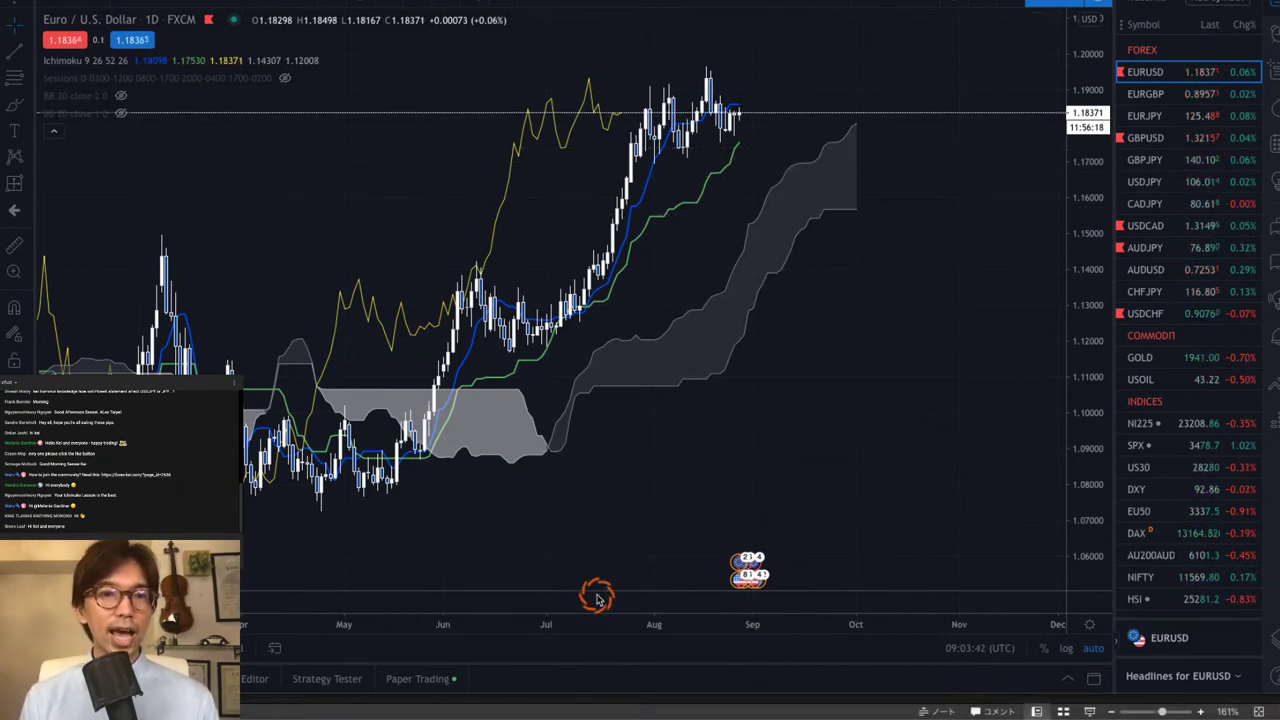
- Draw red arrows pointing at the green and blue Ichimoku lines on the EURUSD daily chart, labelling green K and blue T
drag(805, 570, 672, 222)
drag(460, 110, 634, 177)
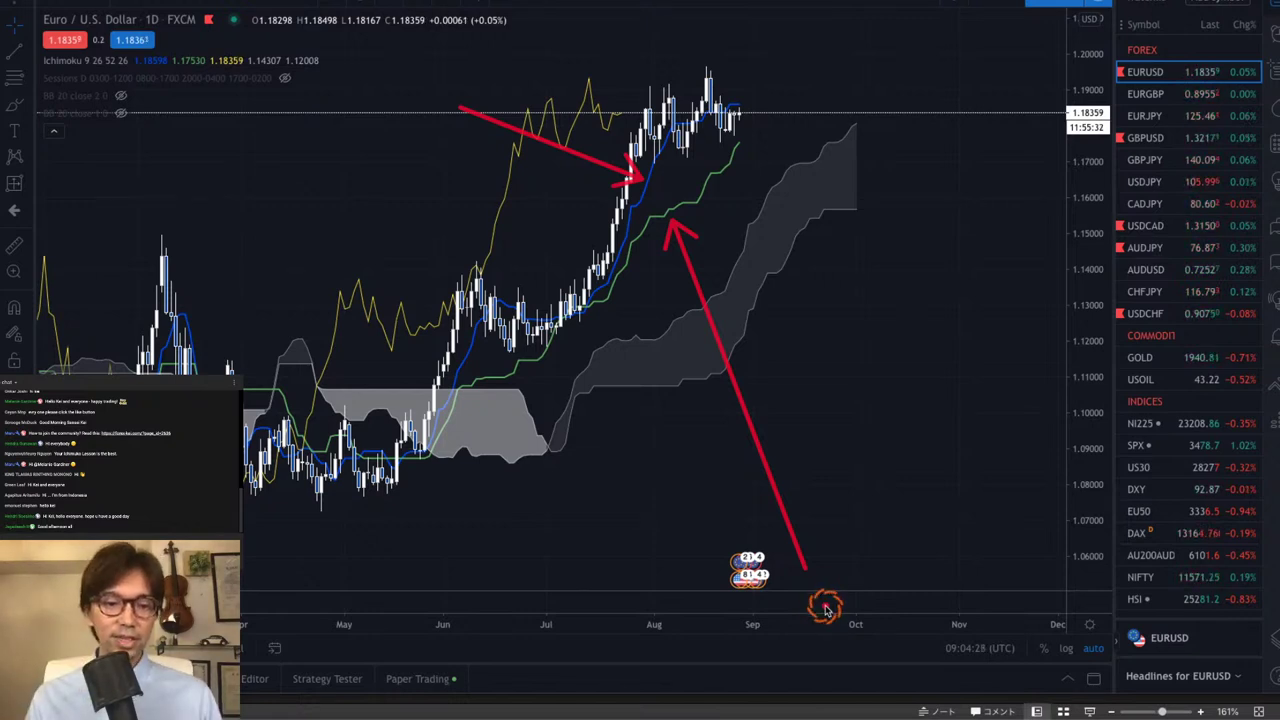
drag(719, 196, 710, 262)
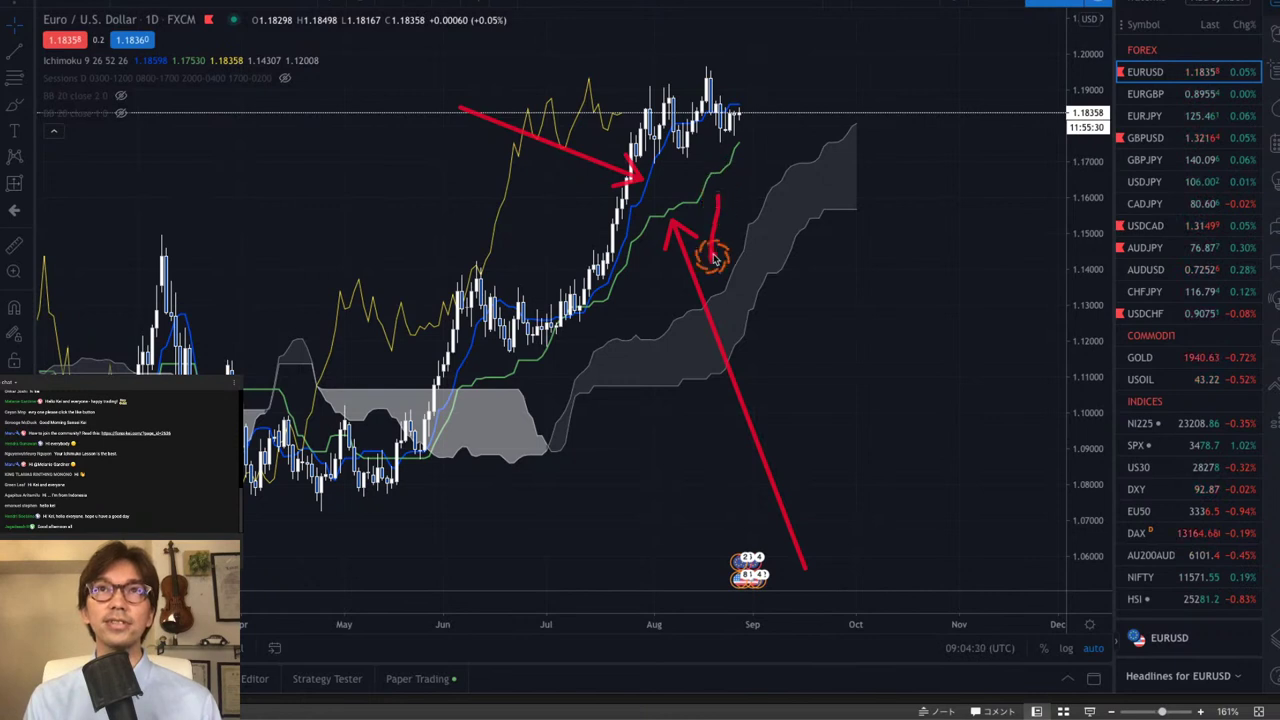
mouse_move(743, 206)
mouse_down()
mouse_move(720, 217)
mouse_move(740, 246)
mouse_up()
mouse_move(390, 88)
mouse_down()
mouse_move(451, 88)
mouse_move(420, 109)
mouse_move(422, 140)
mouse_up()
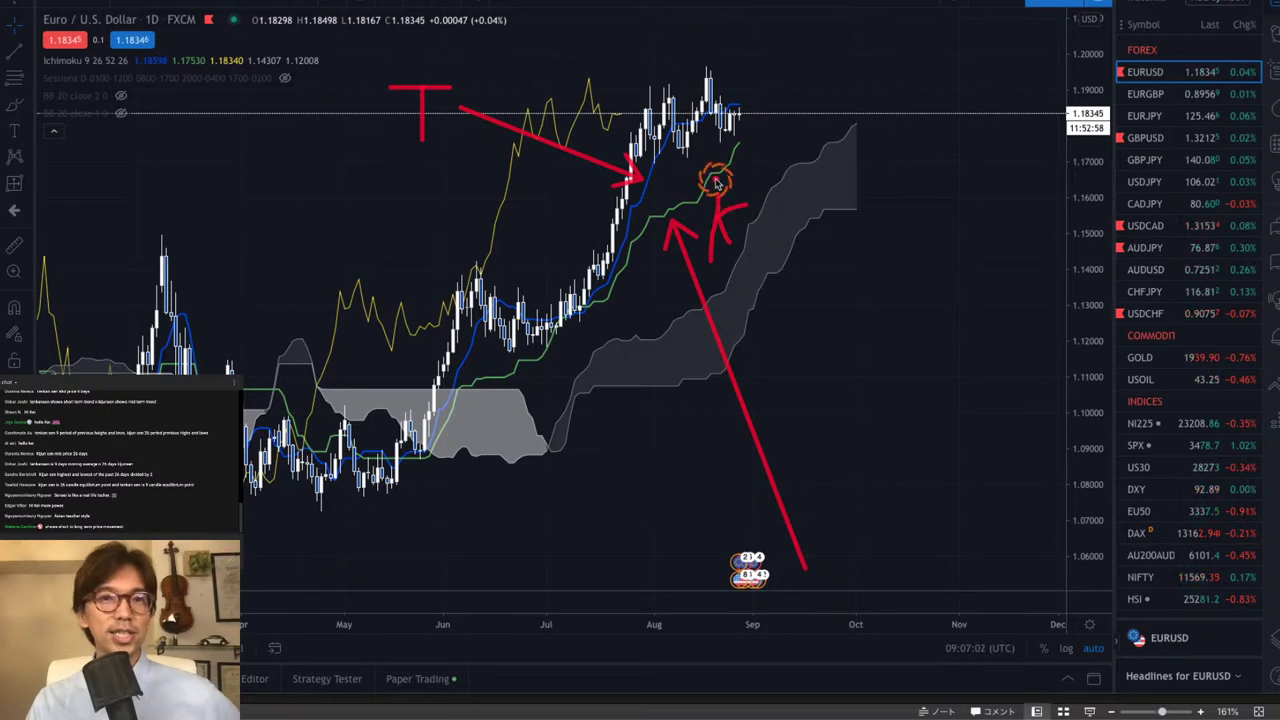
- Draw small circles on the green and blue Ichimoku lines beside the arrows, and clear all the annotations
mouse_move(714, 180)
mouse_down()
mouse_move(722, 172)
mouse_move(710, 190)
mouse_up()
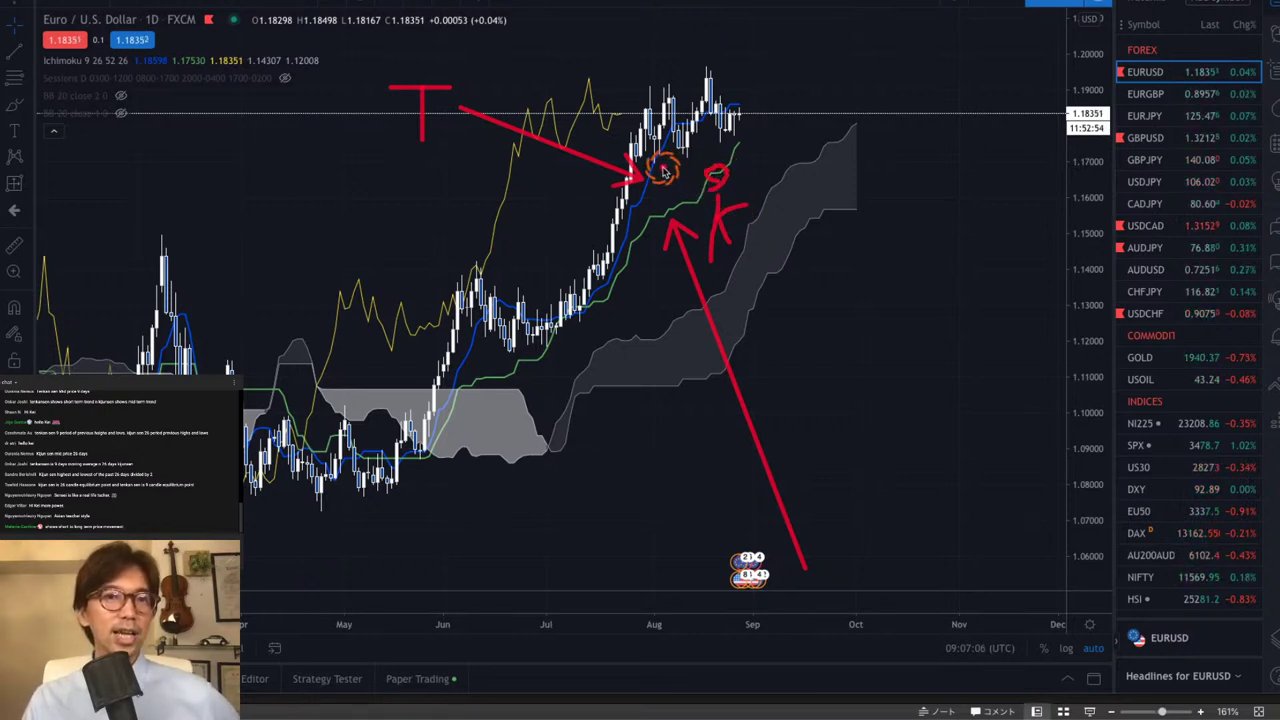
mouse_move(657, 166)
mouse_down()
mouse_move(650, 145)
mouse_move(670, 150)
mouse_move(655, 168)
mouse_up()
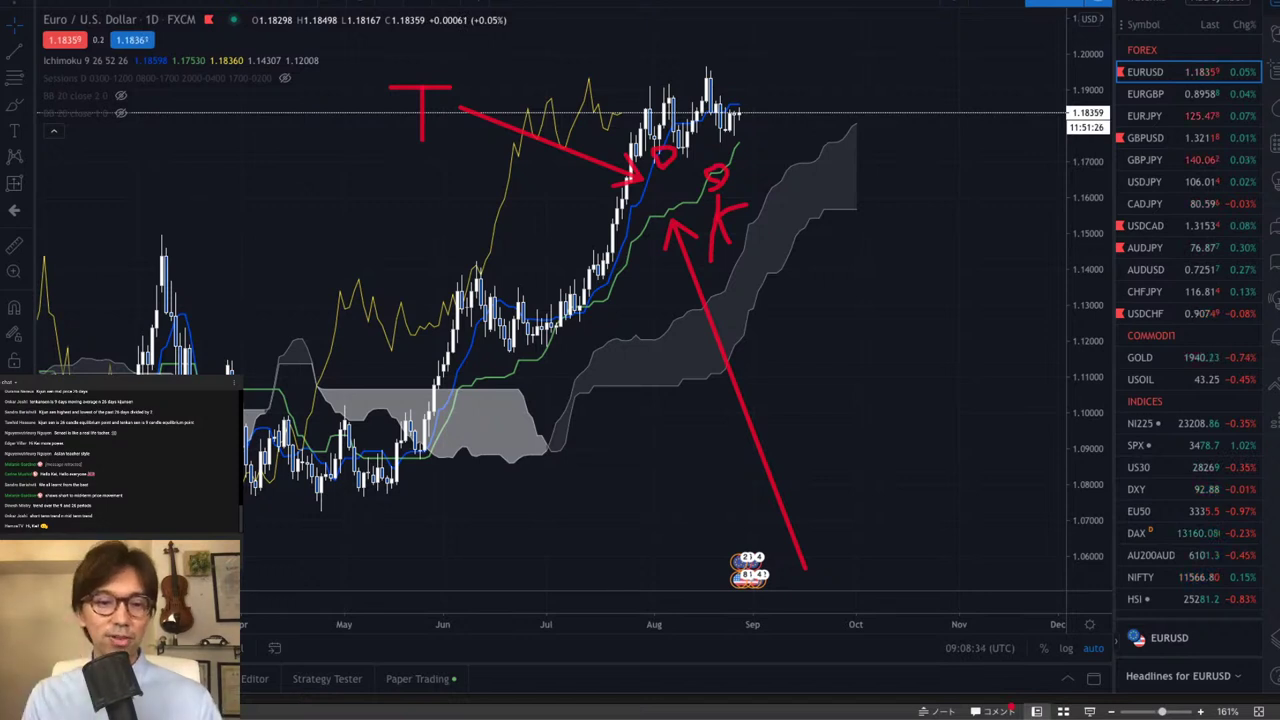
key(Escape)
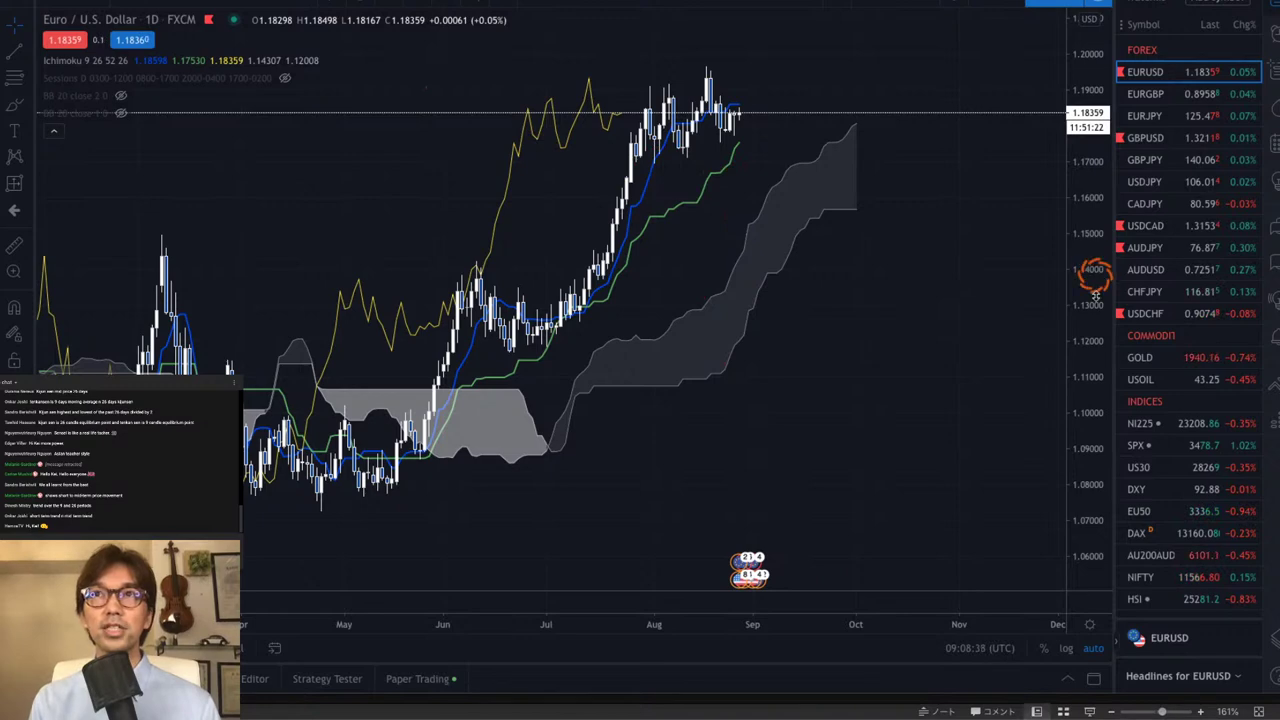
- Mark the latest EURUSD candles with a rising arrow labelled M under the green line and a flat arrow labelled S above the blue line
drag(1094, 277, 1094, 157)
drag(780, 628, 831, 472)
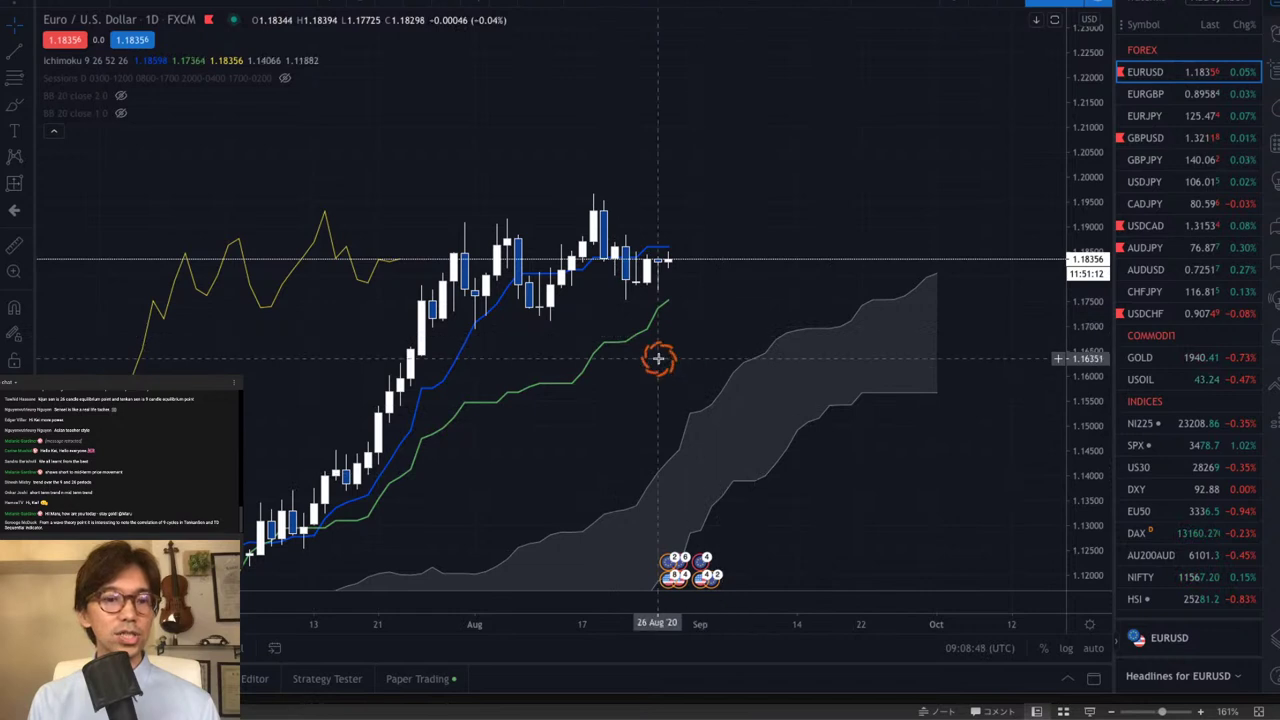
drag(608, 380, 684, 316)
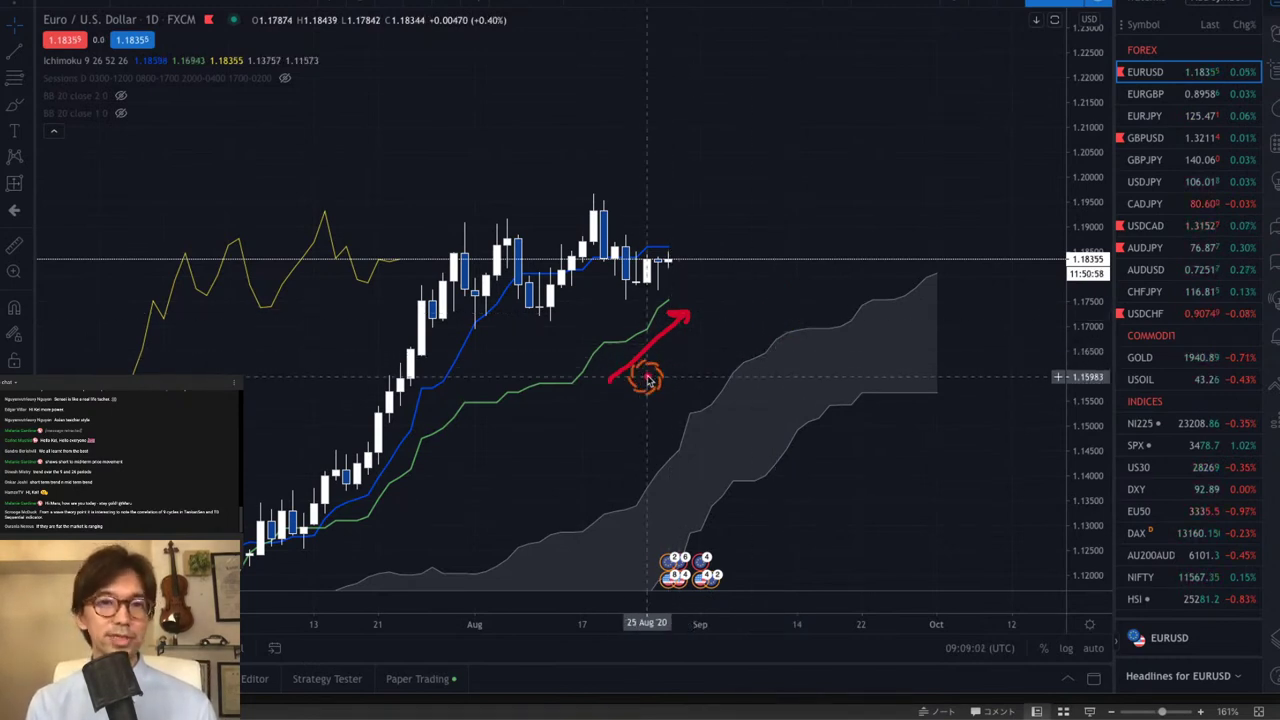
mouse_move(654, 358)
mouse_down()
mouse_move(655, 395)
mouse_move(666, 360)
mouse_move(678, 385)
mouse_up()
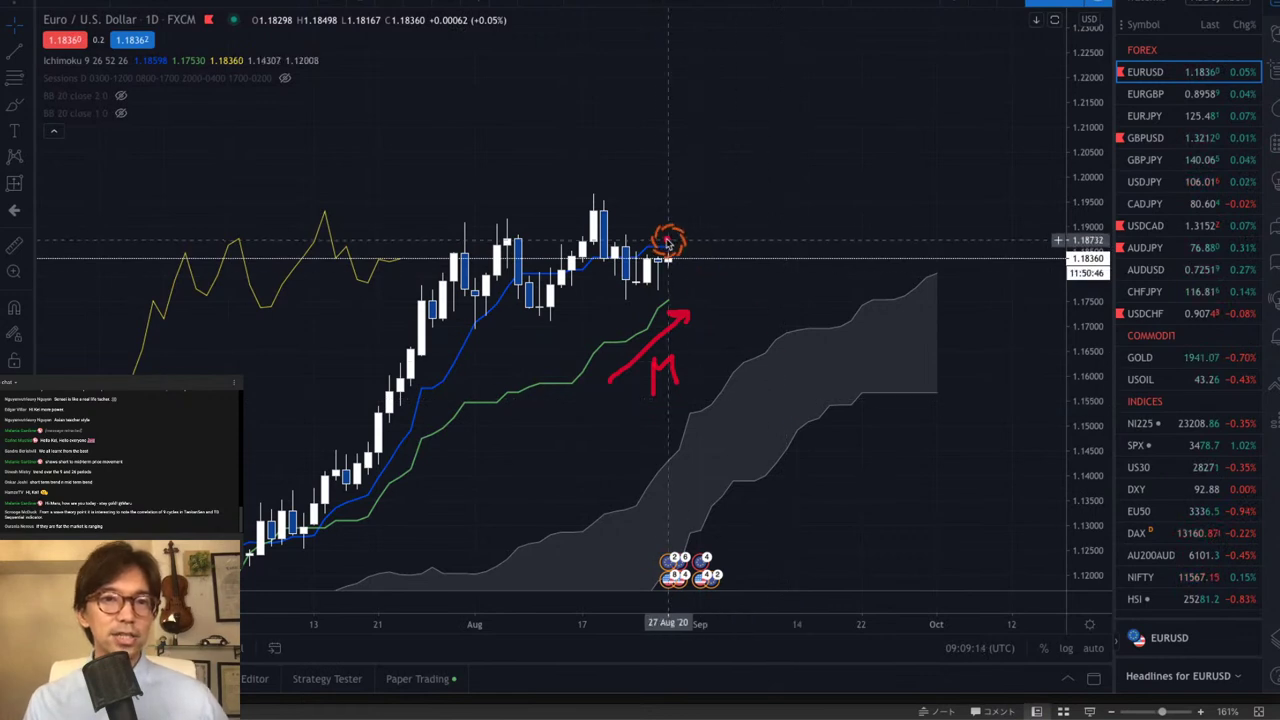
mouse_move(642, 228)
mouse_down()
mouse_move(688, 228)
mouse_move(626, 228)
mouse_up()
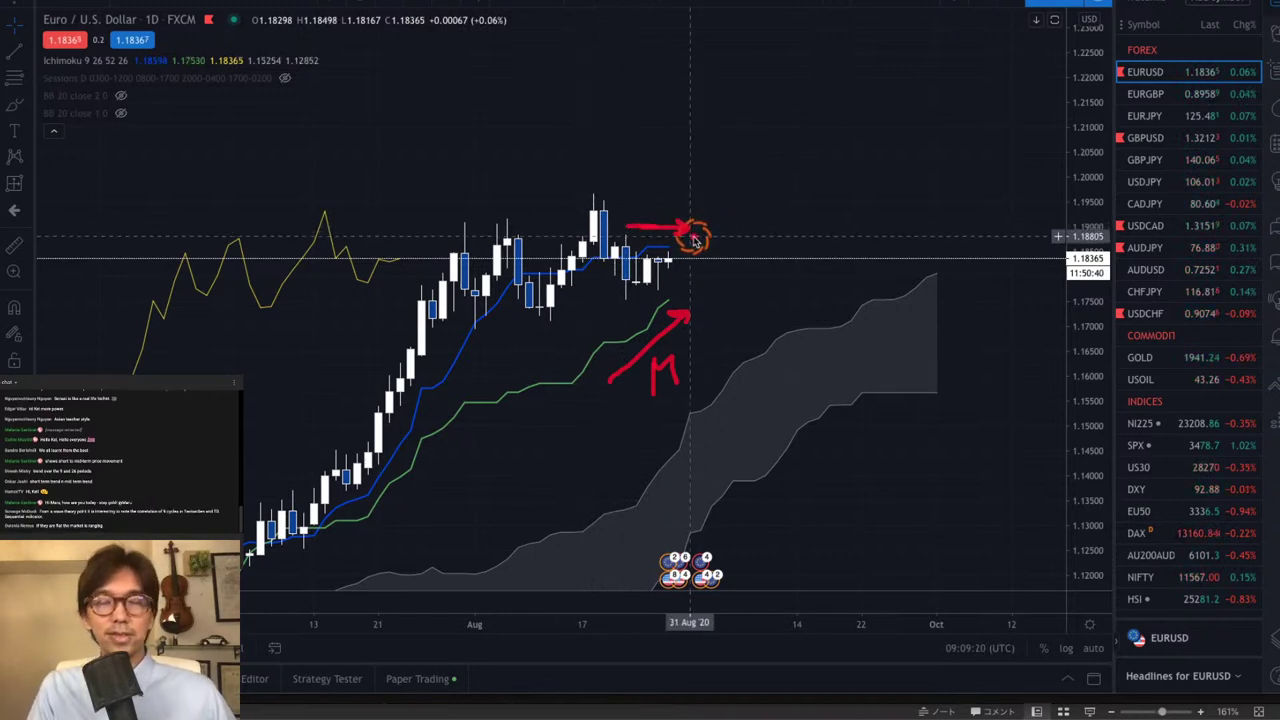
mouse_move(663, 194)
mouse_down()
mouse_move(651, 177)
mouse_move(663, 177)
mouse_move(660, 198)
mouse_move(643, 206)
mouse_up()
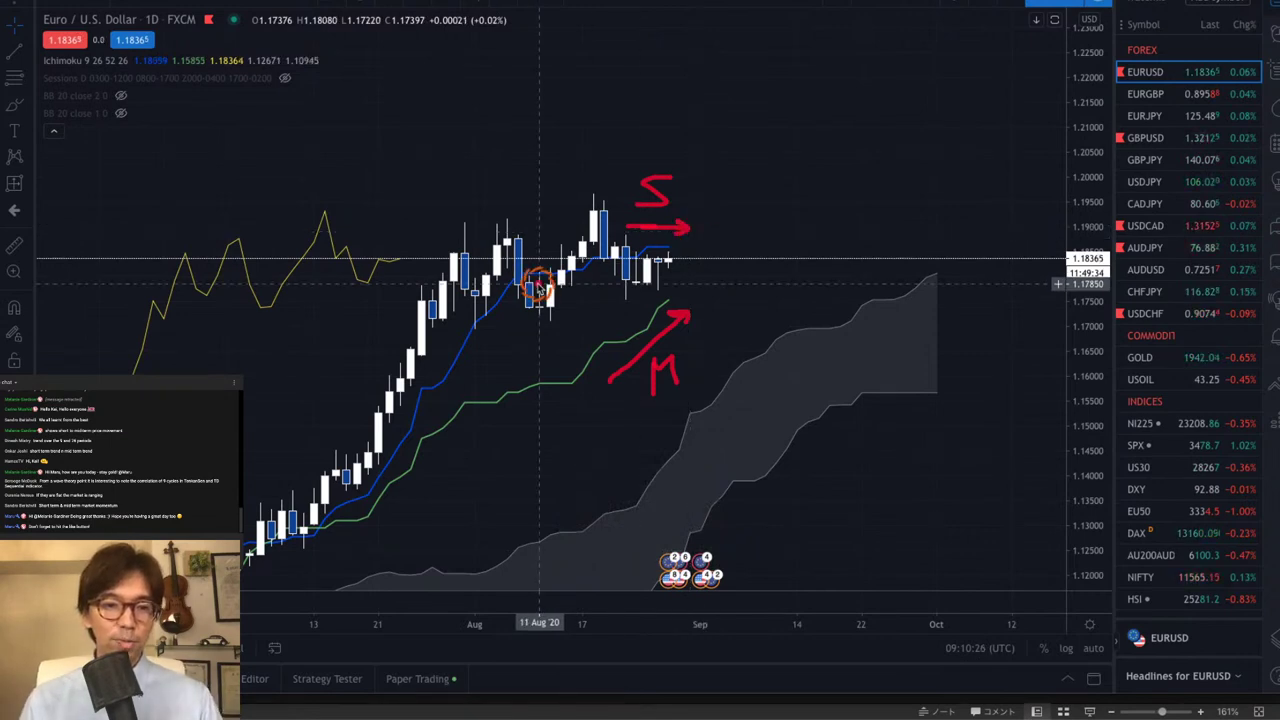
key(Escape)
- Open the EURGBP daily chart and draw flat arrows above the ends of the green and blue Ichimoku lines
click(1142, 94)
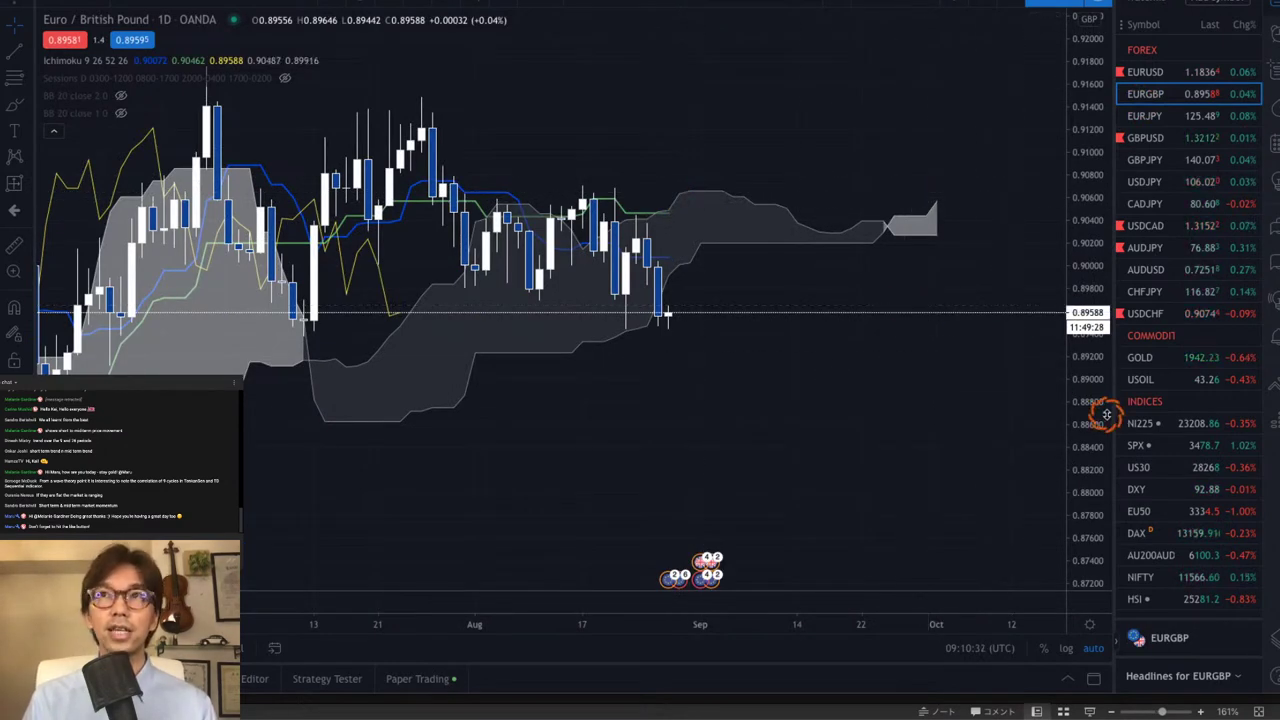
drag(1107, 413, 1106, 371)
drag(790, 290, 708, 202)
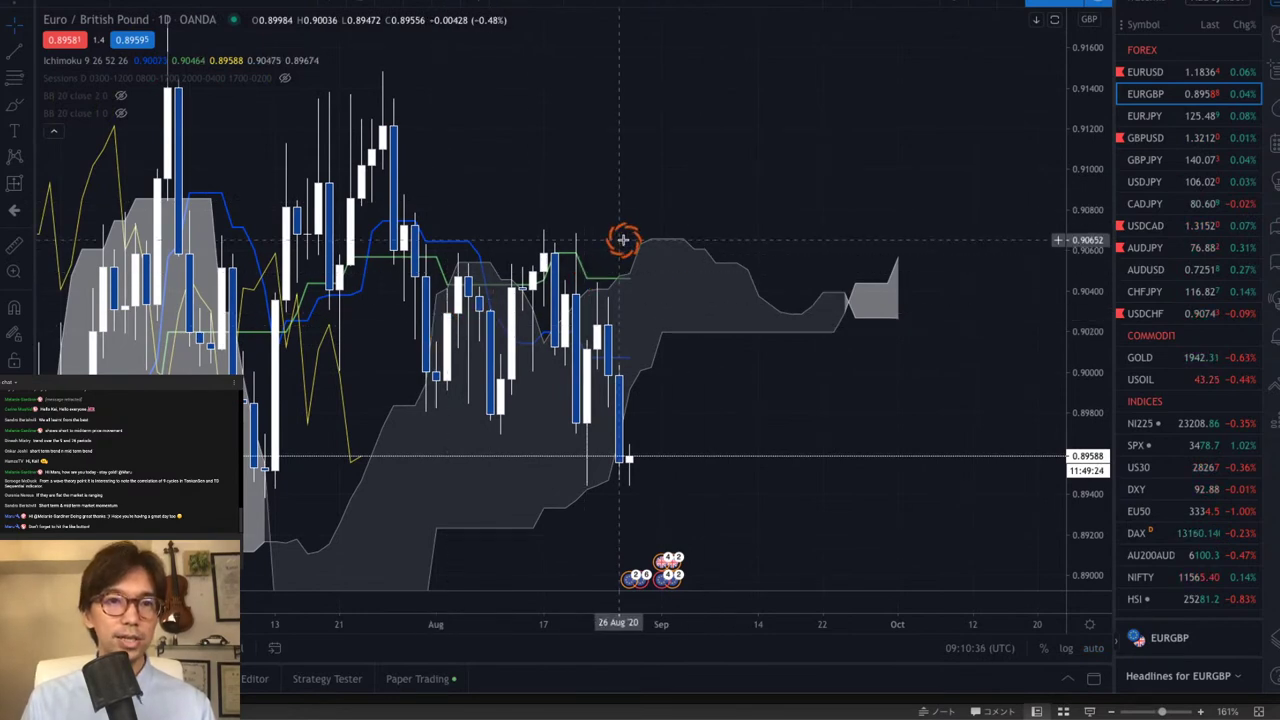
mouse_move(594, 251)
mouse_down()
mouse_move(660, 245)
mouse_move(651, 251)
mouse_up()
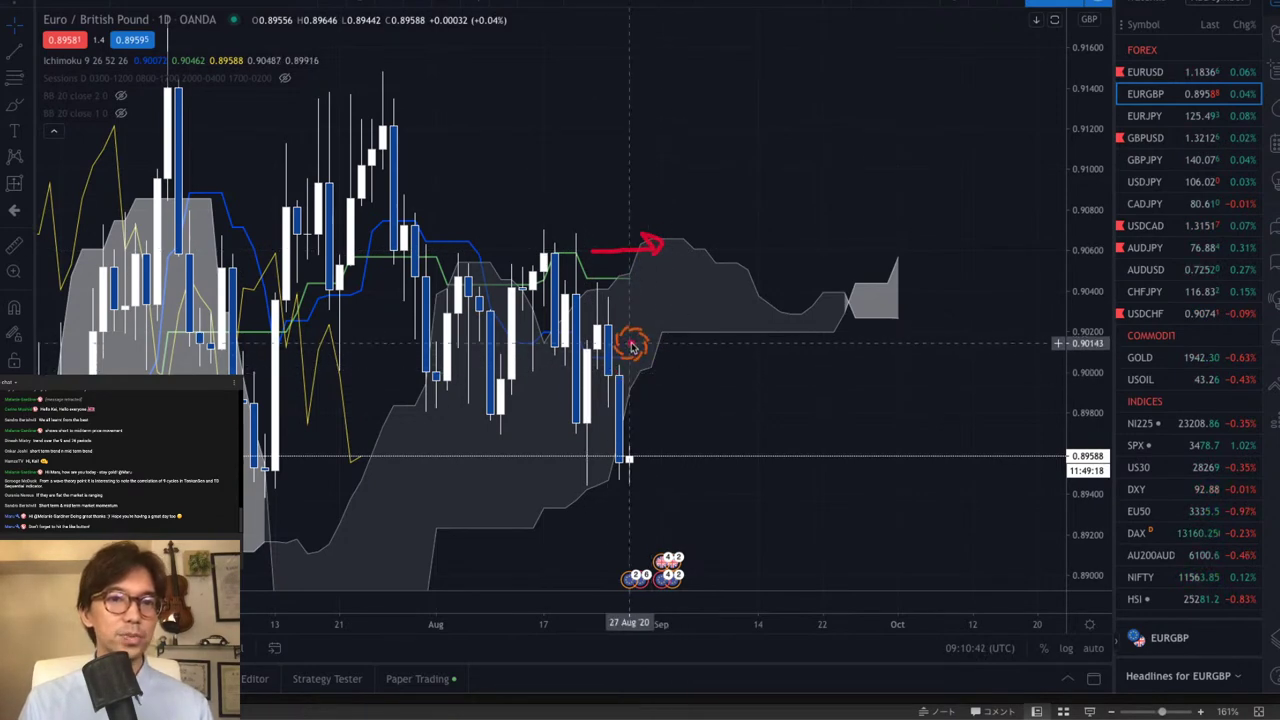
drag(645, 327, 642, 338)
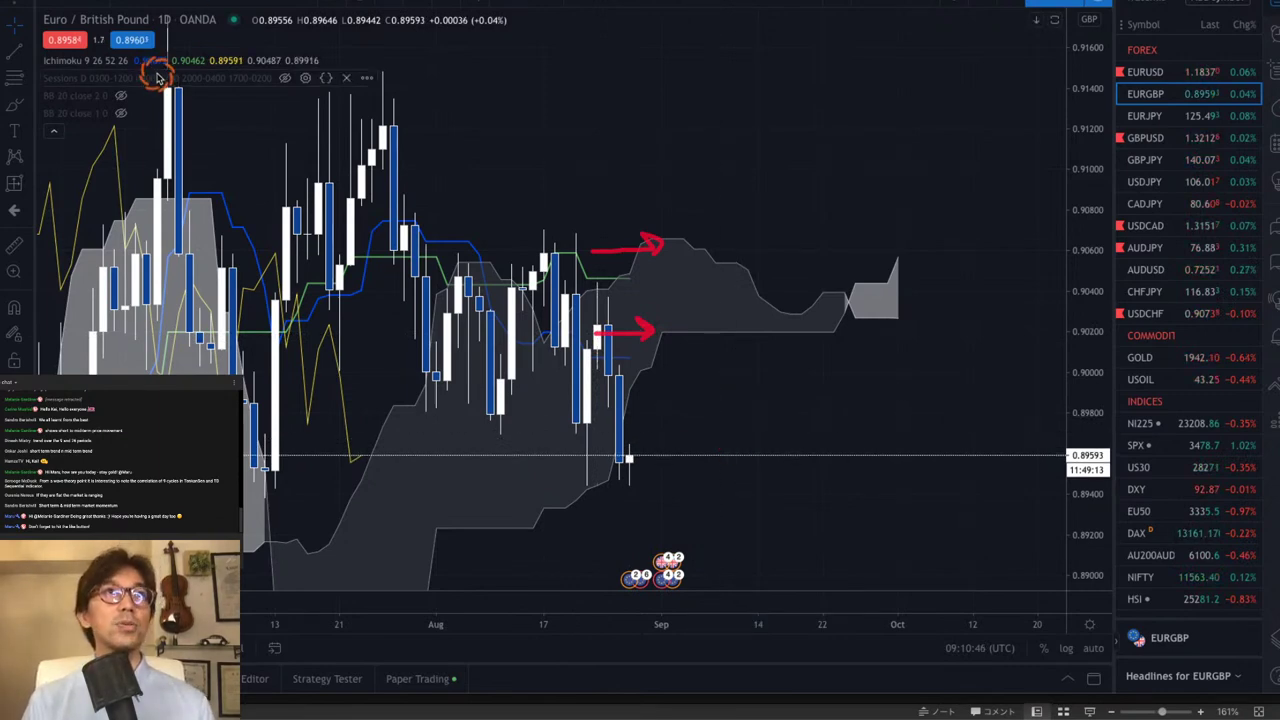
- Hide the Lagging Span, Lead 1, Lead 2 and Plots Background of the Ichimoku indicator, keeping only the Conversion Line and Base Line
click(305, 78)
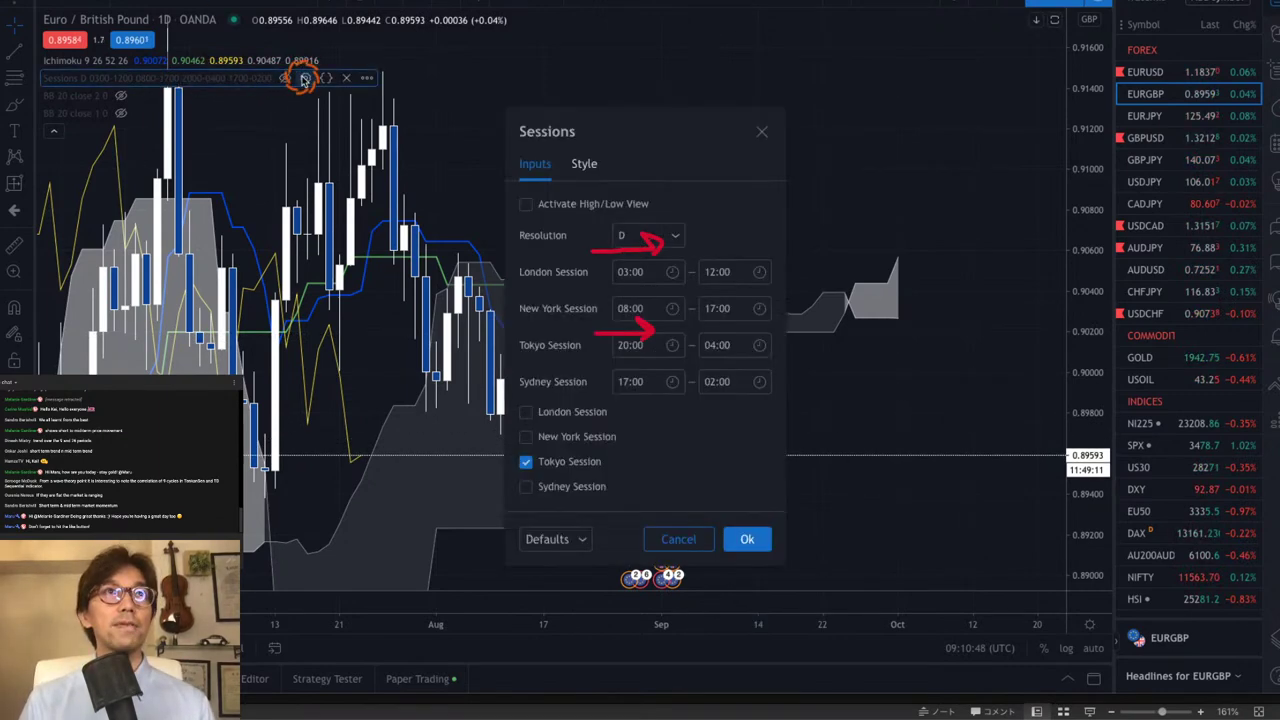
click(681, 539)
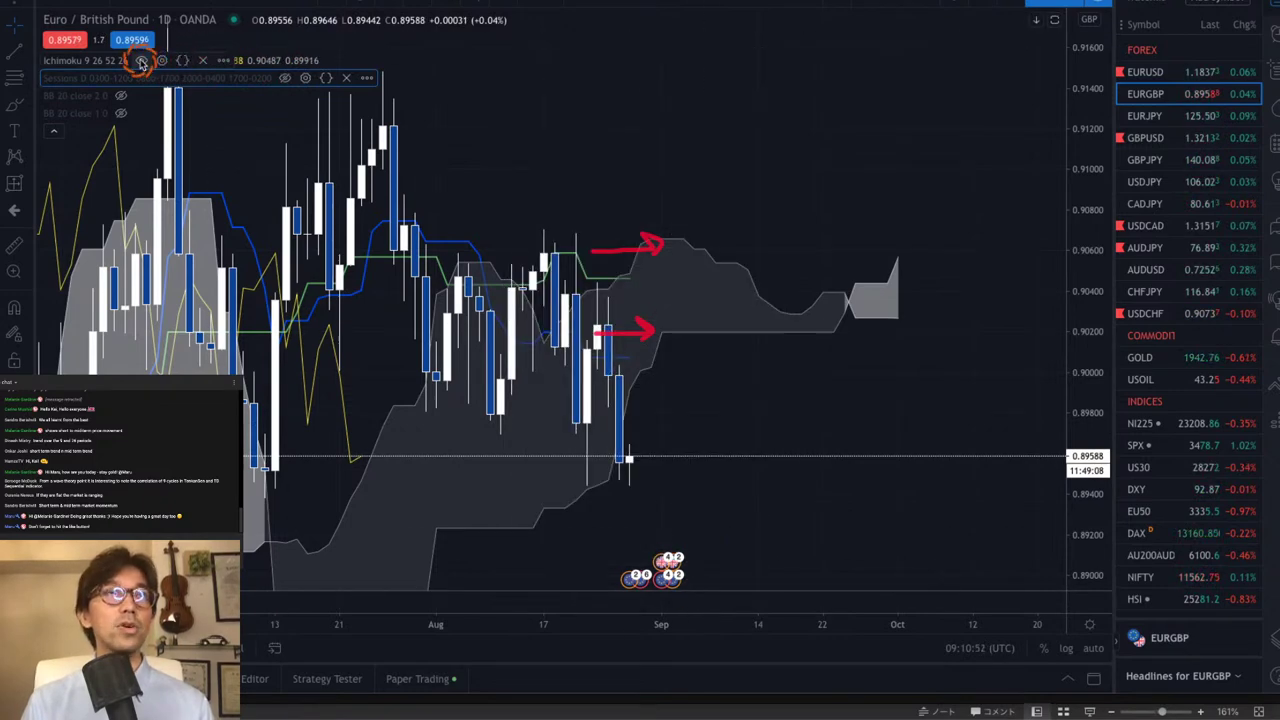
click(161, 60)
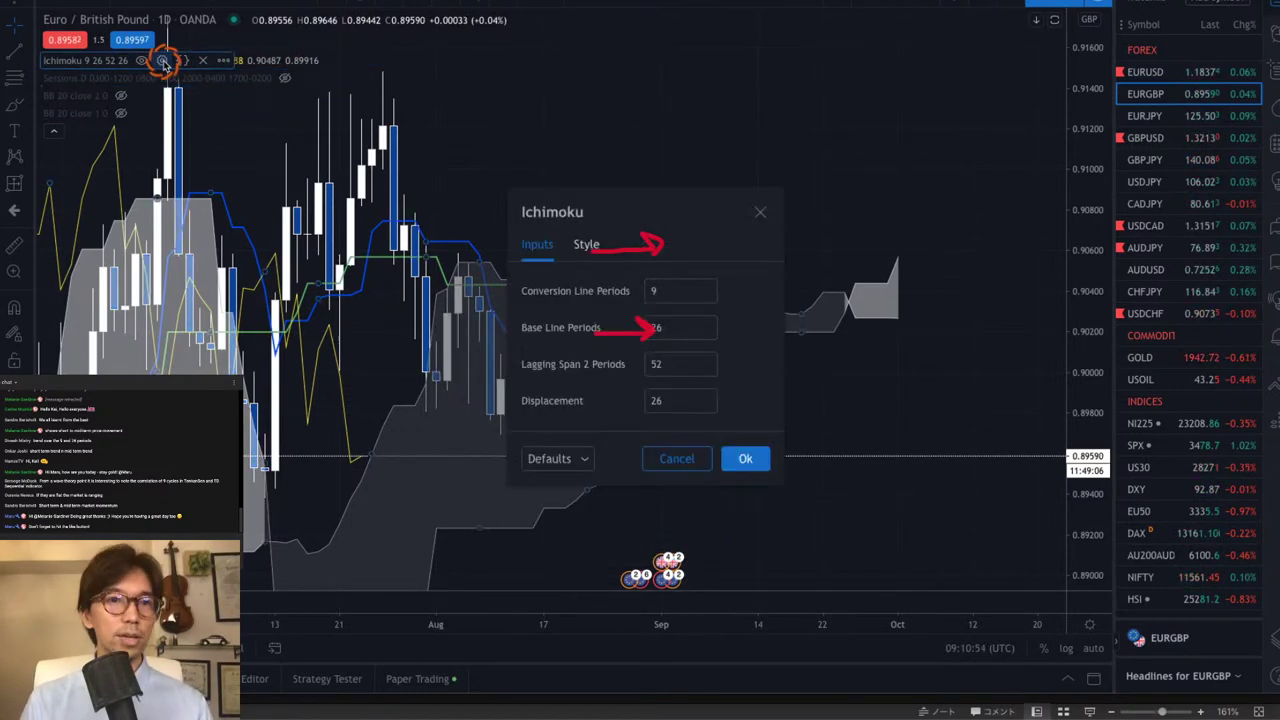
click(586, 245)
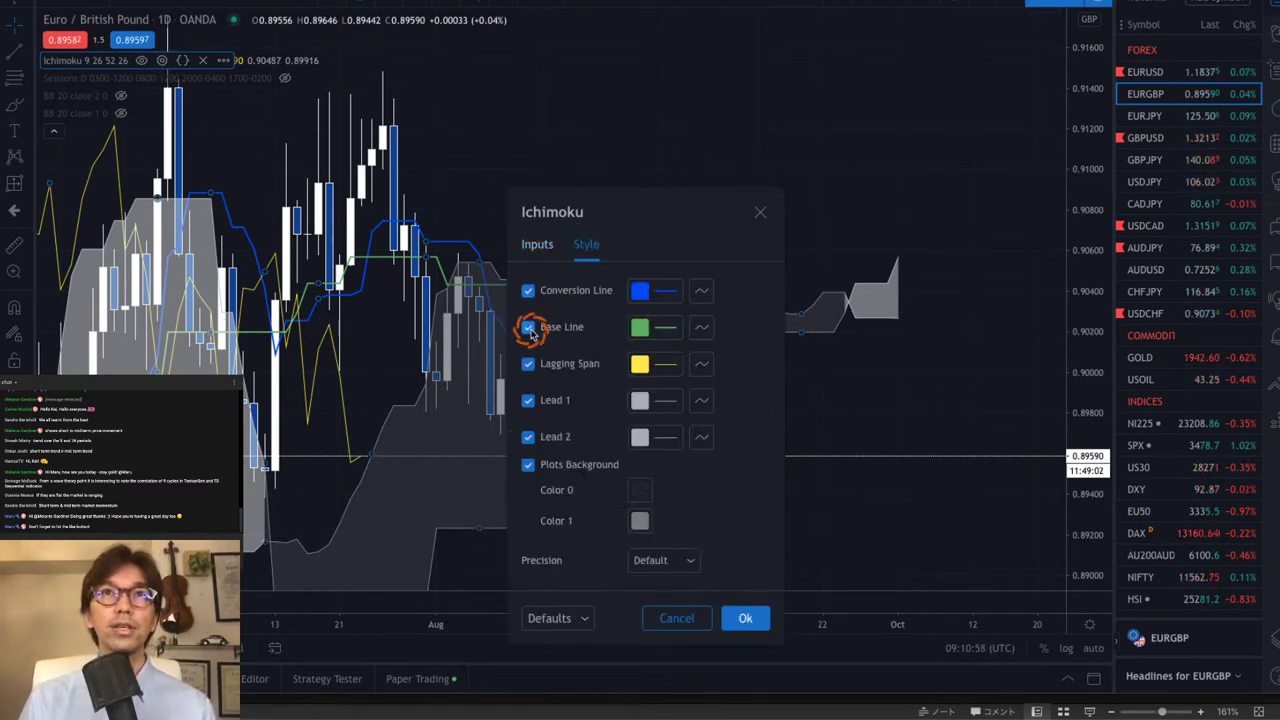
click(528, 364)
click(528, 400)
click(528, 437)
click(528, 464)
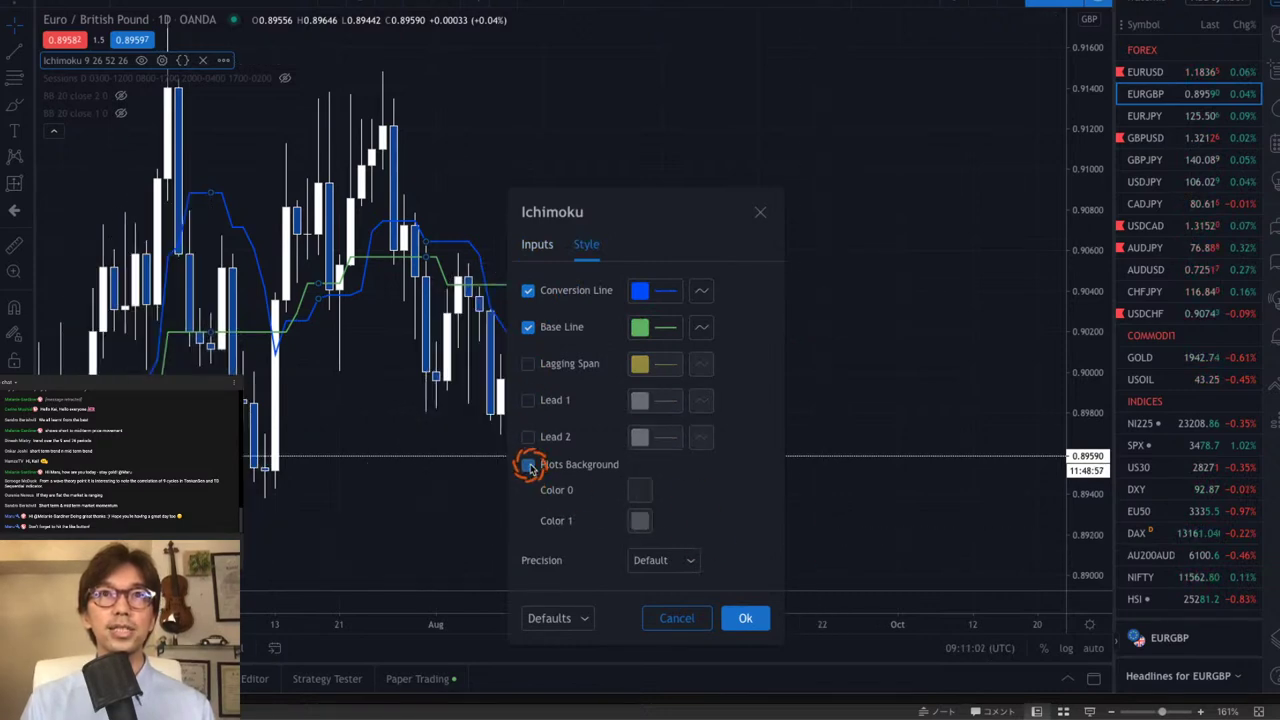
click(743, 616)
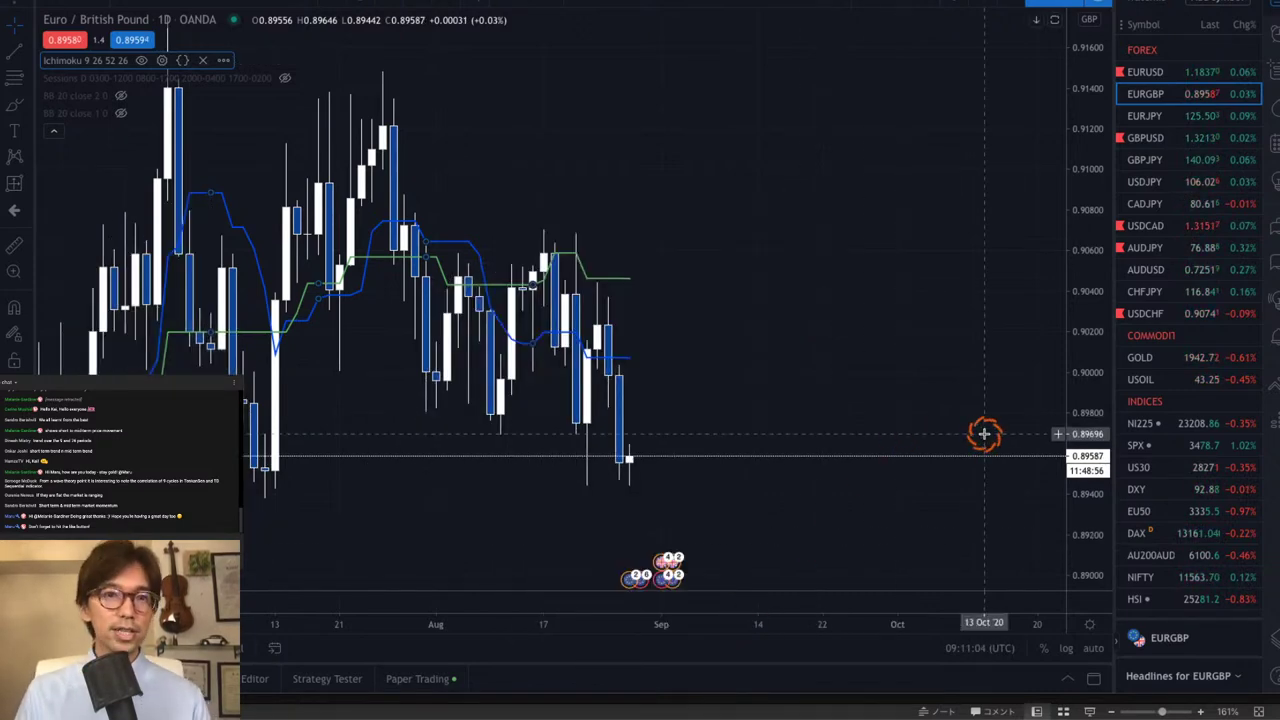
- Enlarge the latest EURGBP candles and mark the ends of the remaining green and blue lines with flat arrows
drag(603, 614, 508, 618)
drag(491, 366, 724, 368)
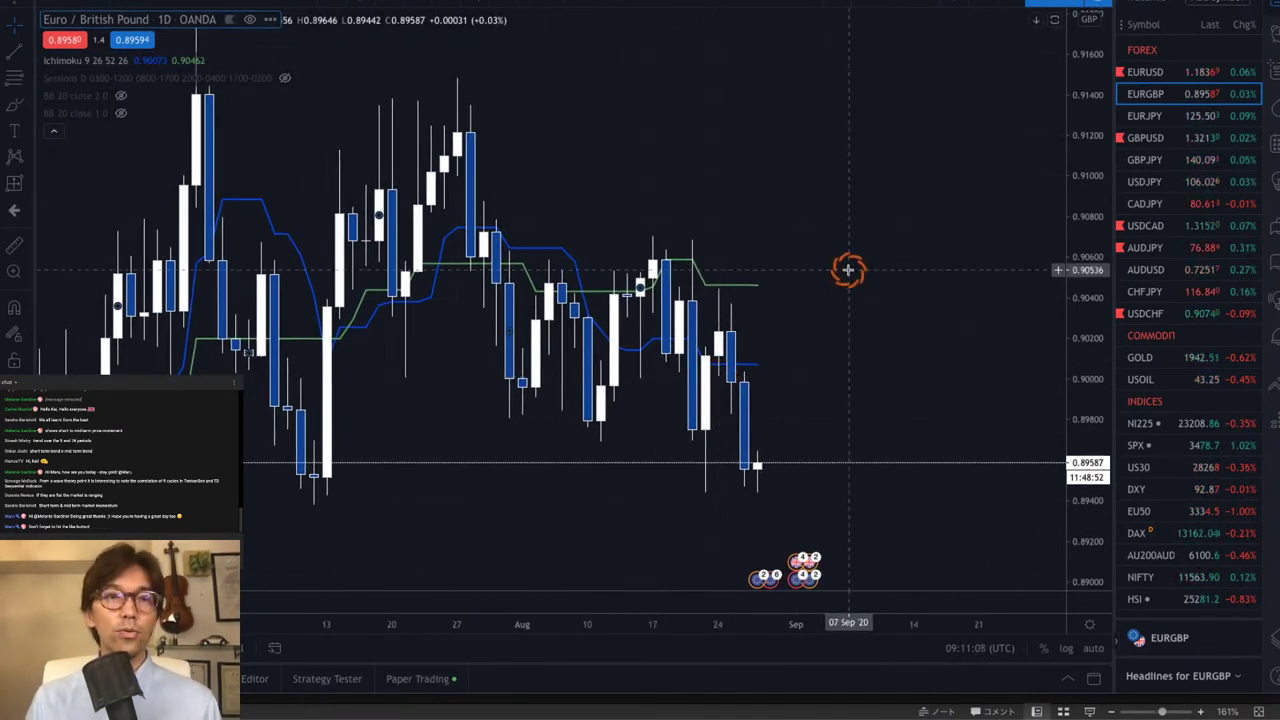
mouse_move(700, 251)
mouse_down()
mouse_move(786, 246)
mouse_move(790, 268)
mouse_up()
mouse_move(718, 345)
mouse_down()
mouse_move(797, 350)
mouse_move(786, 355)
mouse_up()
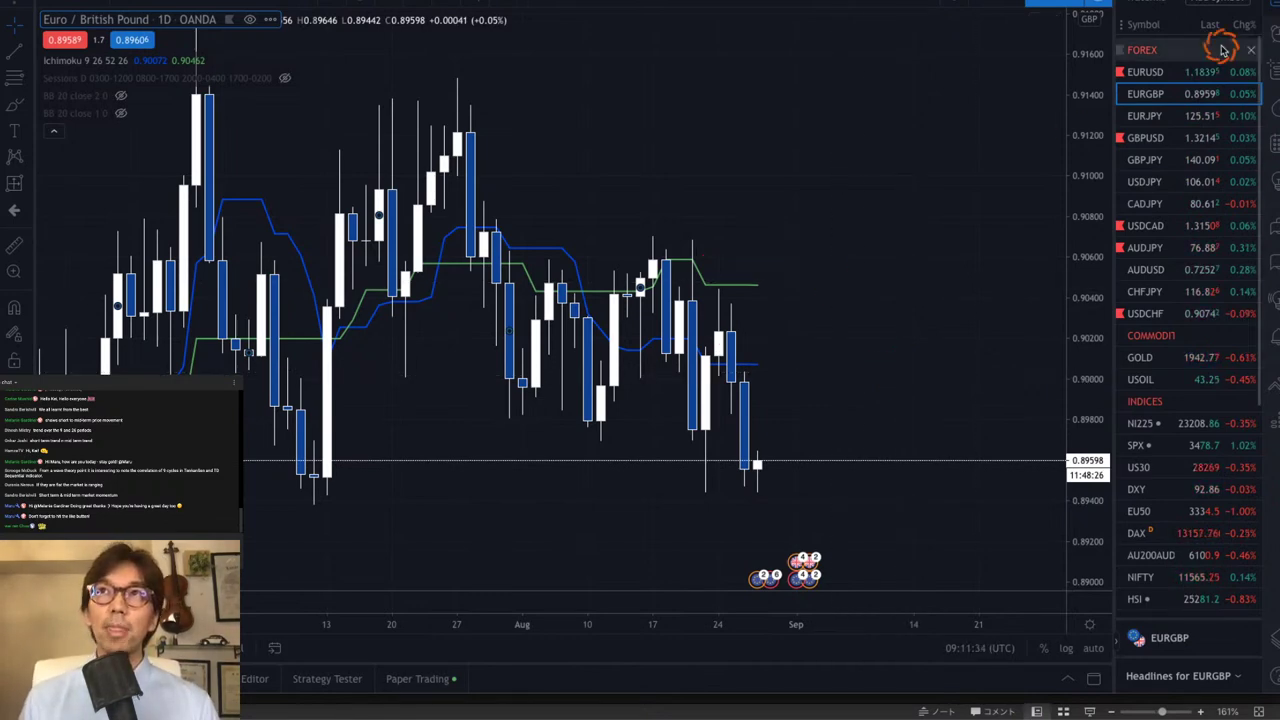
- Switch through EURJPY to the GBPUSD chart and draw a rising arrow beneath the end of the green base line
click(1143, 118)
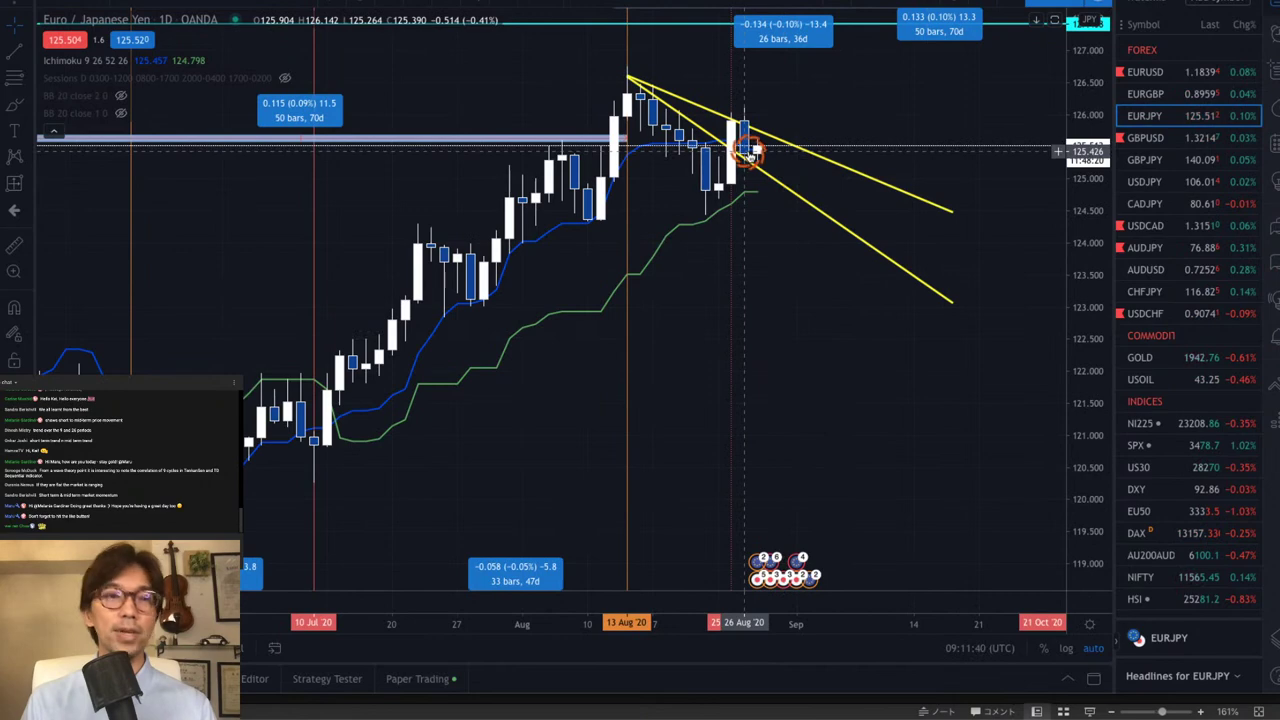
click(1140, 138)
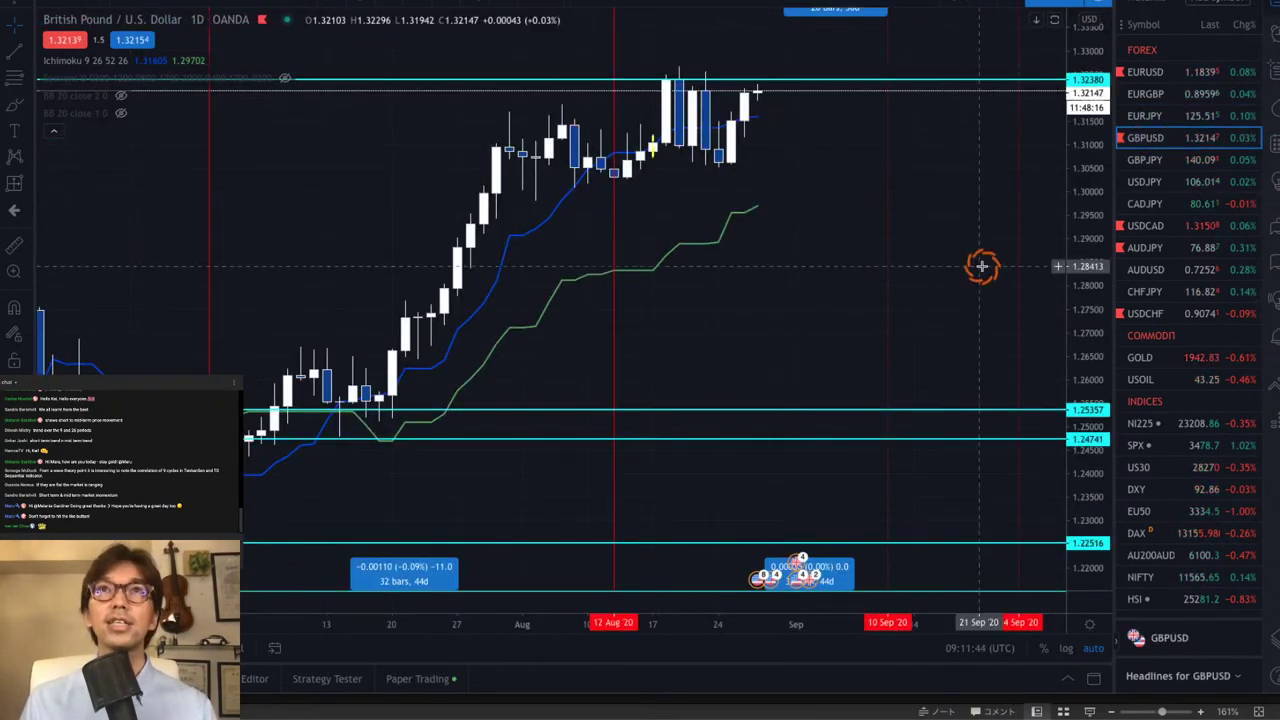
drag(1081, 374, 831, 389)
drag(677, 617, 540, 606)
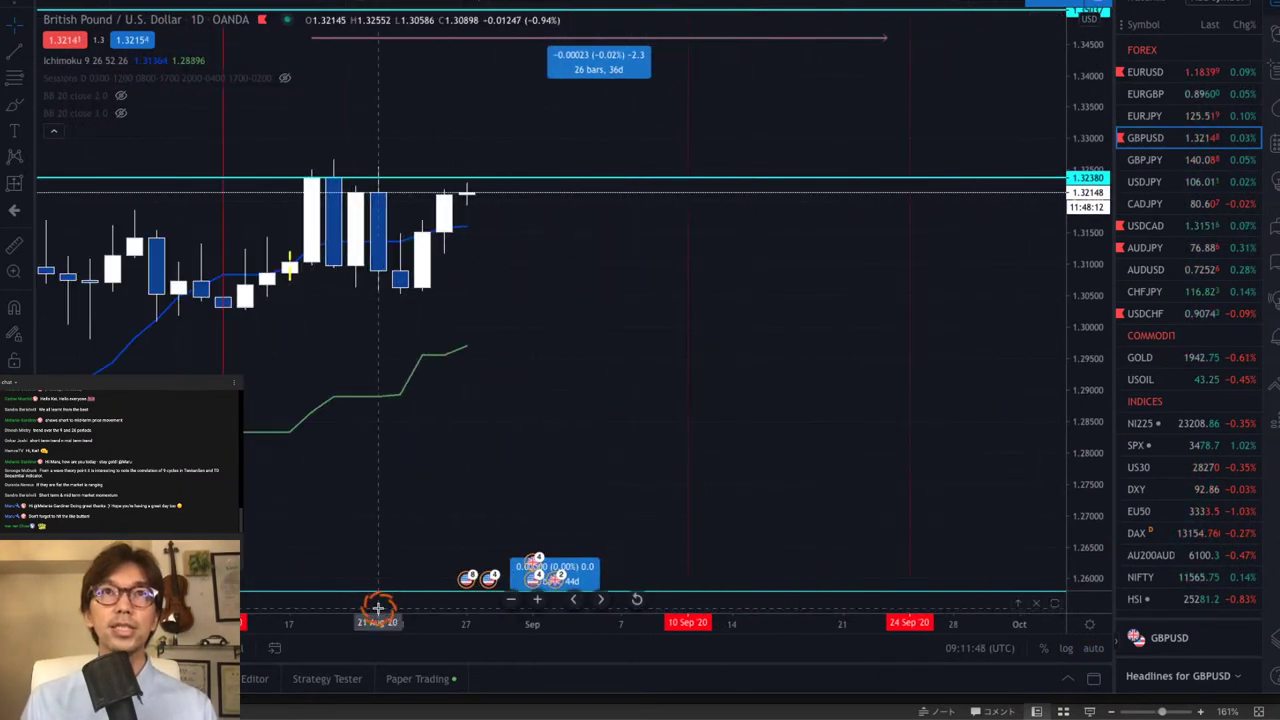
drag(546, 491, 829, 466)
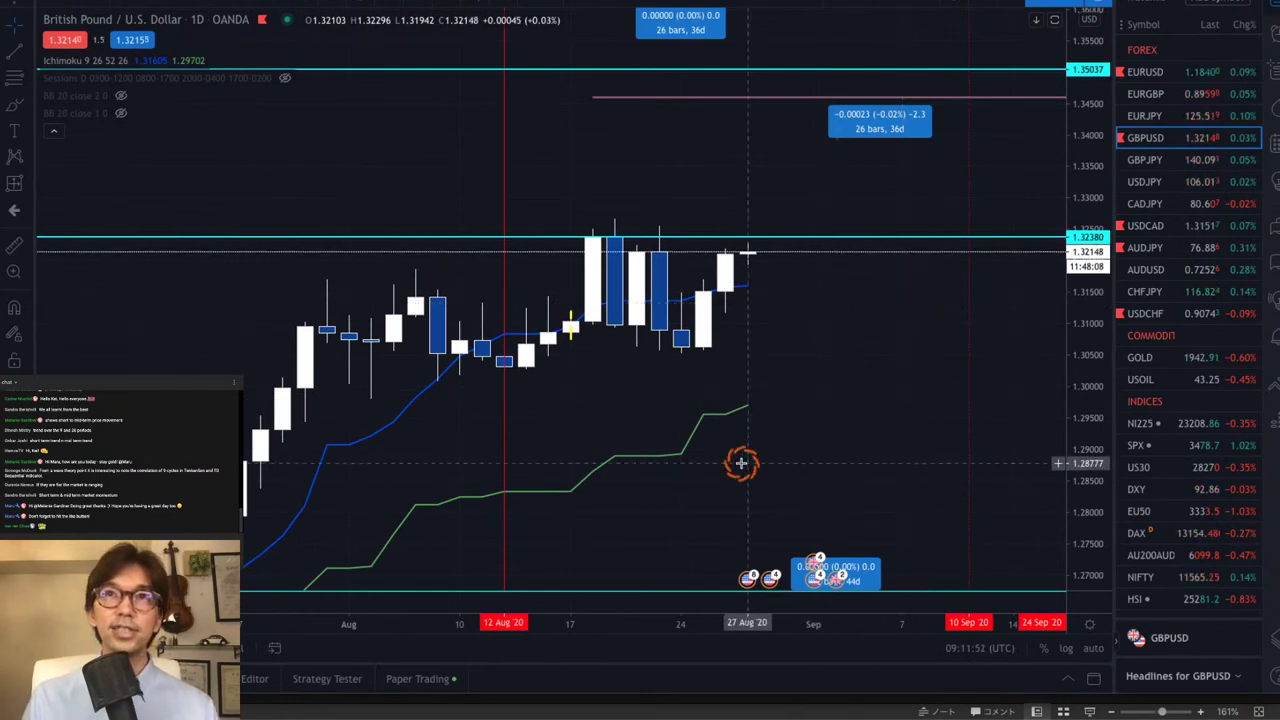
drag(714, 447, 782, 426)
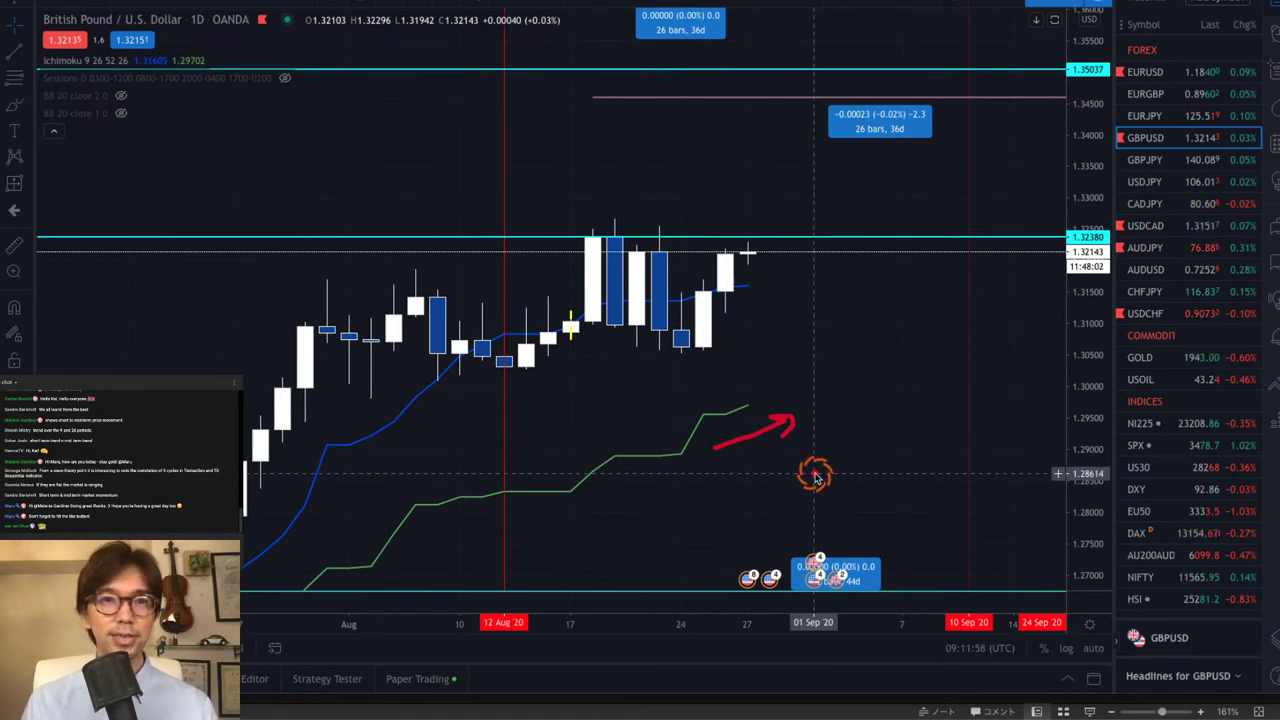
- Draw a flat arrow beneath the end of the blue conversion line on GBPUSD, undo it and redraw it
mouse_move(768, 297)
mouse_down()
mouse_move(731, 298)
mouse_move(786, 300)
mouse_up()
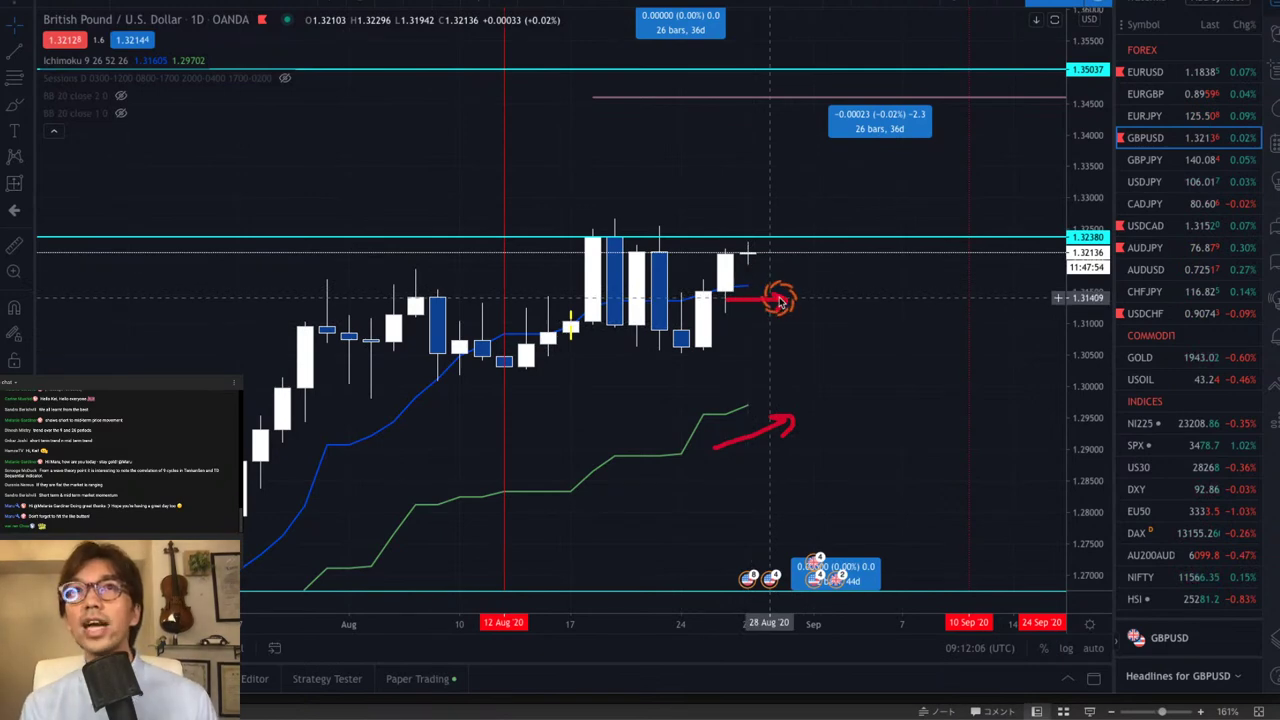
key(ctrl+z)
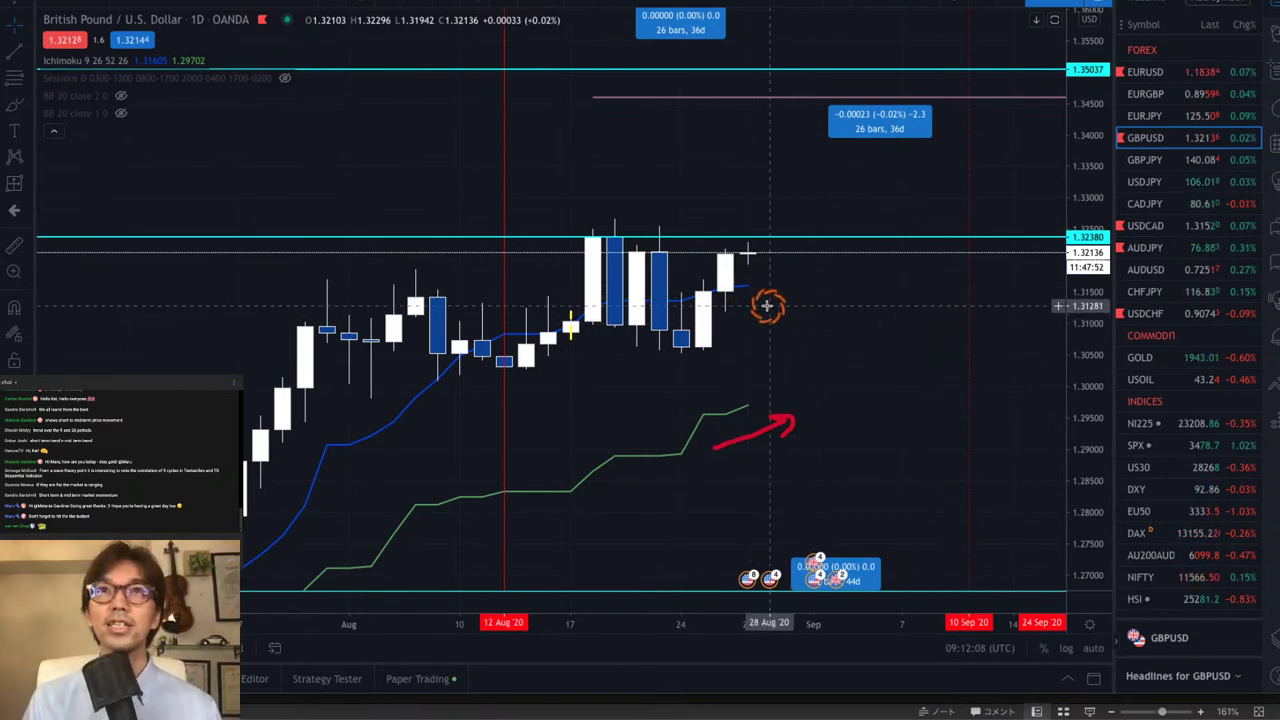
drag(723, 297, 773, 302)
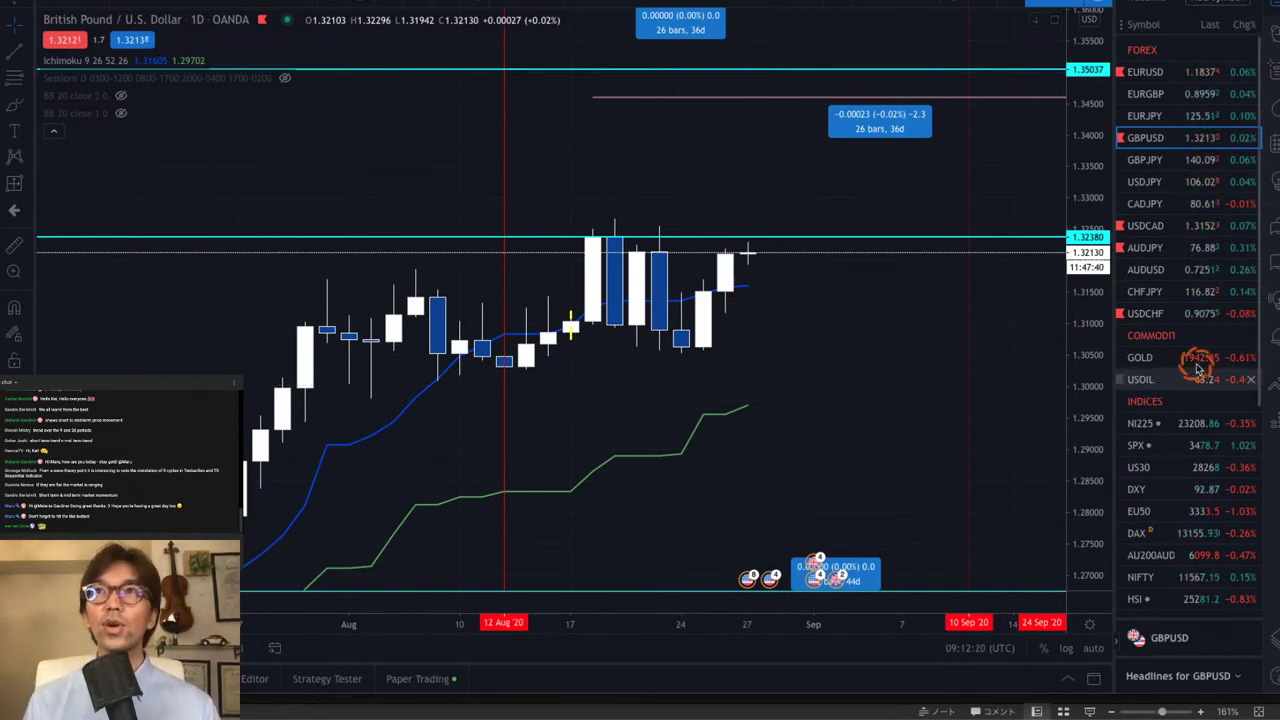
- Open the GBPJPY chart, marking flat arrows beneath the green and blue lines and a falling stroke from the latest candle
click(1158, 176)
click(1145, 160)
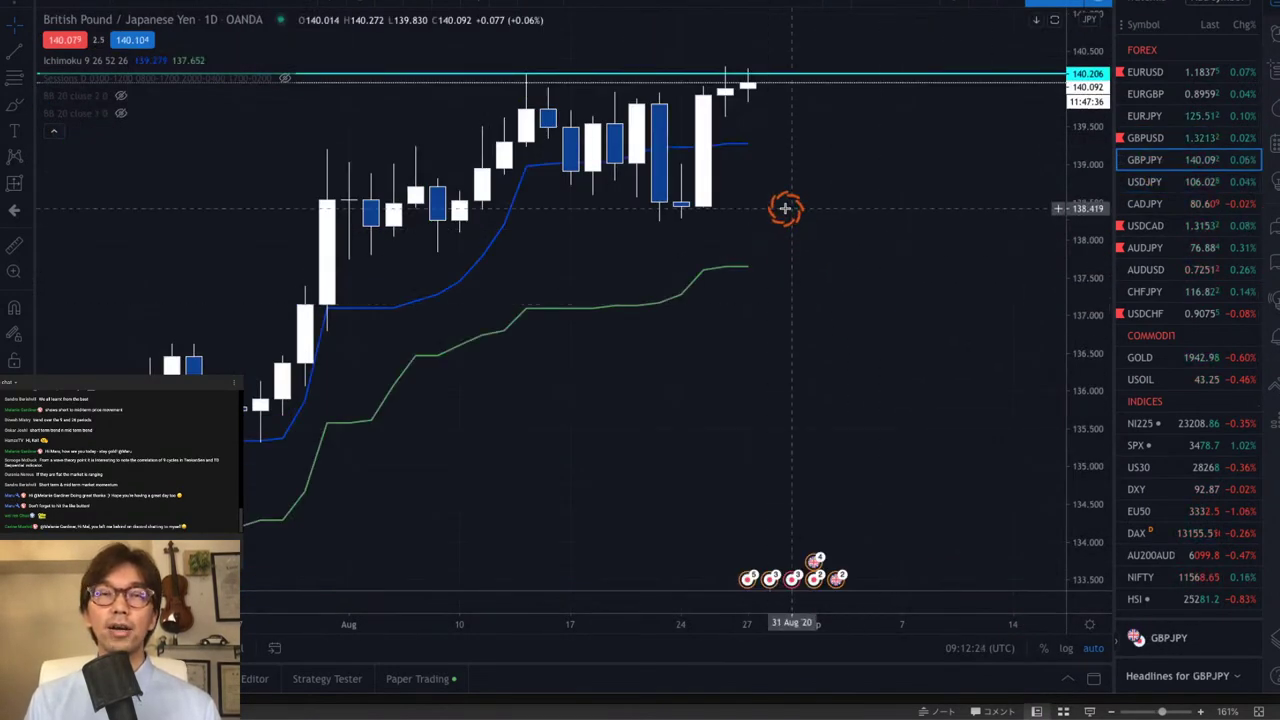
drag(709, 312, 790, 313)
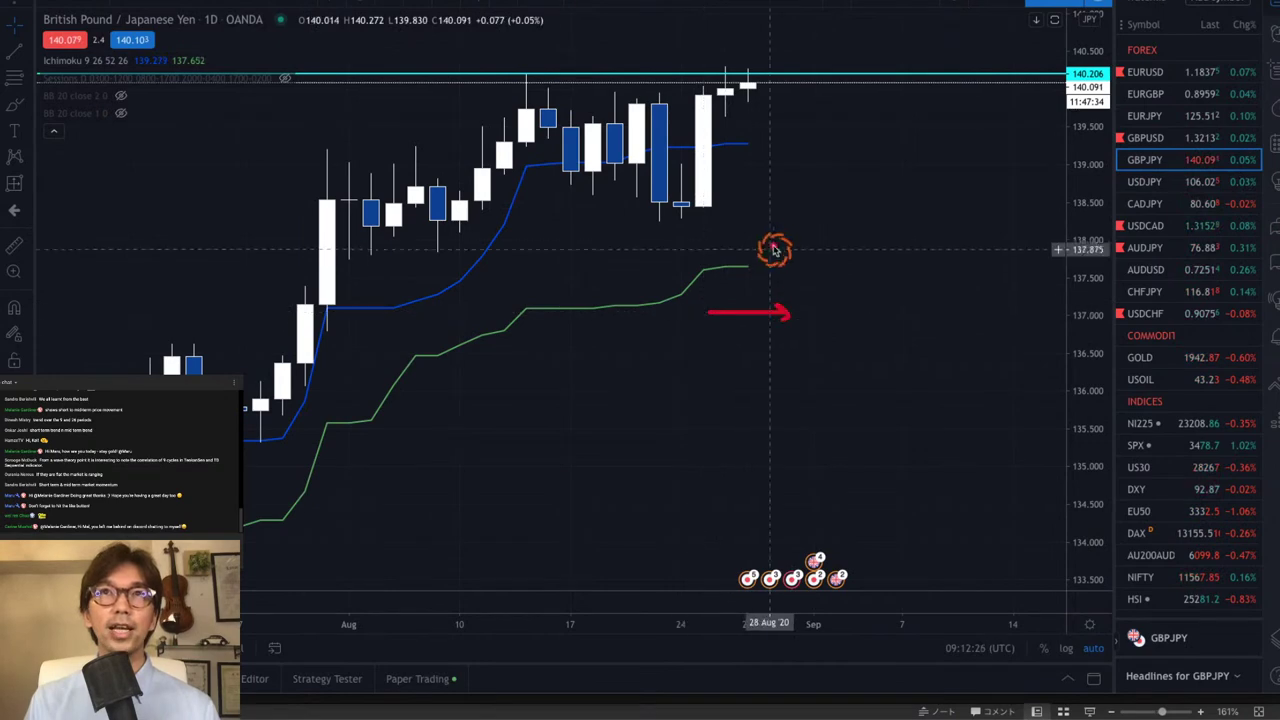
drag(697, 170, 780, 172)
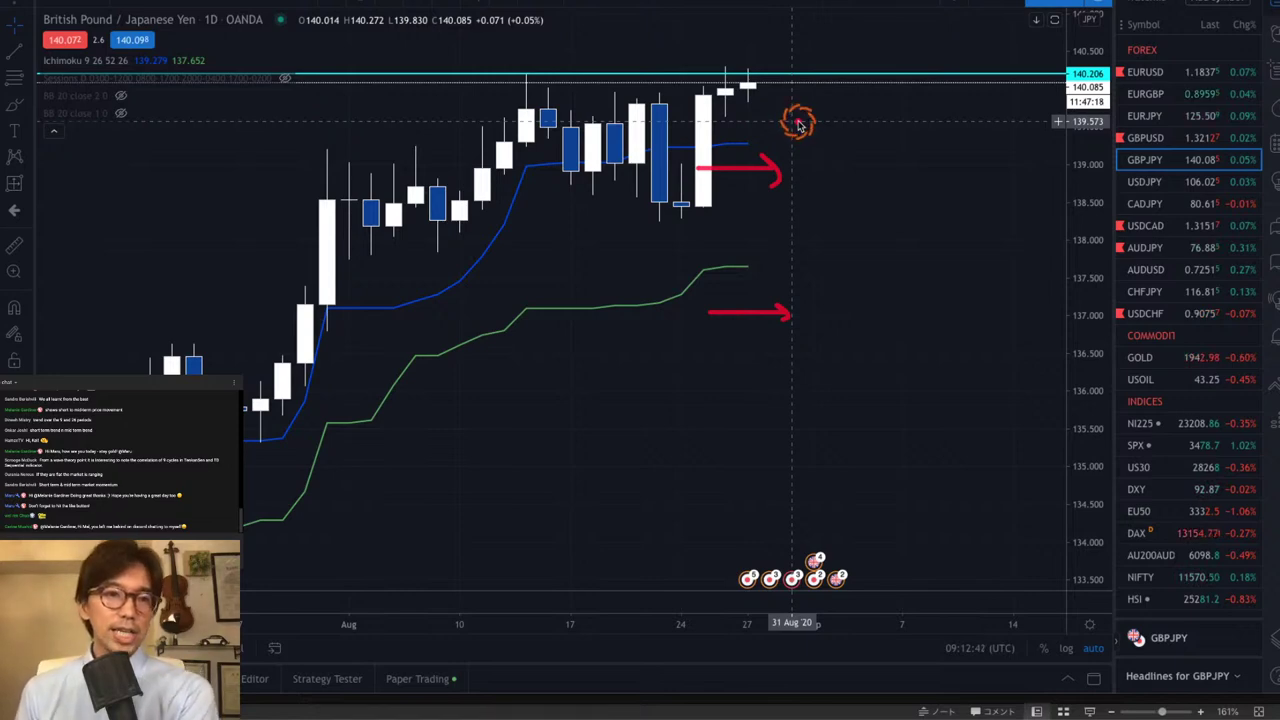
drag(758, 82, 800, 124)
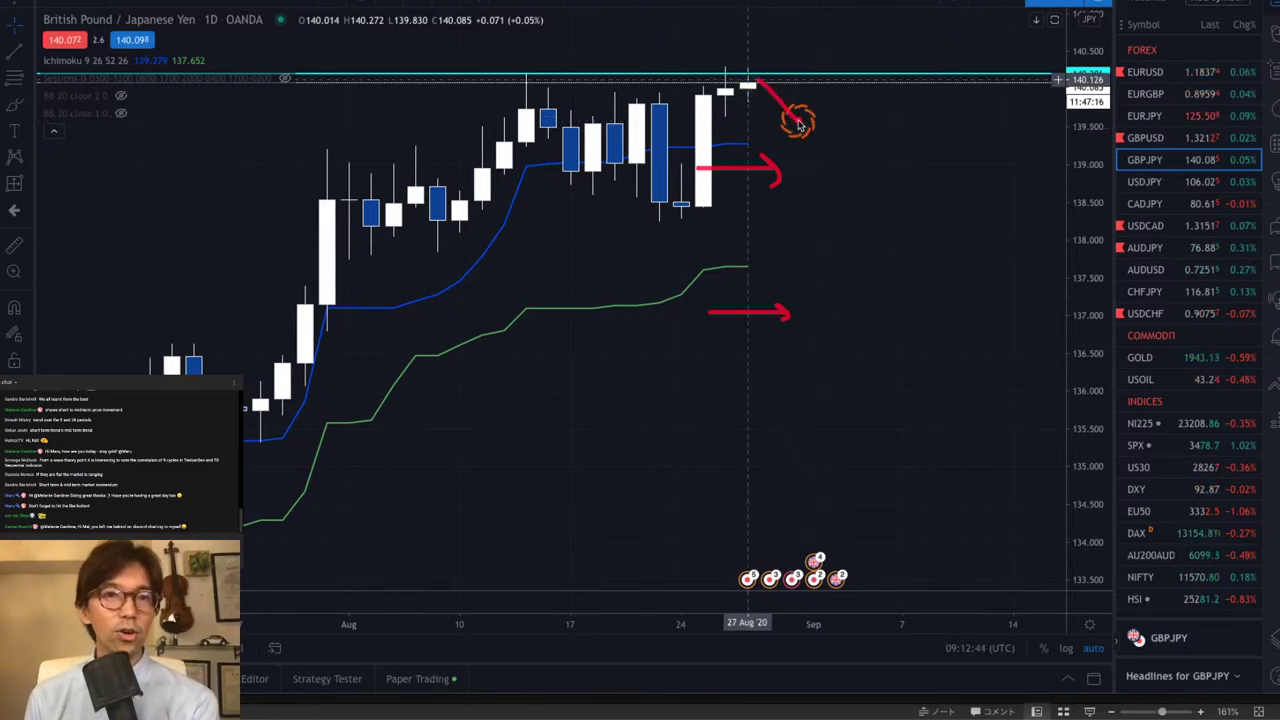
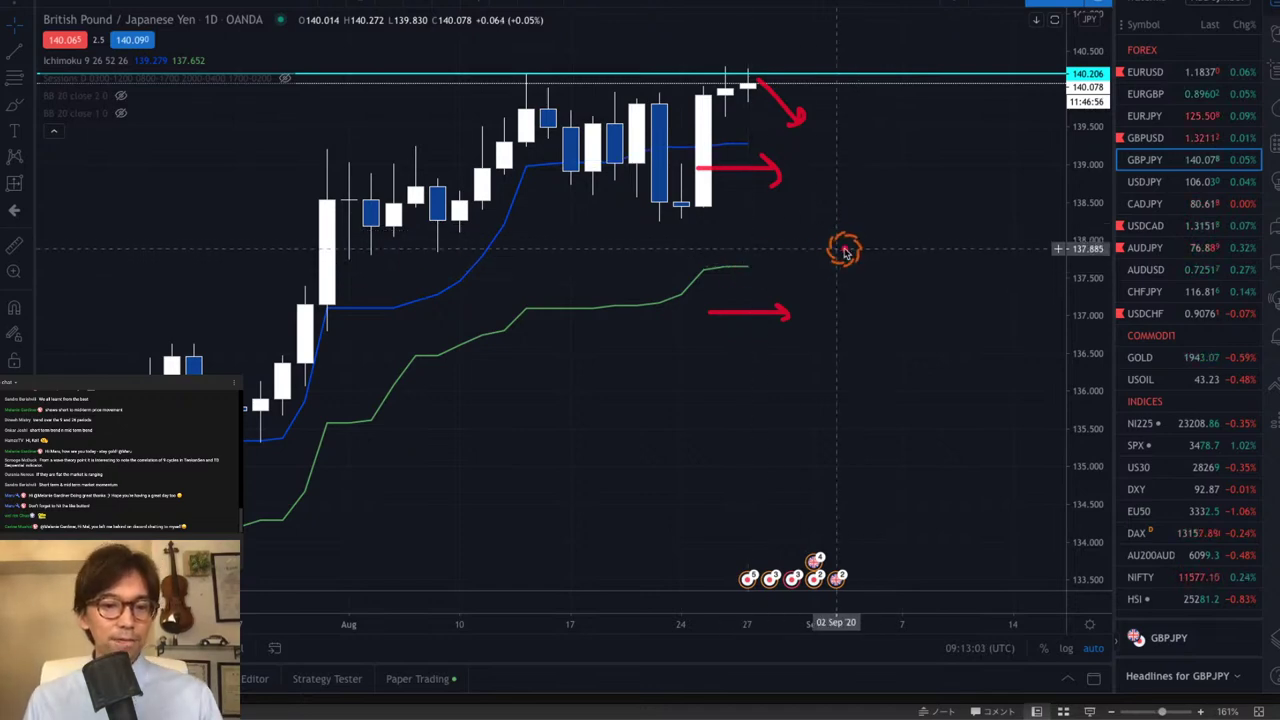
- Clear the marks on GBPJPY and draw rising arrows from the ends of the green and blue lines and from the latest candle
key(e)
drag(750, 268, 805, 249)
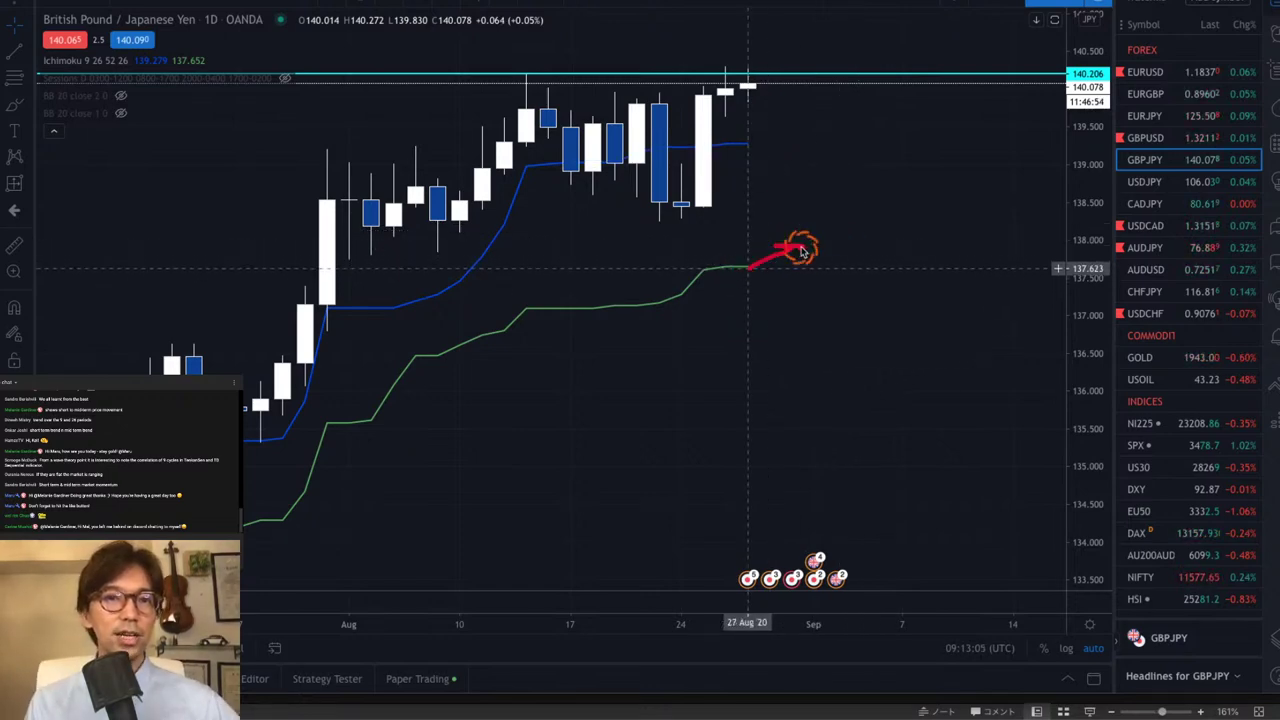
mouse_move(749, 143)
mouse_down()
mouse_move(778, 113)
mouse_move(798, 128)
mouse_up()
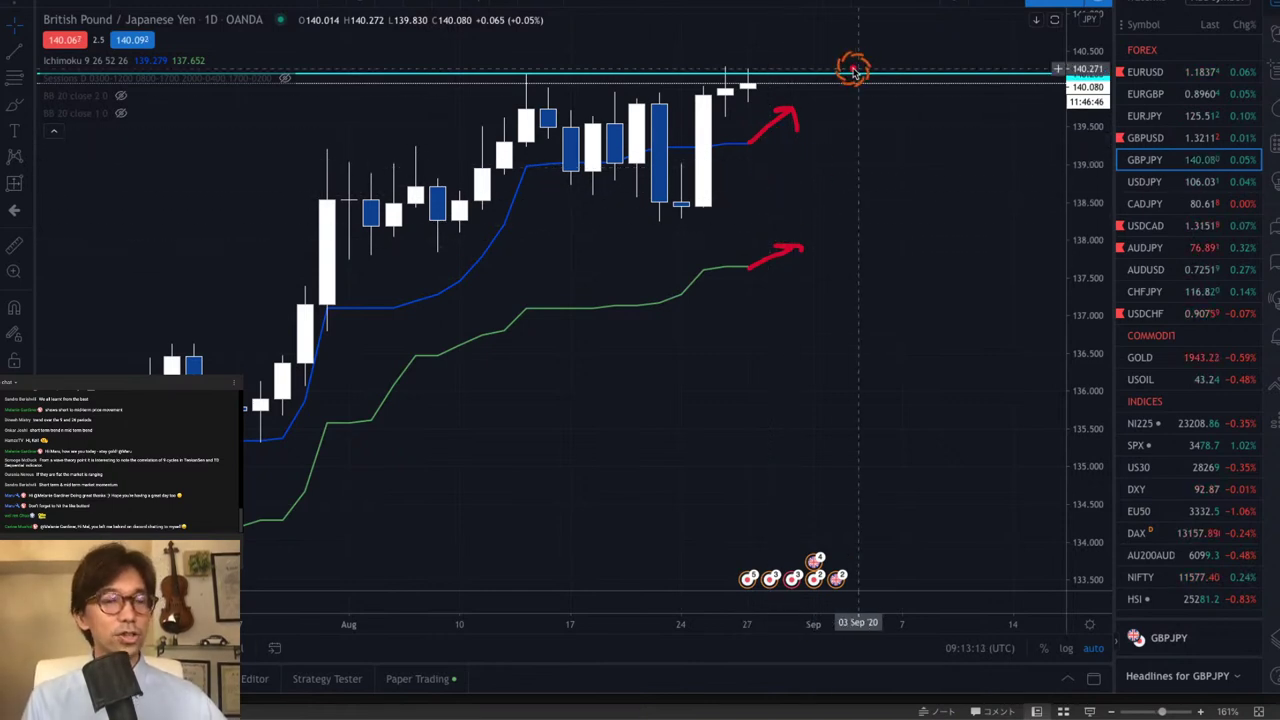
mouse_move(745, 85)
mouse_down()
mouse_move(766, 43)
mouse_move(806, 51)
mouse_up()
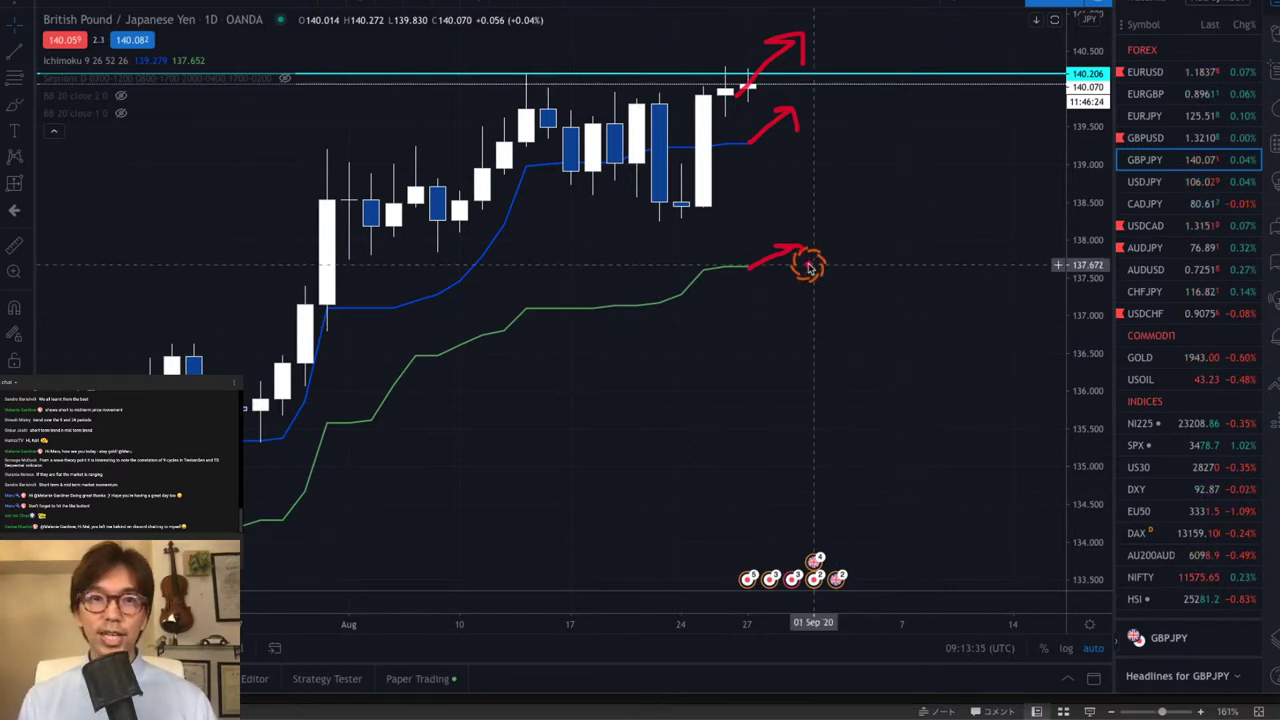
- Clear the marks, open the USDJPY chart and draw falling arrows near the ends of the blue and green lines and from the latest candle
key(Escape)
click(1167, 182)
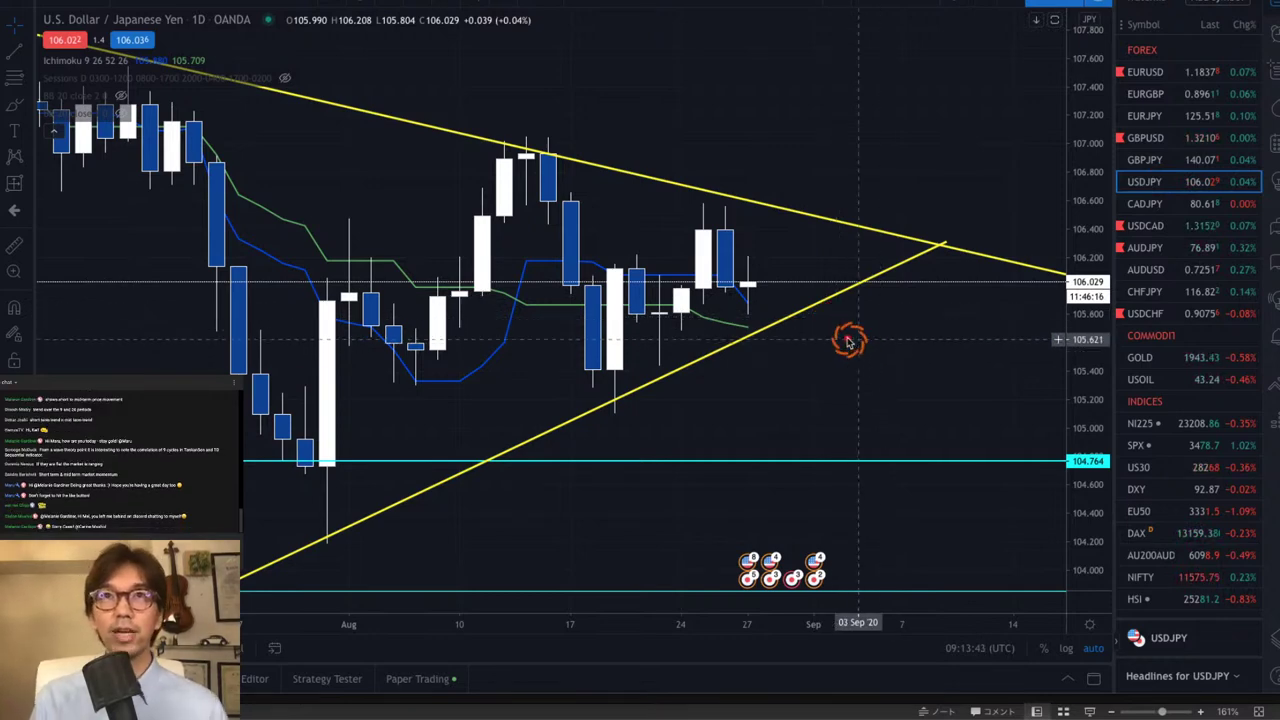
mouse_move(764, 236)
mouse_down()
mouse_move(788, 290)
mouse_move(778, 286)
mouse_up()
mouse_move(748, 352)
mouse_down()
mouse_move(680, 342)
mouse_move(734, 363)
mouse_up()
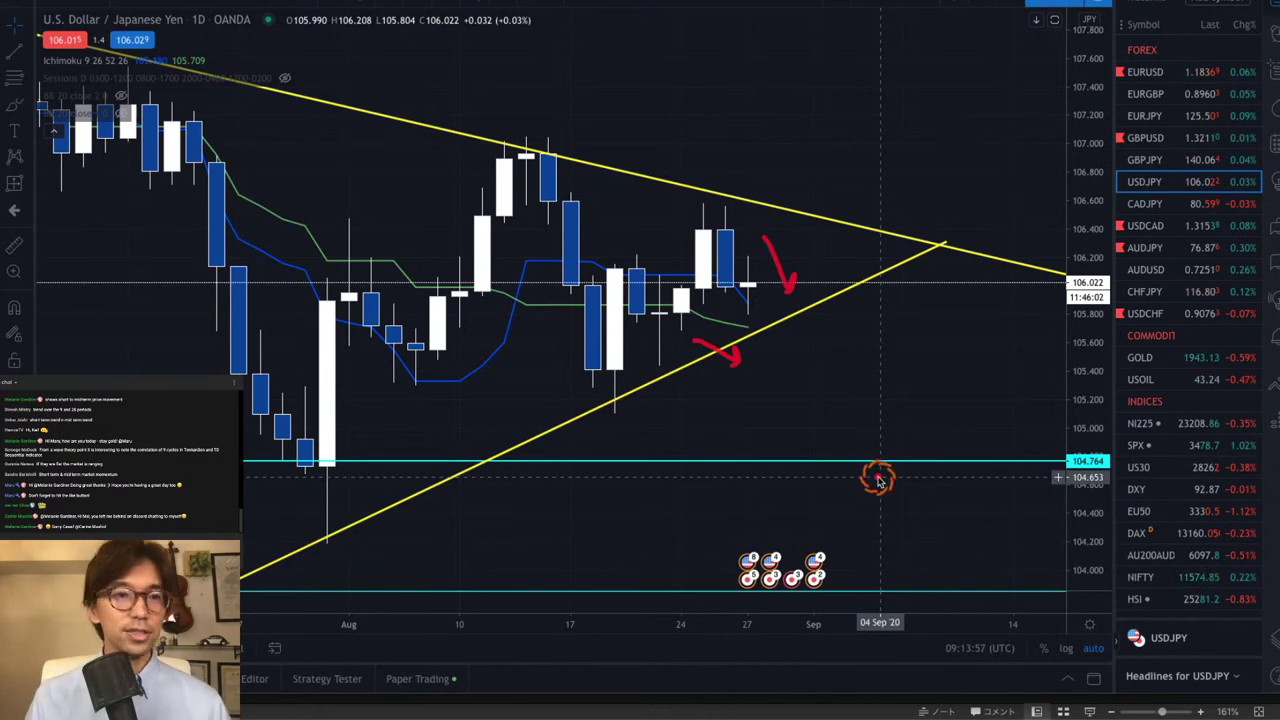
drag(758, 292, 800, 368)
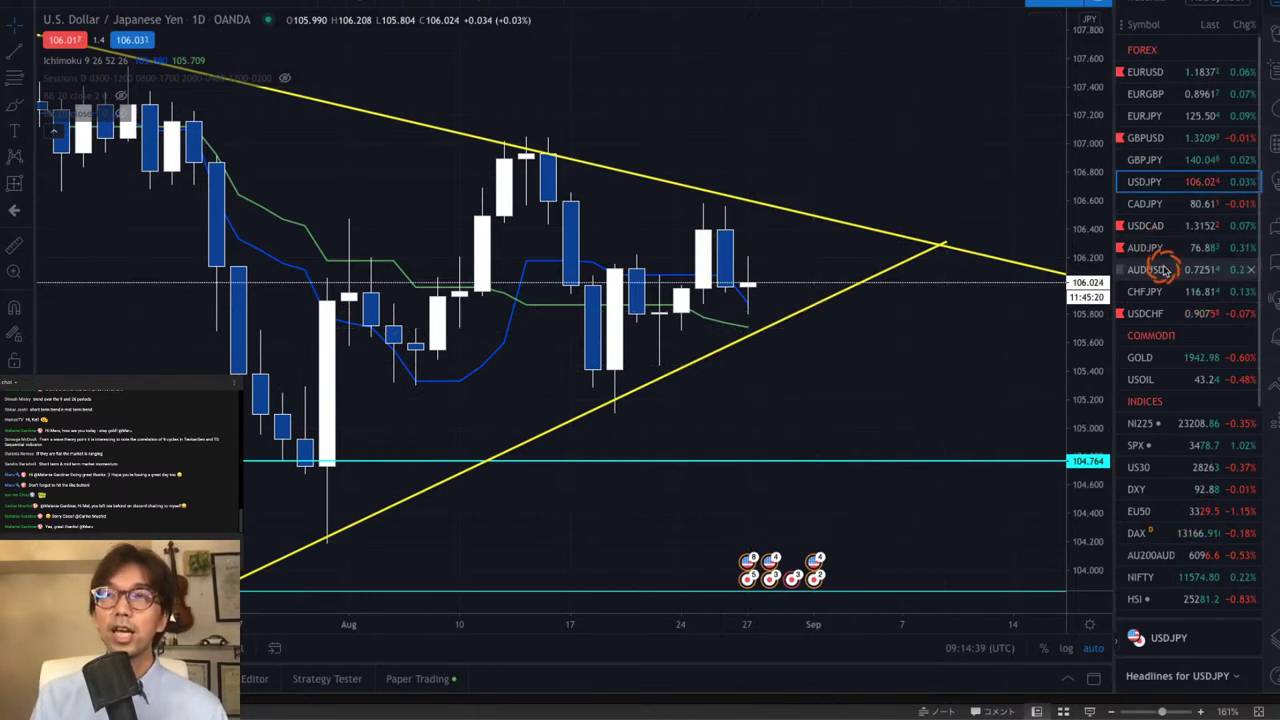
- Open the GOLD chart, drawing a rising arrow by the green line, a flat arrow by the blue line and a rising stroke from the latest candle
click(1163, 358)
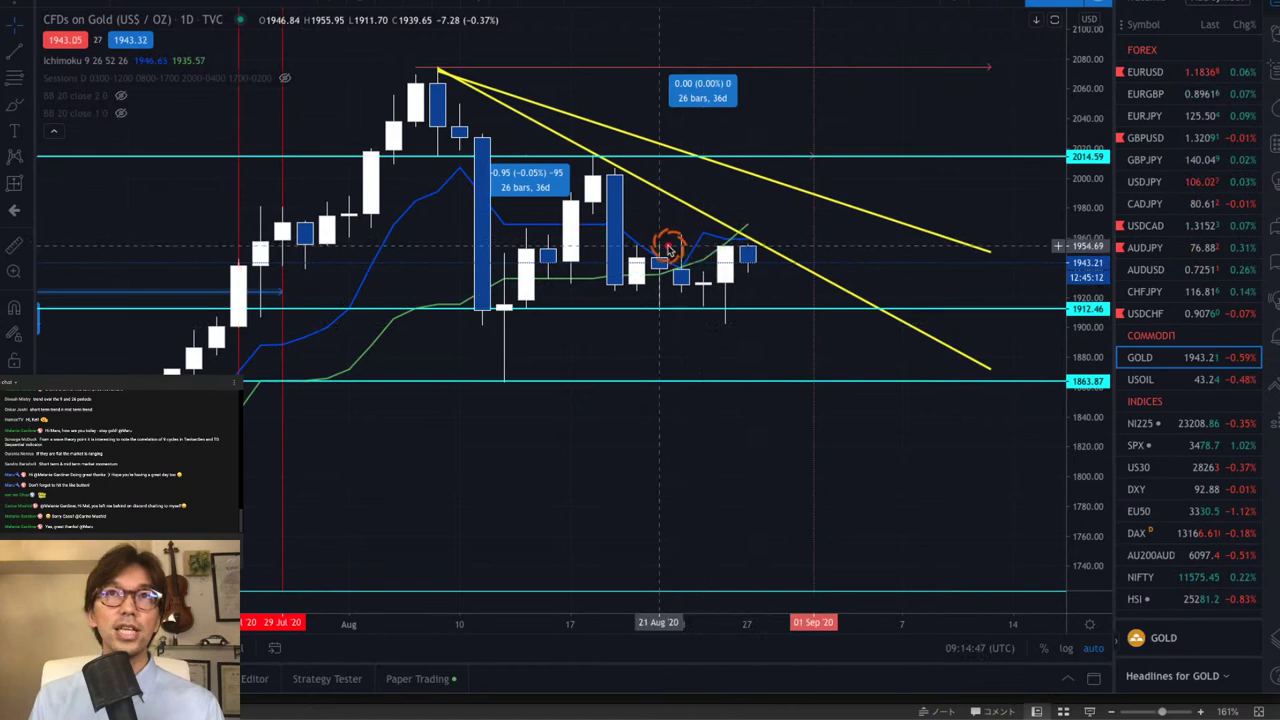
mouse_move(704, 222)
mouse_down()
mouse_move(731, 194)
mouse_move(746, 198)
mouse_up()
drag(766, 244, 799, 235)
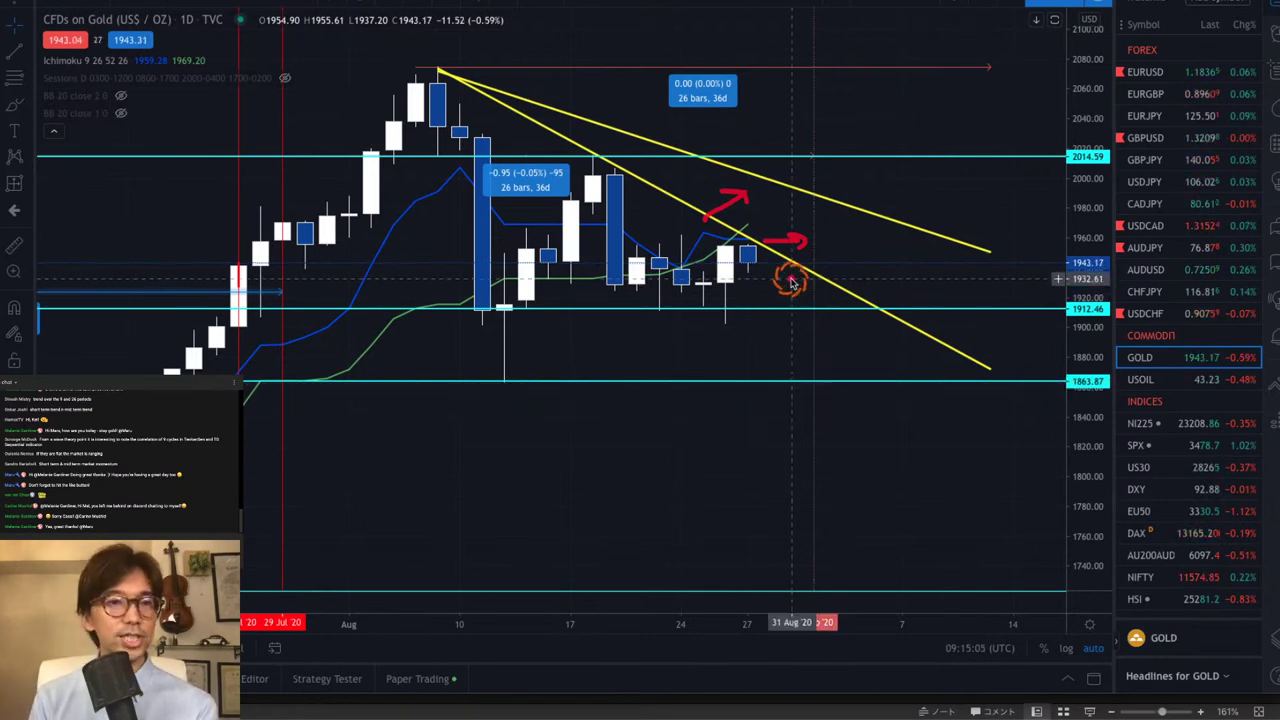
mouse_move(752, 257)
mouse_down()
mouse_move(803, 206)
mouse_move(815, 222)
mouse_up()
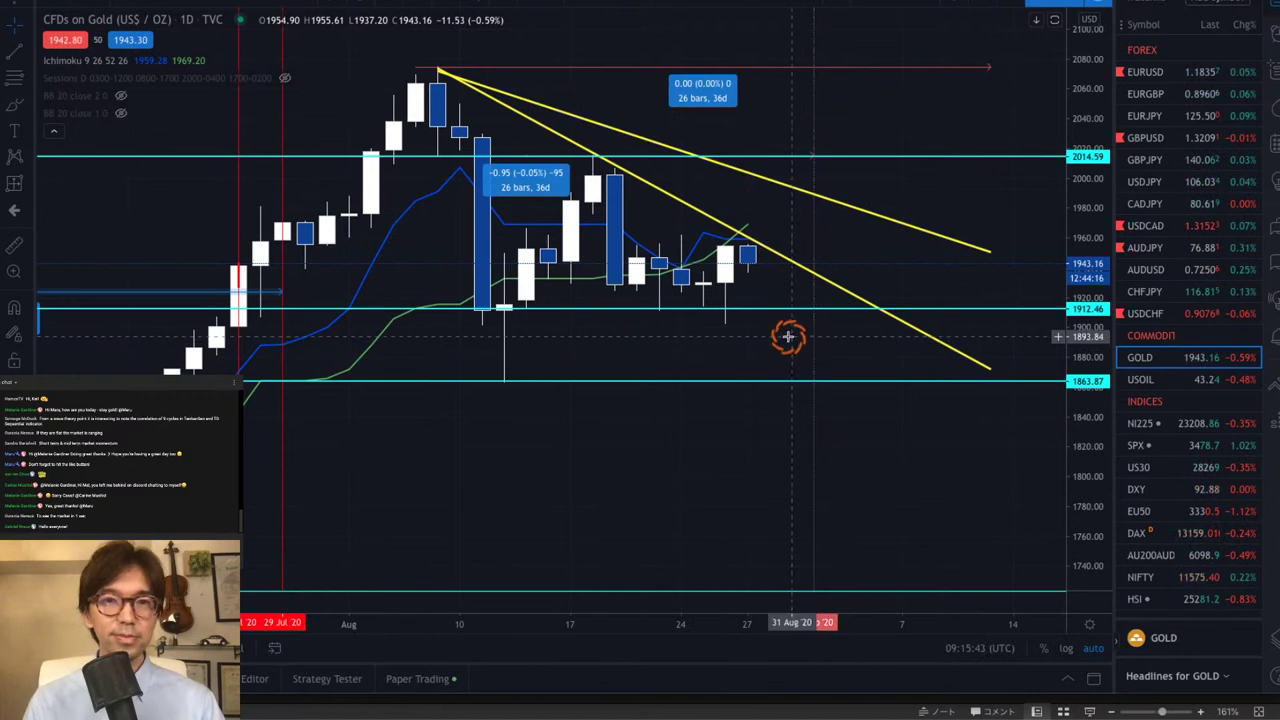
- Open the USOIL chart, drawing flat arrows beneath the blue and green lines and a falling stroke from the latest candle
click(1137, 386)
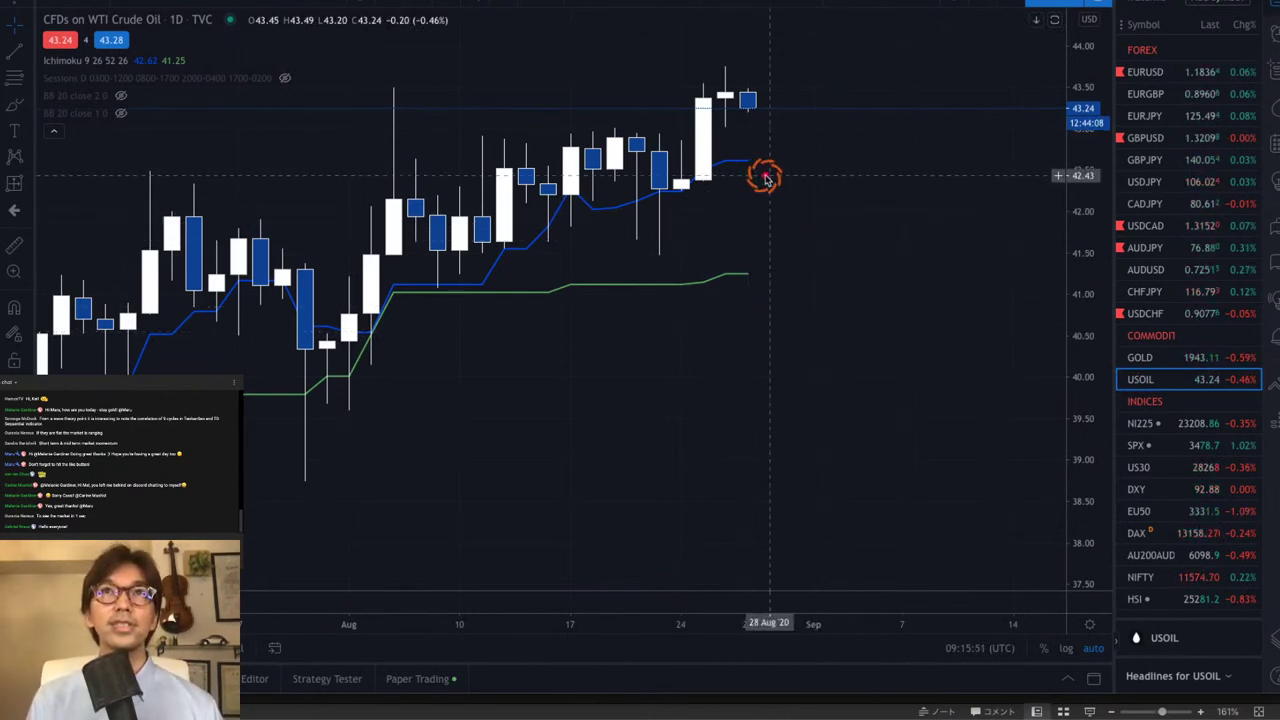
click(697, 180)
drag(786, 192, 790, 183)
mouse_move(712, 301)
mouse_down()
mouse_move(766, 297)
mouse_move(766, 320)
mouse_up()
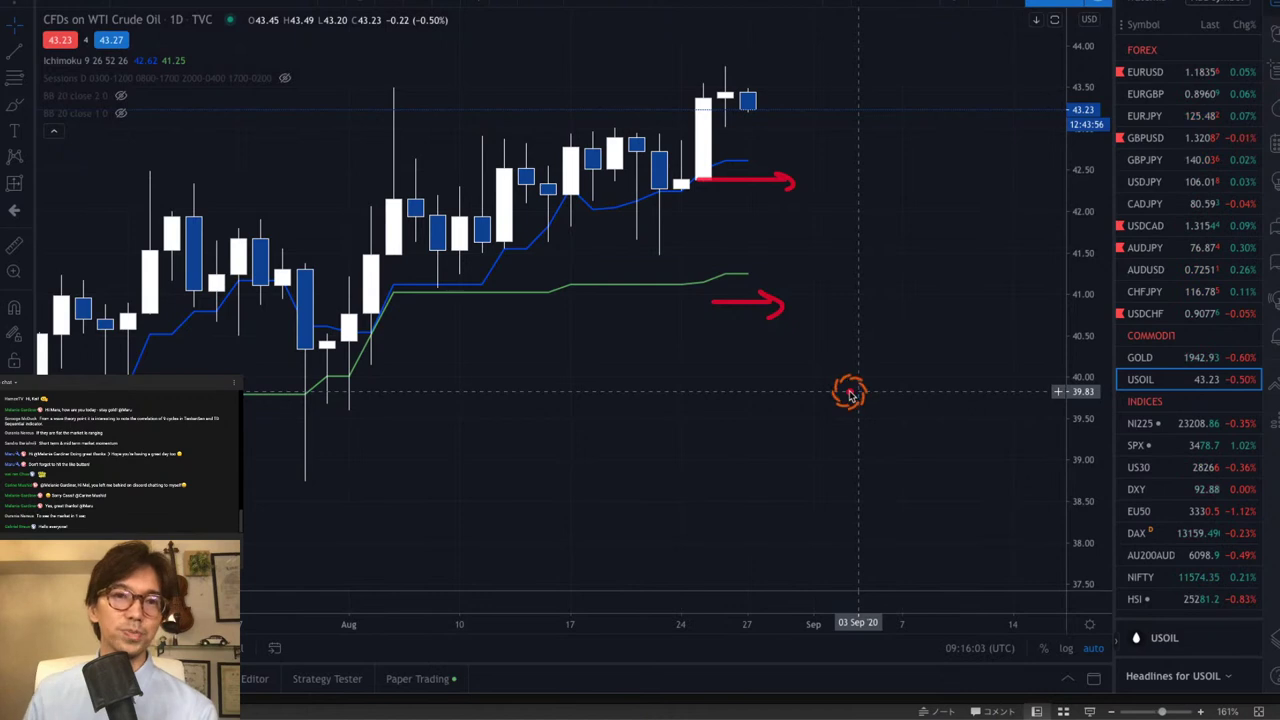
mouse_move(750, 98)
mouse_down()
mouse_move(781, 168)
mouse_move(792, 150)
mouse_up()
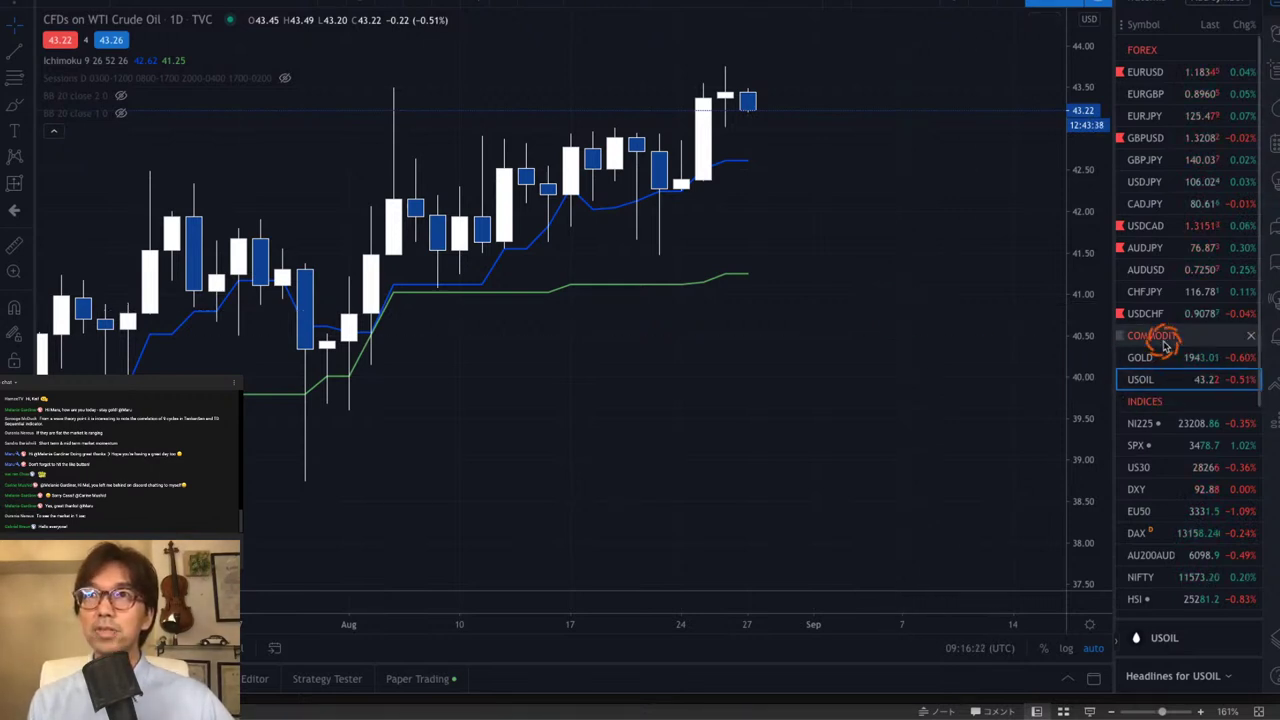
- Open the SPX chart, draw rising arrows beside the green line, the blue line and the latest candles, and clear them
scroll(1165, 340, down, 2)
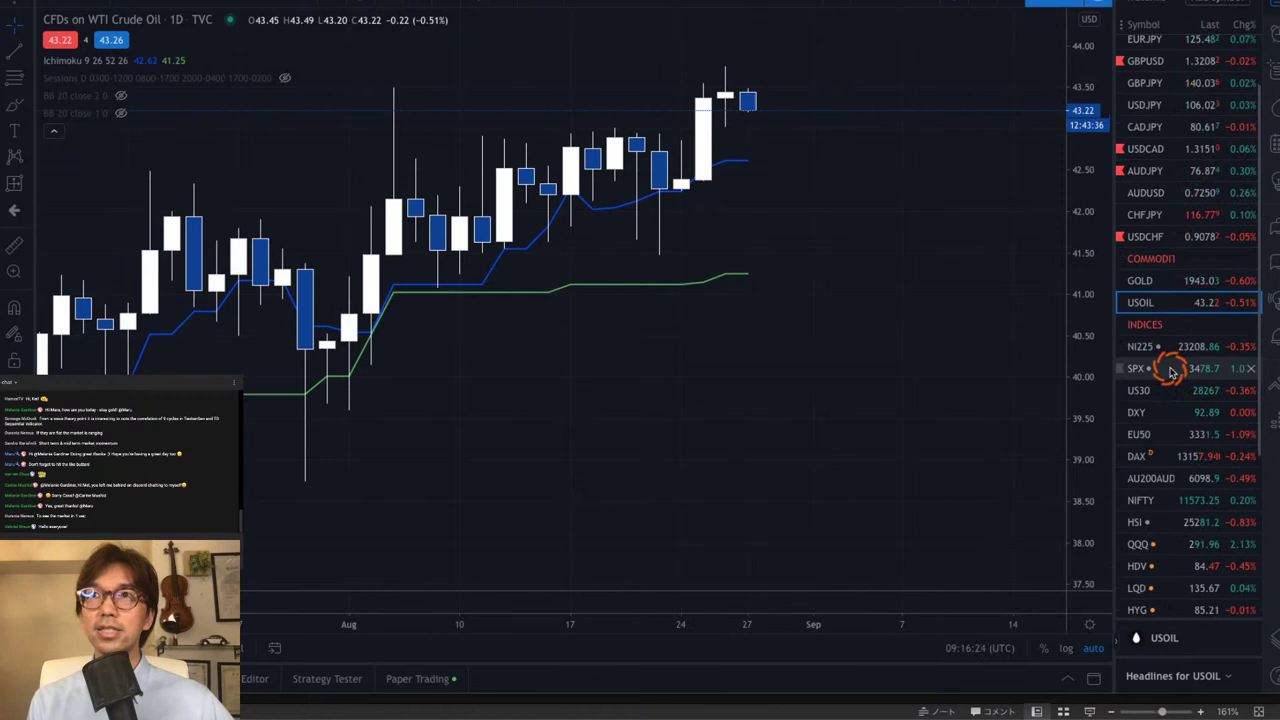
click(1171, 370)
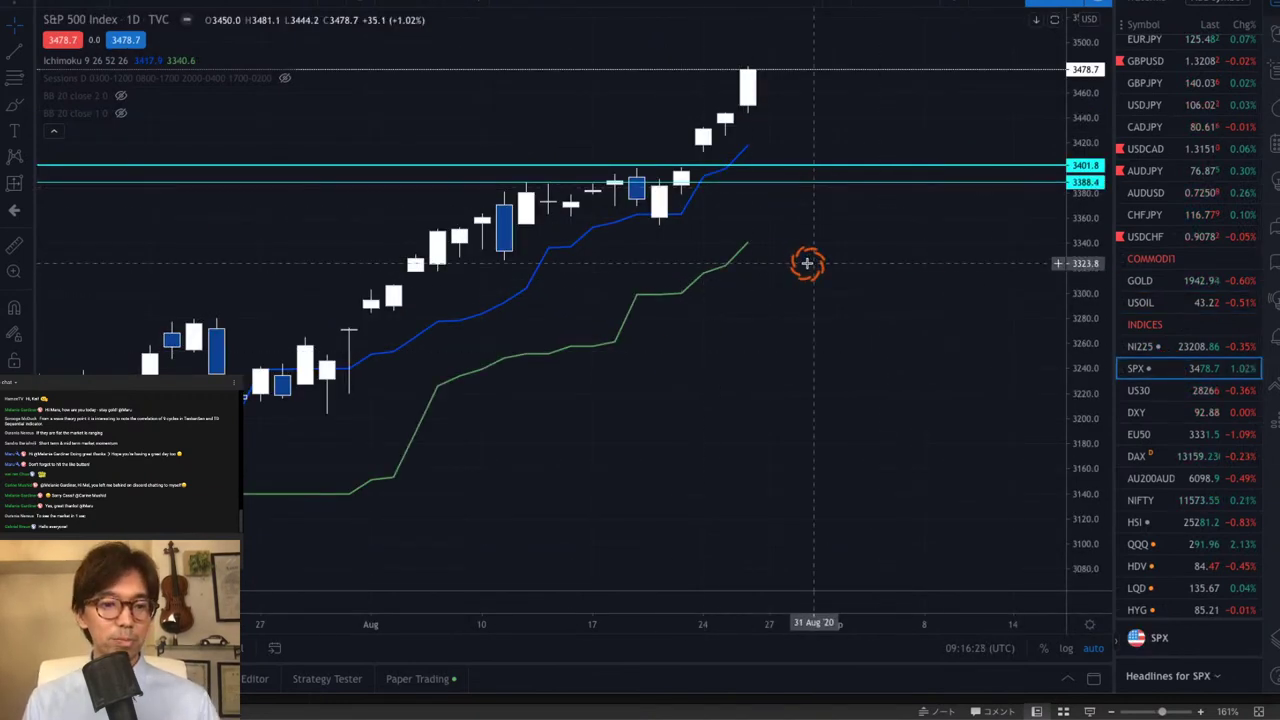
drag(770, 258, 786, 258)
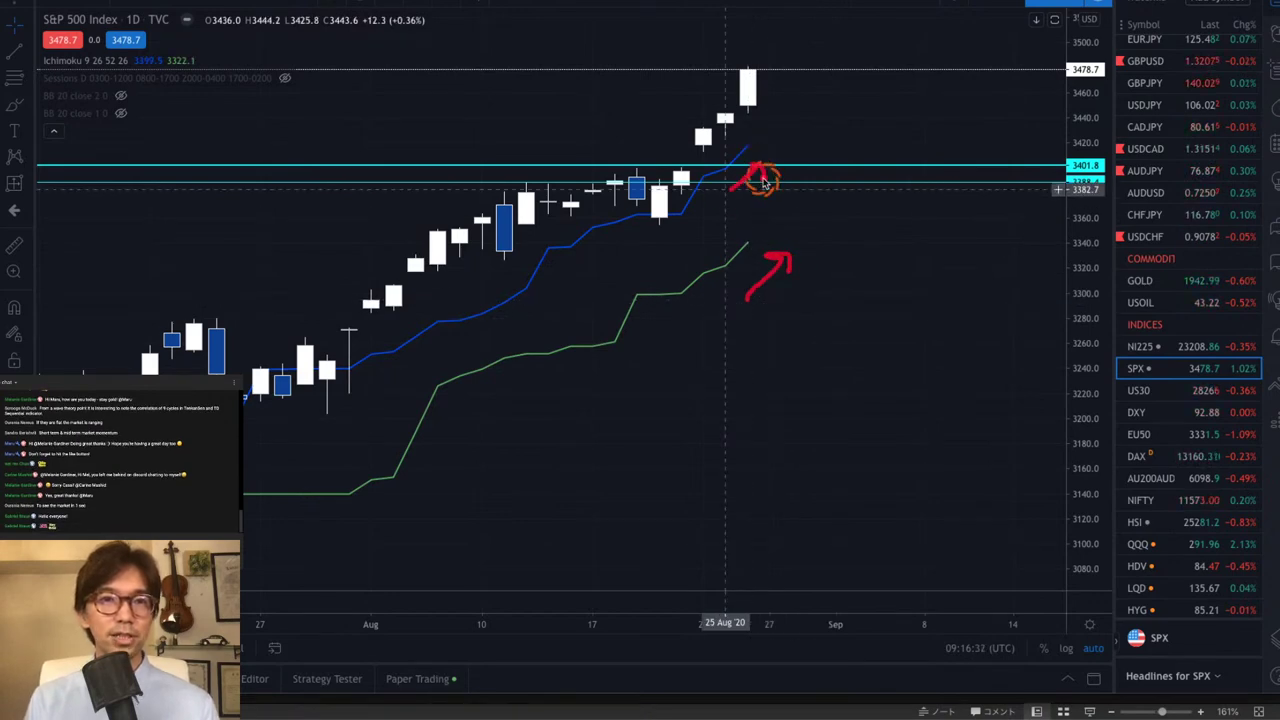
drag(686, 133, 730, 62)
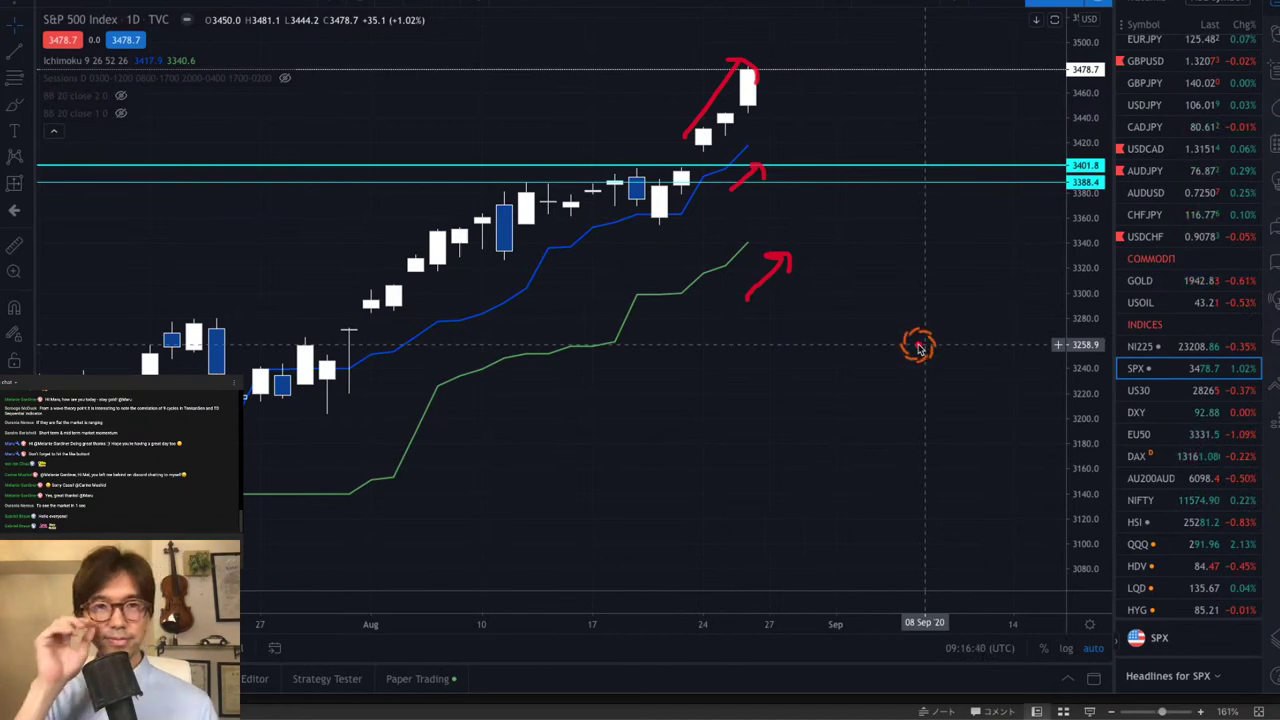
key(Escape)
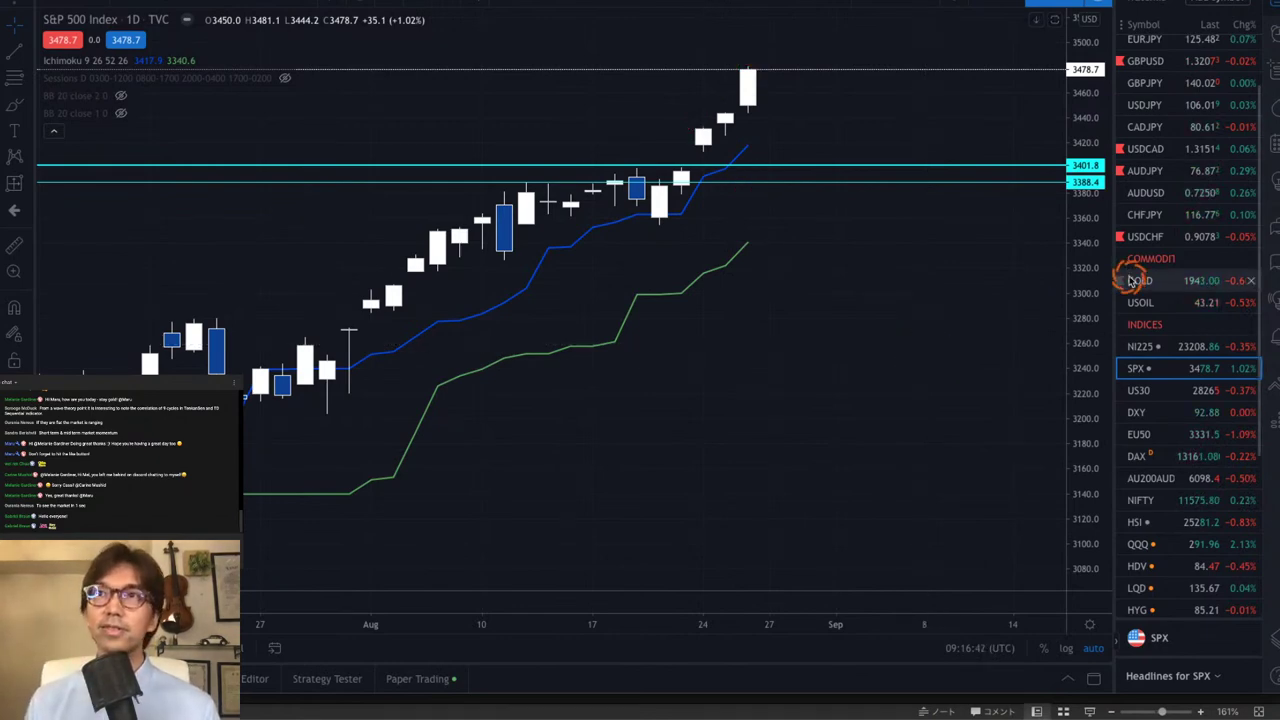
- Open the US30 chart and draw flat arrows beneath the ends of the green and blue lines
click(1157, 398)
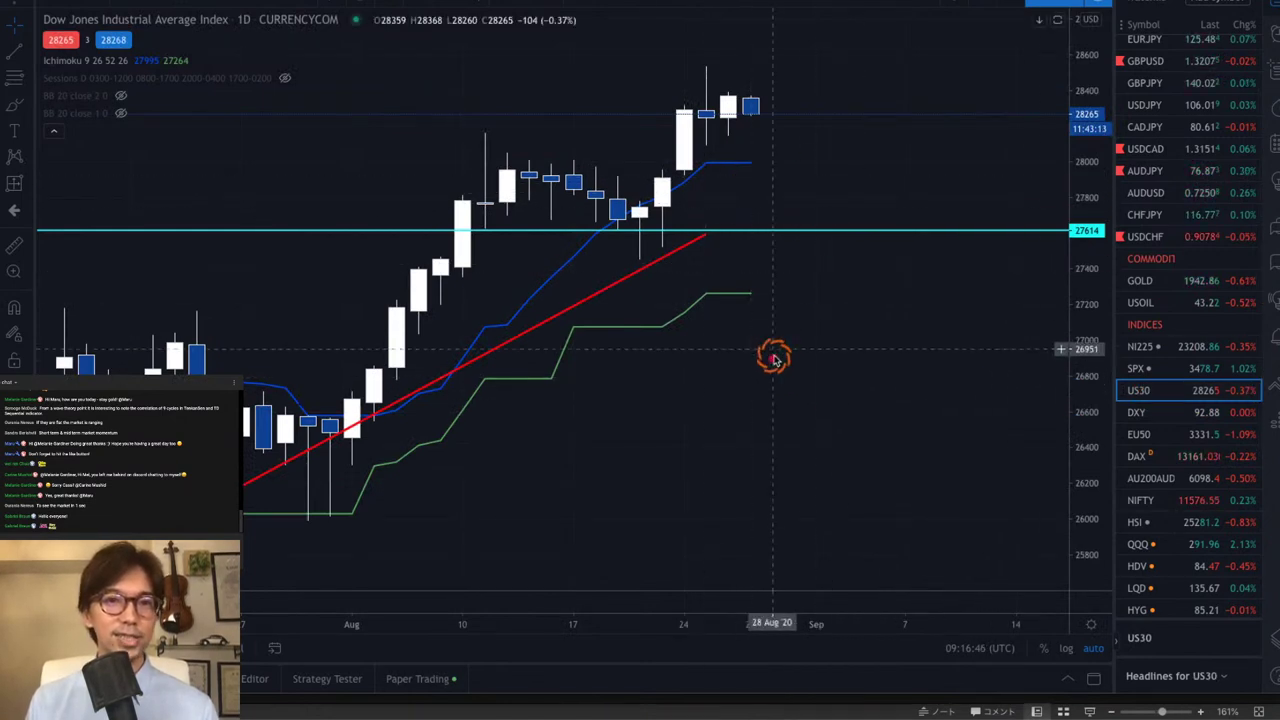
drag(700, 342, 806, 342)
drag(710, 187, 796, 187)
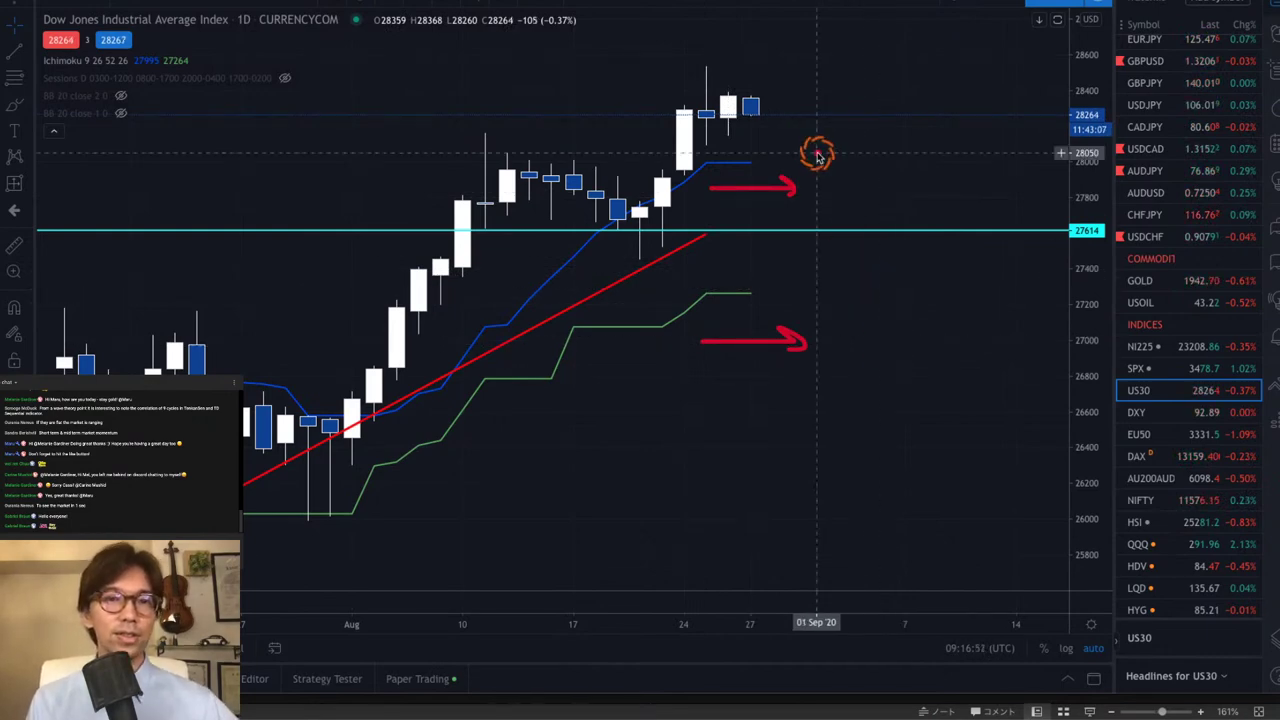
- Sketch a falling arrow from the latest US30 candle and a rise-and-fall path beneath a horizontal line at the recent high, and clear all marks
drag(765, 100, 789, 128)
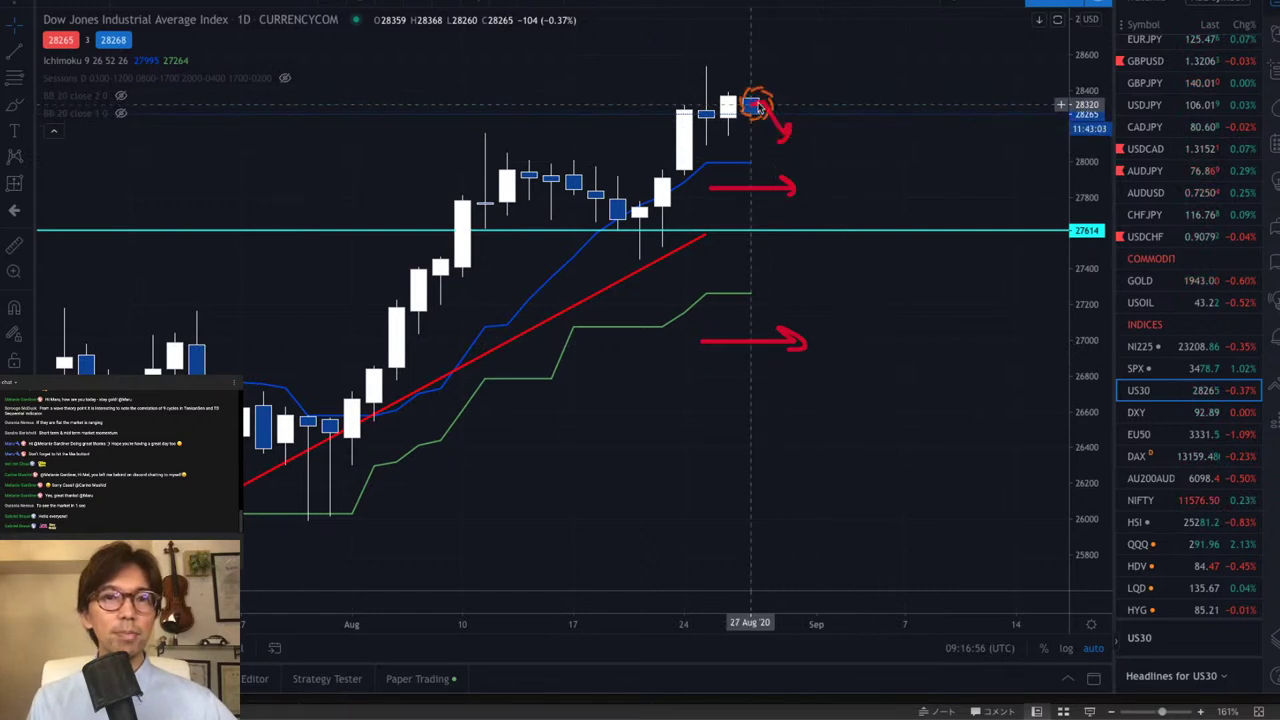
mouse_move(682, 69)
mouse_down()
mouse_move(820, 69)
mouse_move(790, 68)
mouse_move(833, 116)
mouse_up()
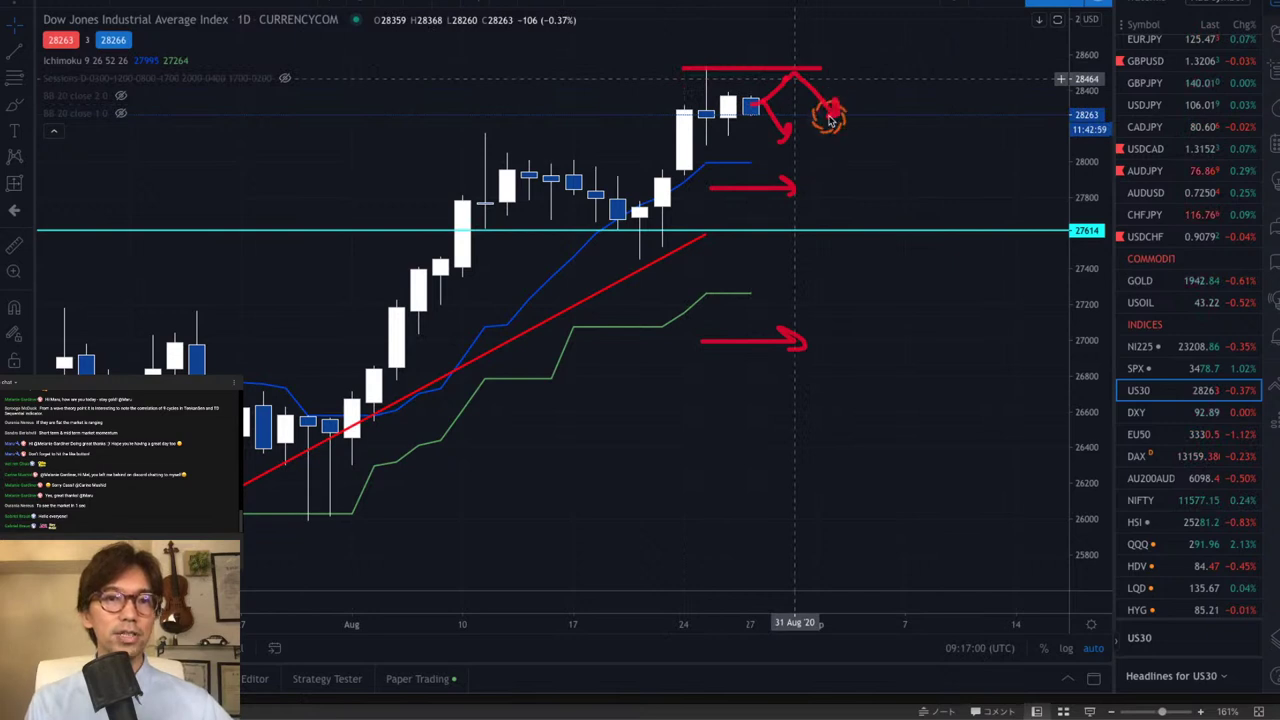
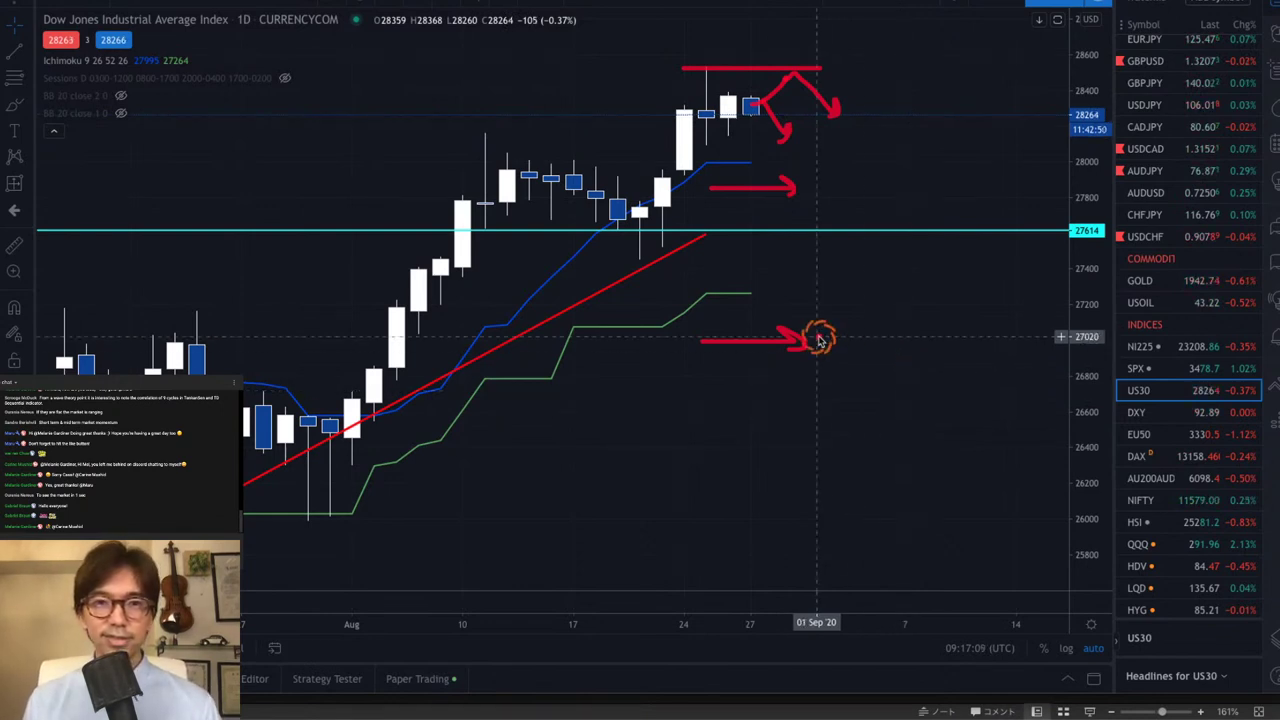
key(e)
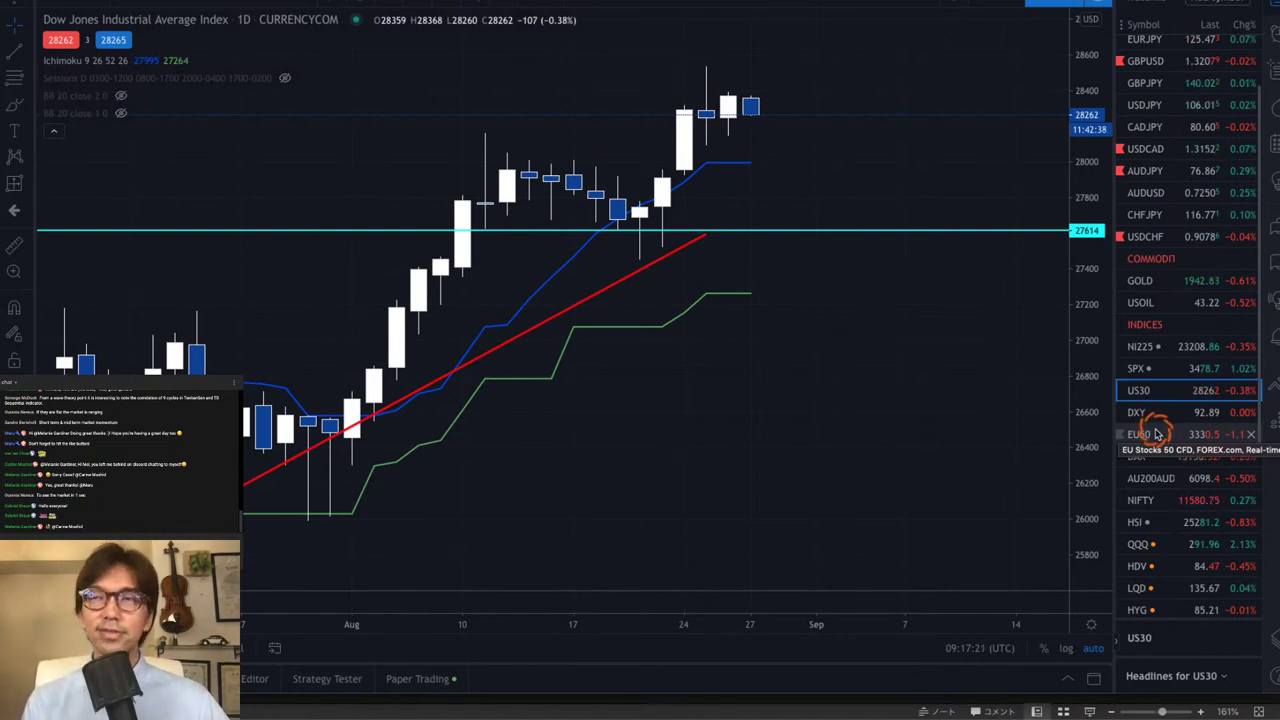
- Open the NIFTY chart and draw rising arrows along the ends of the blue and green lines and above the latest candles
click(1162, 500)
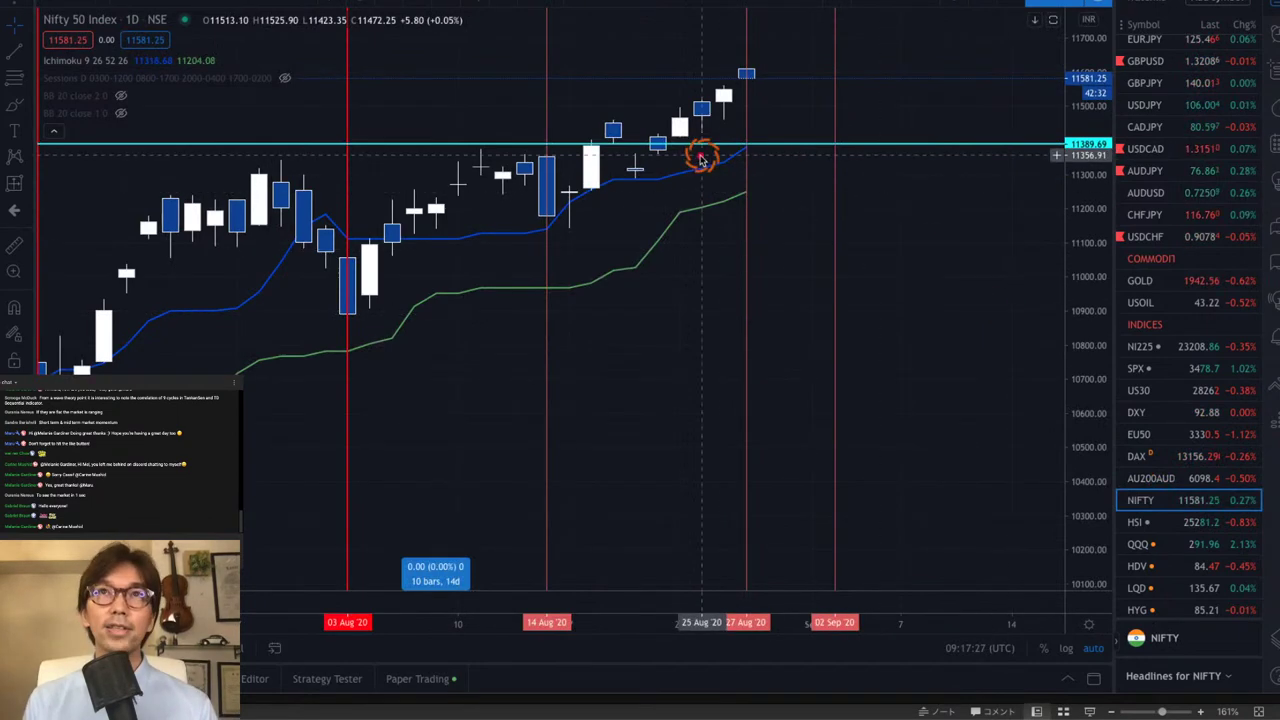
drag(703, 160, 734, 123)
mouse_move(685, 234)
mouse_down()
mouse_move(746, 215)
mouse_move(747, 236)
mouse_up()
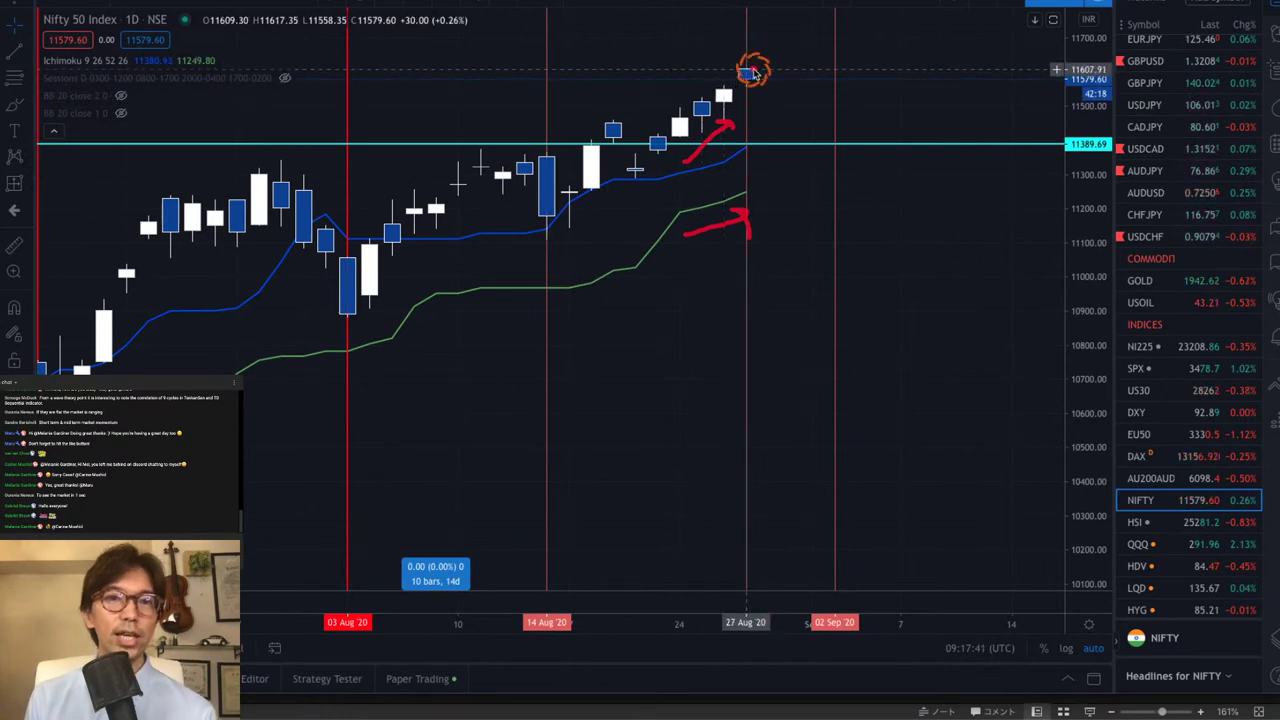
drag(658, 92, 716, 62)
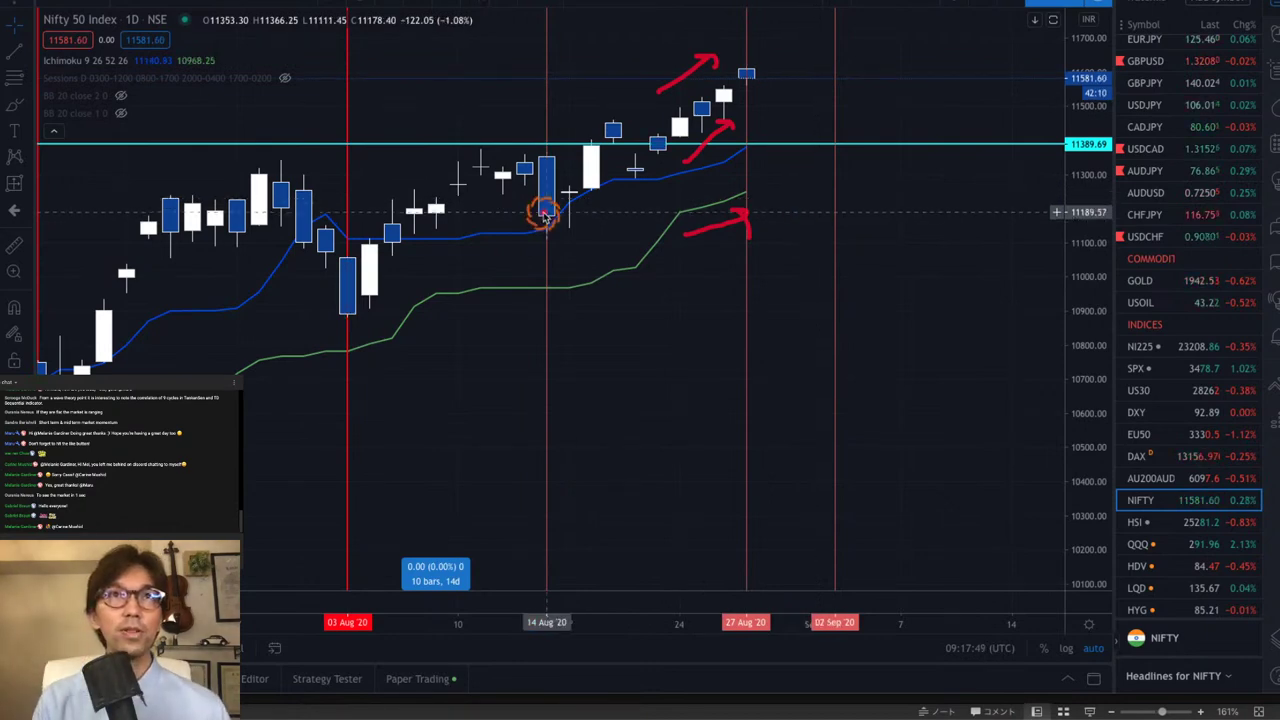
- Mark the mid-August NIFTY lines with flat arrows, the 14 August drop with a falling arrow and the following rebound with rising arrows, and clear all marks
drag(462, 245, 520, 249)
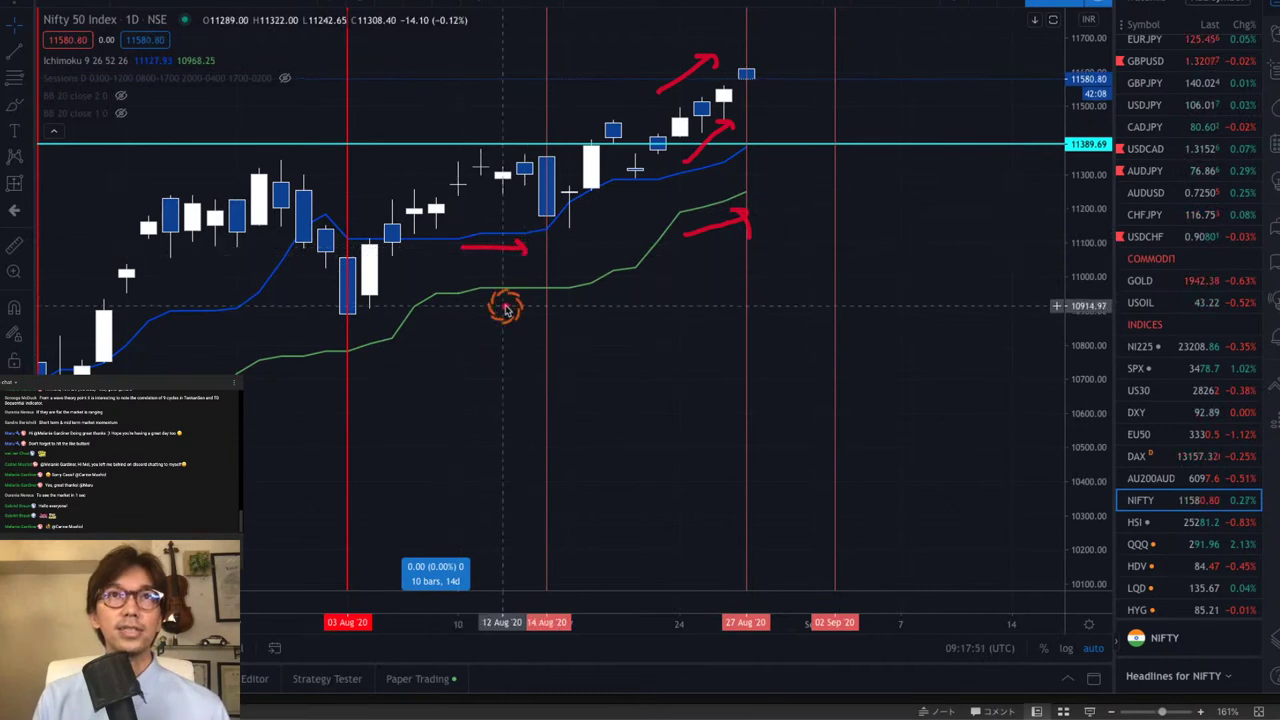
mouse_move(472, 308)
mouse_down()
mouse_move(514, 300)
mouse_move(509, 320)
mouse_up()
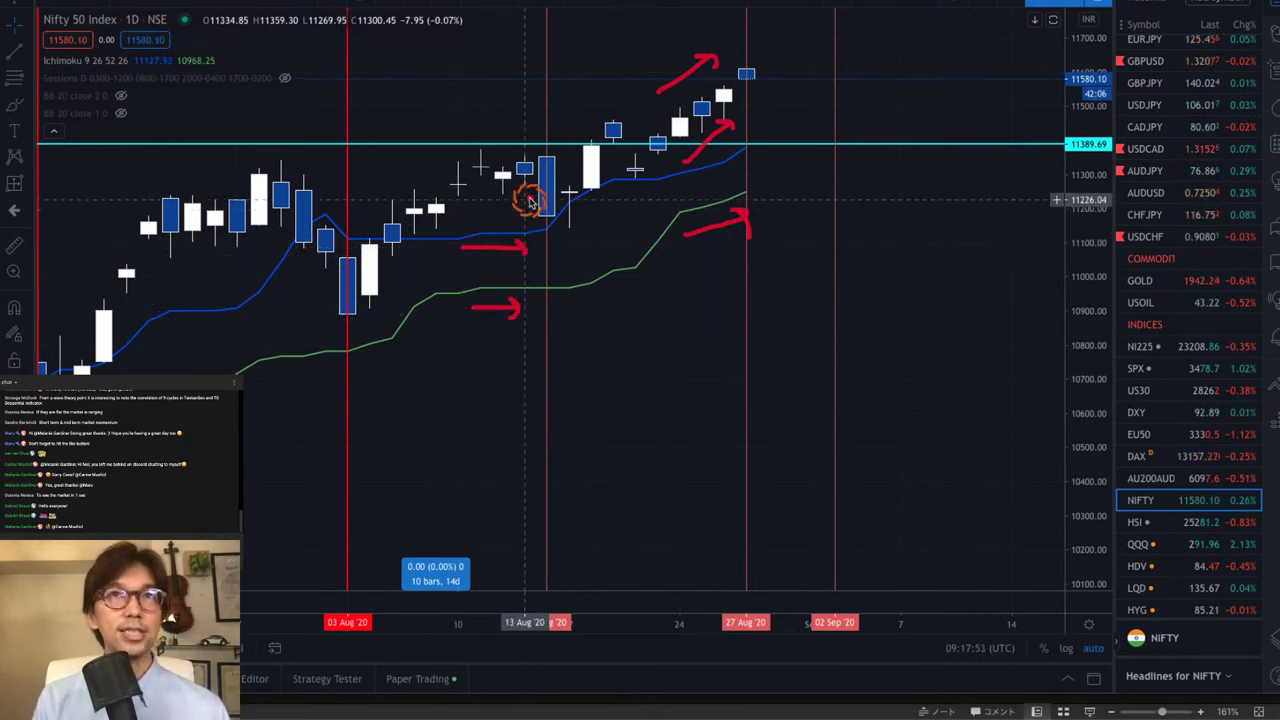
mouse_move(497, 160)
mouse_down()
mouse_move(548, 198)
mouse_move(540, 170)
mouse_up()
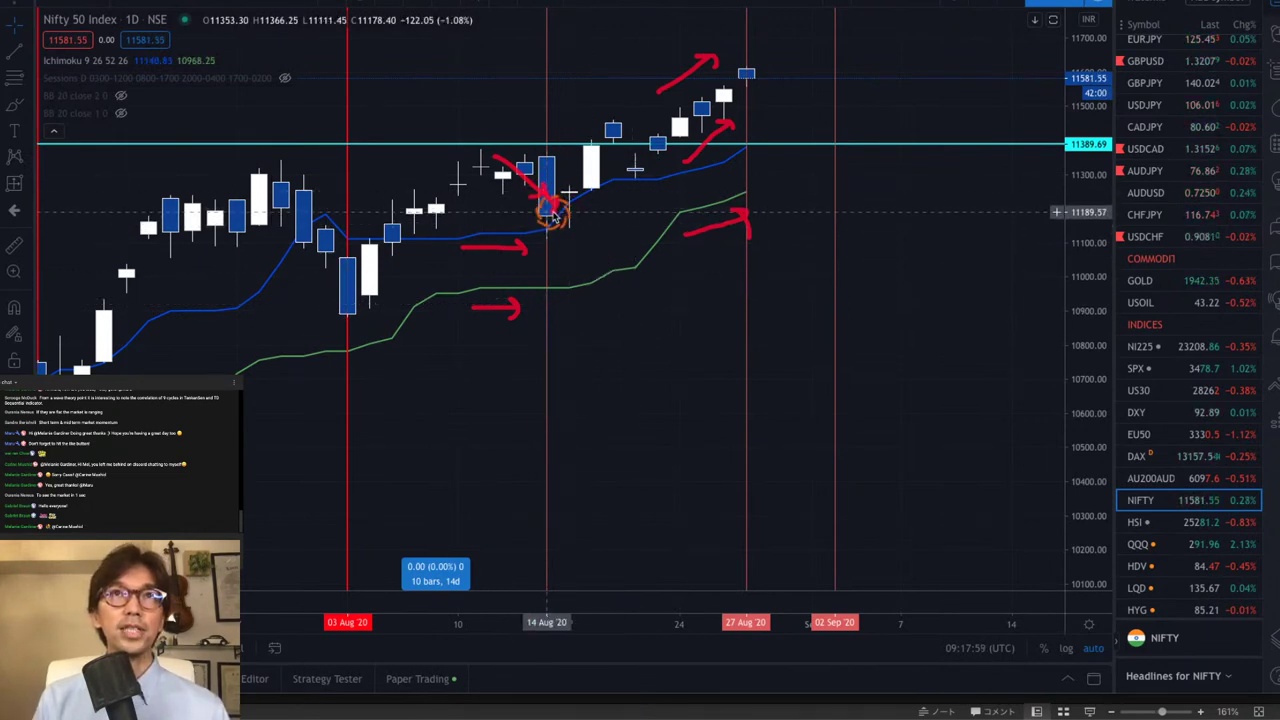
drag(609, 300, 580, 223)
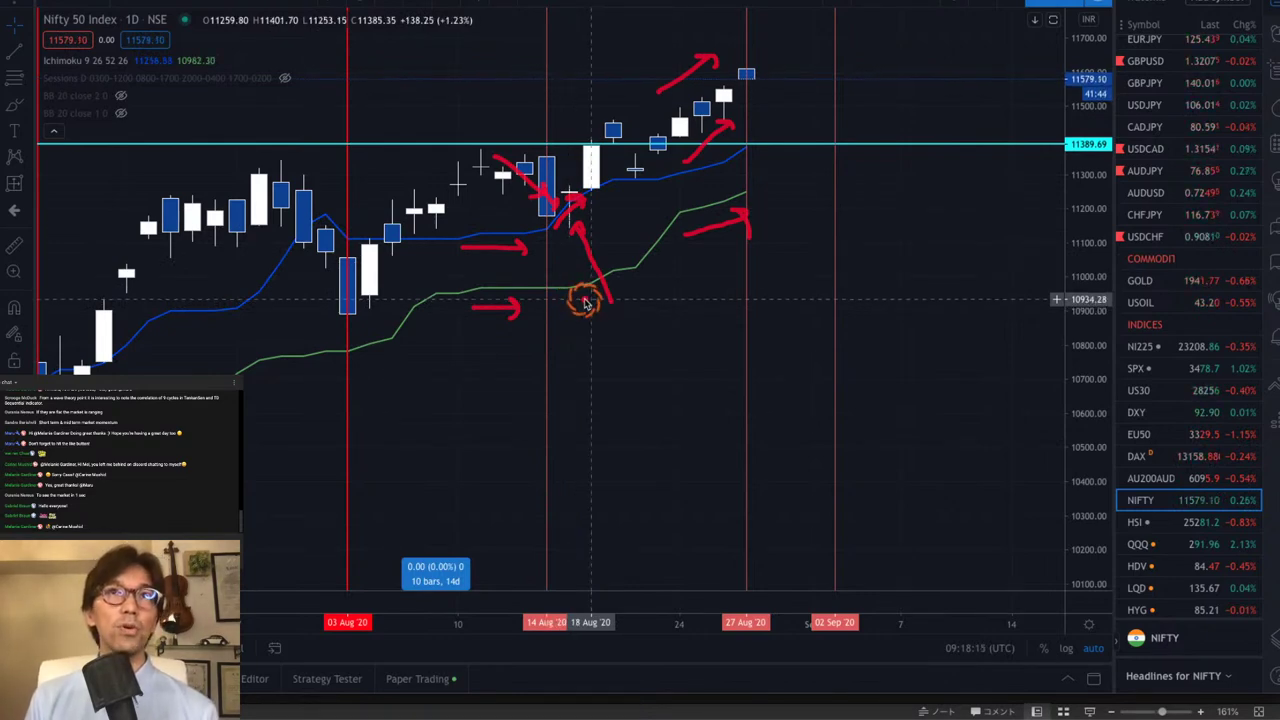
key(Escape)
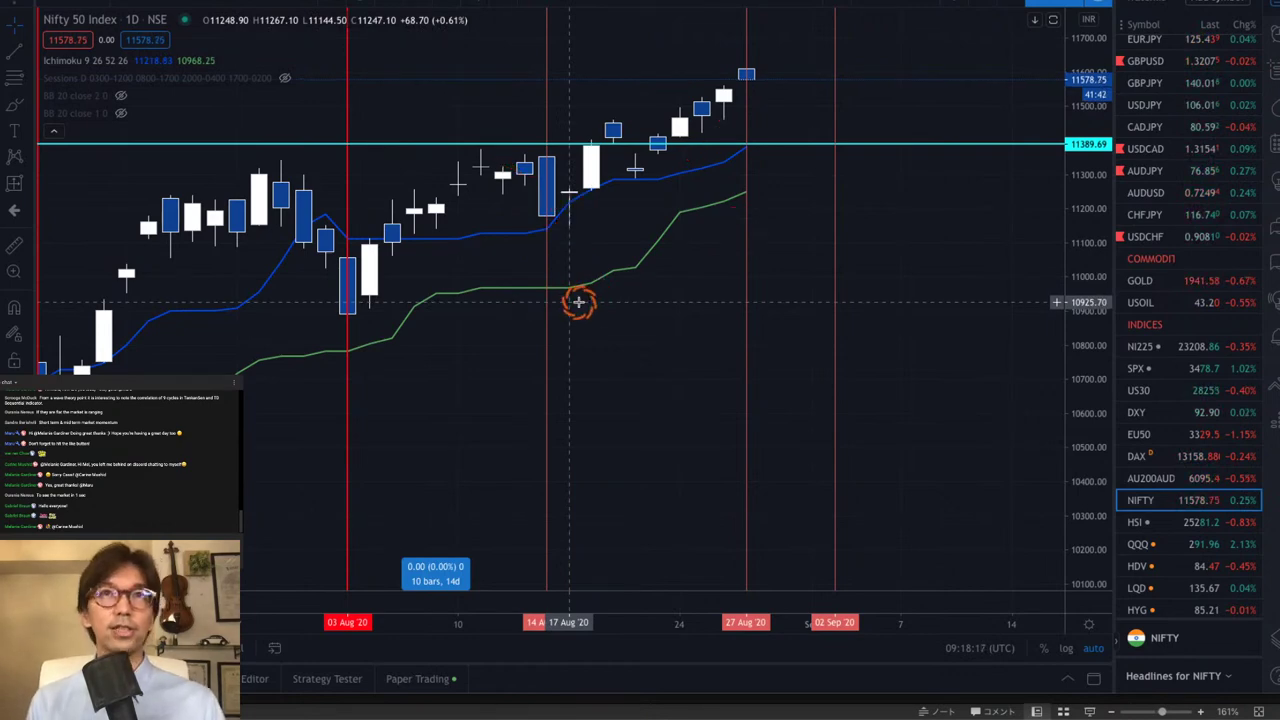
- Draw rising arrows beneath the green and blue NIFTY lines around 18 August and a horizontal line along the mid-August highs
drag(578, 305, 624, 295)
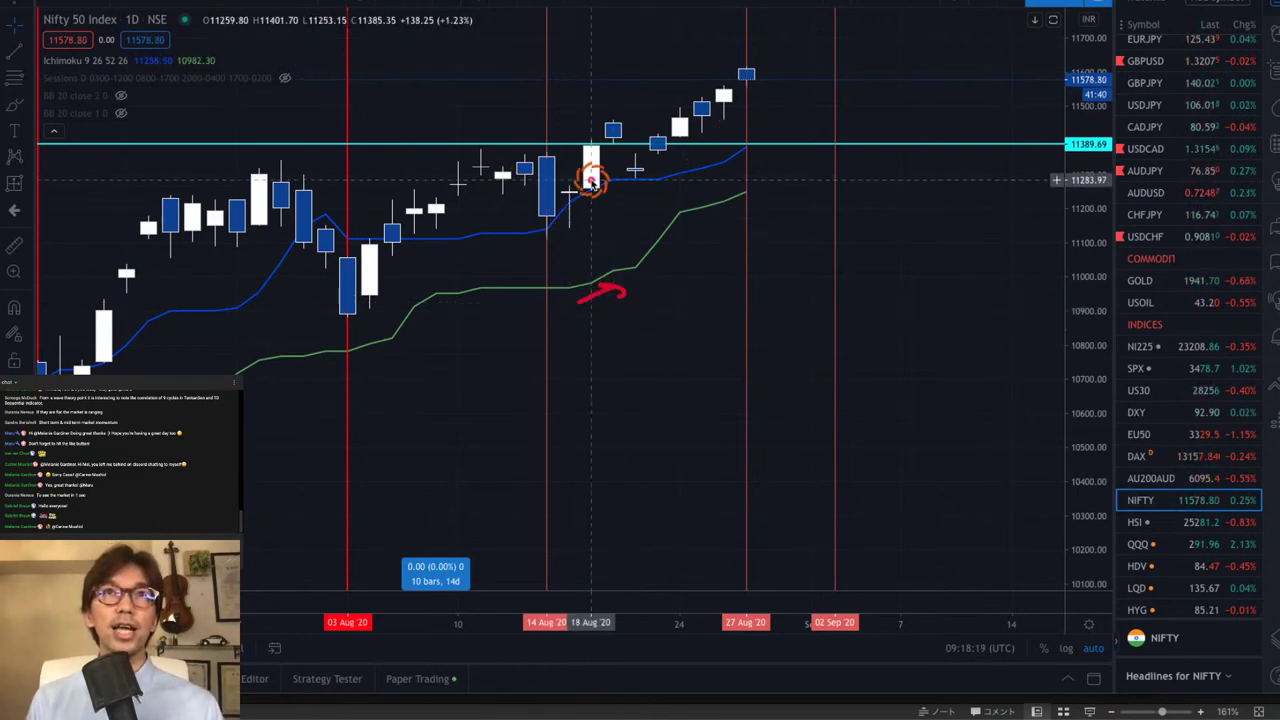
drag(578, 210, 600, 214)
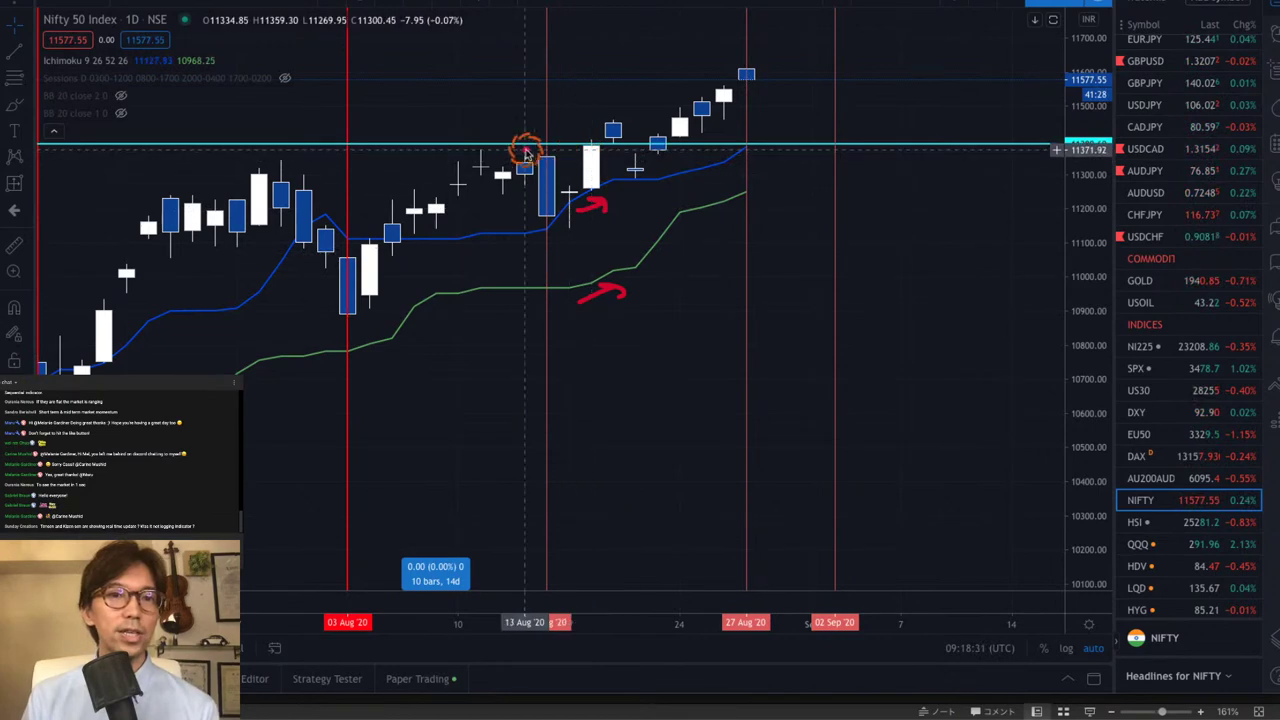
drag(463, 150, 675, 150)
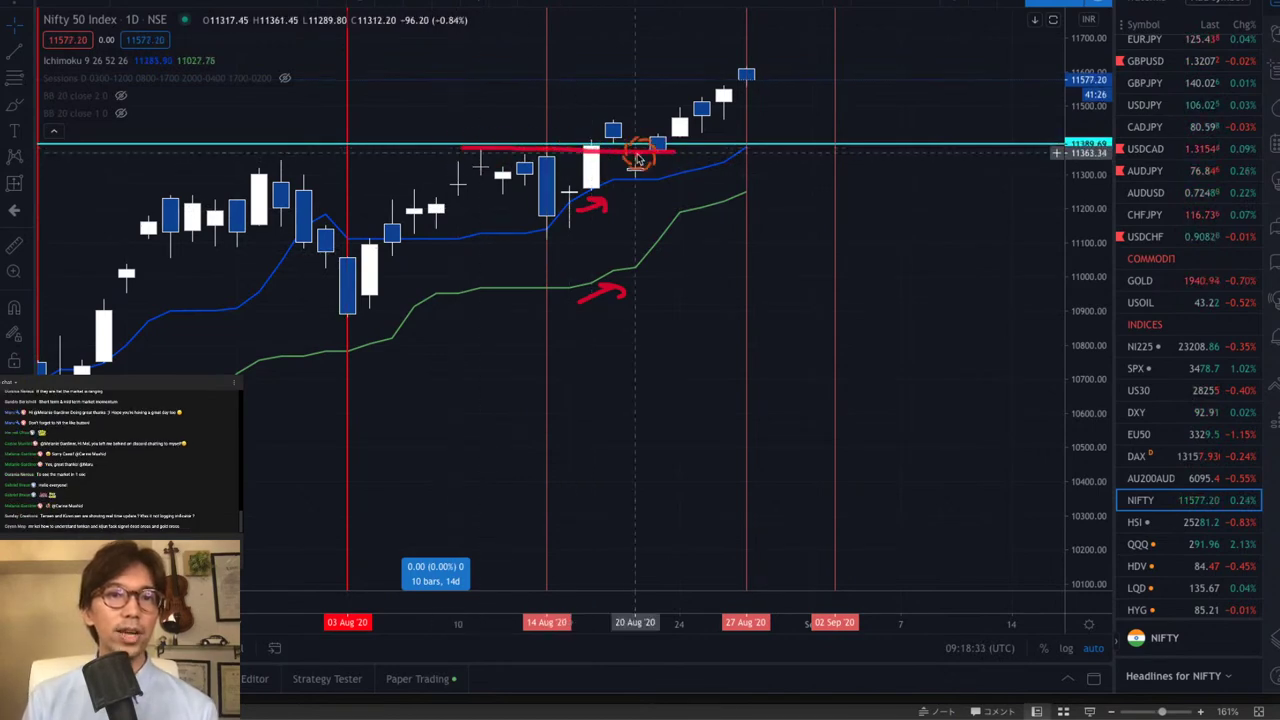
- Draw a long rising arrow across the NIFTY candles that follow 18 August, and clear all marks
drag(588, 170, 690, 105)
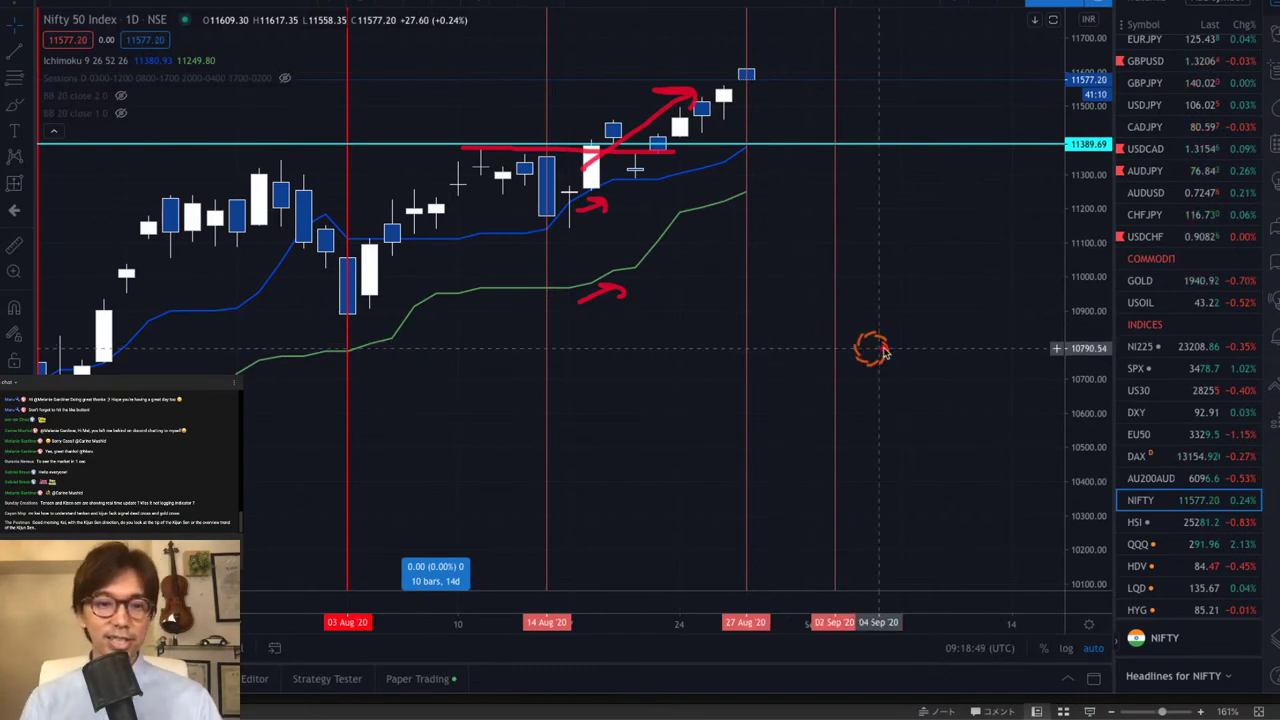
key(Escape)
- Open the HSI chart and mark the end of the blue line with a flat arrow and the green line with a falling arrow
click(1150, 523)
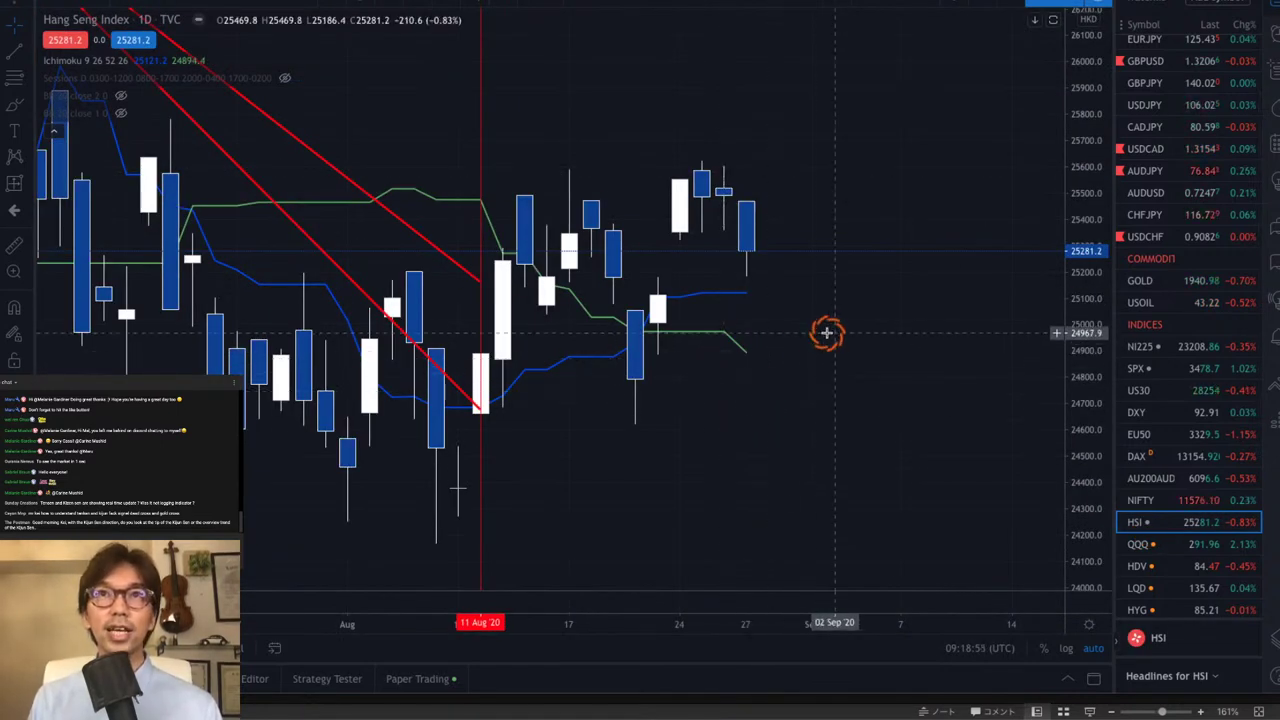
drag(688, 266, 765, 272)
mouse_move(745, 318)
mouse_down()
mouse_move(765, 337)
mouse_move(773, 322)
mouse_up()
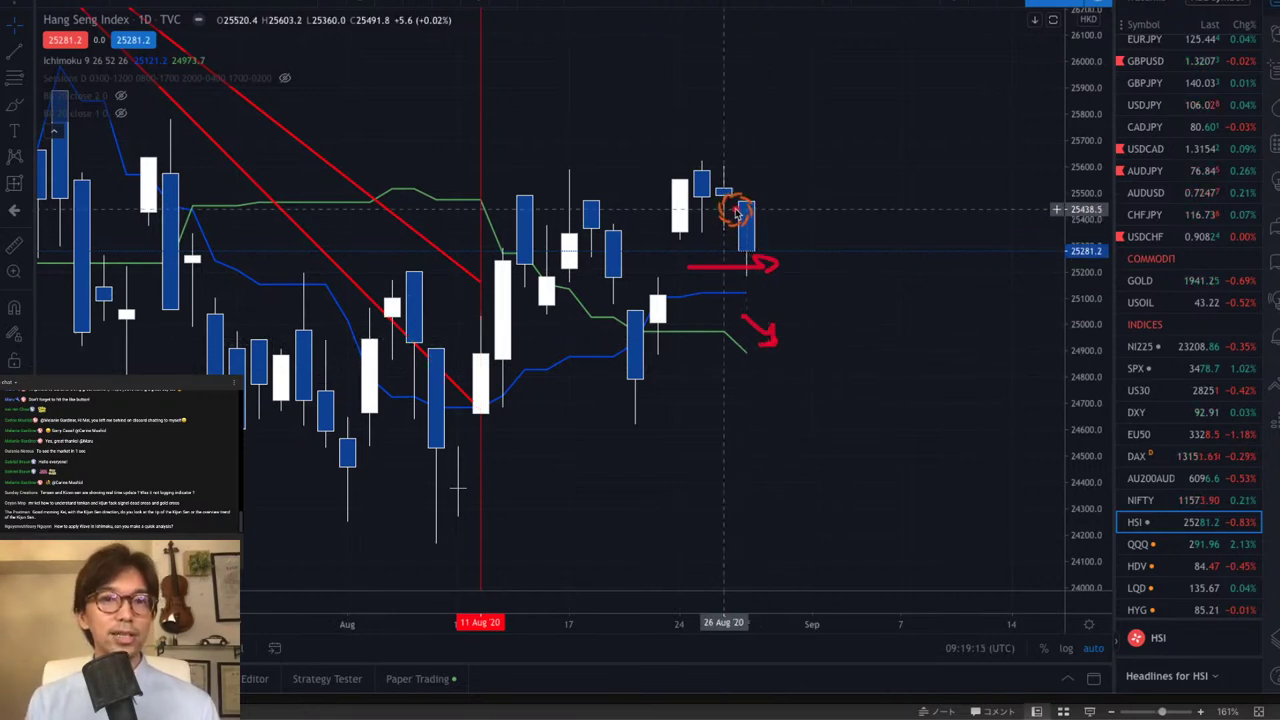
- Sketch a falling arrow, a sideways zigzag and a flat-then-falling curve from the latest HSI candles
mouse_move(737, 206)
mouse_down()
mouse_move(877, 349)
mouse_move(866, 360)
mouse_up()
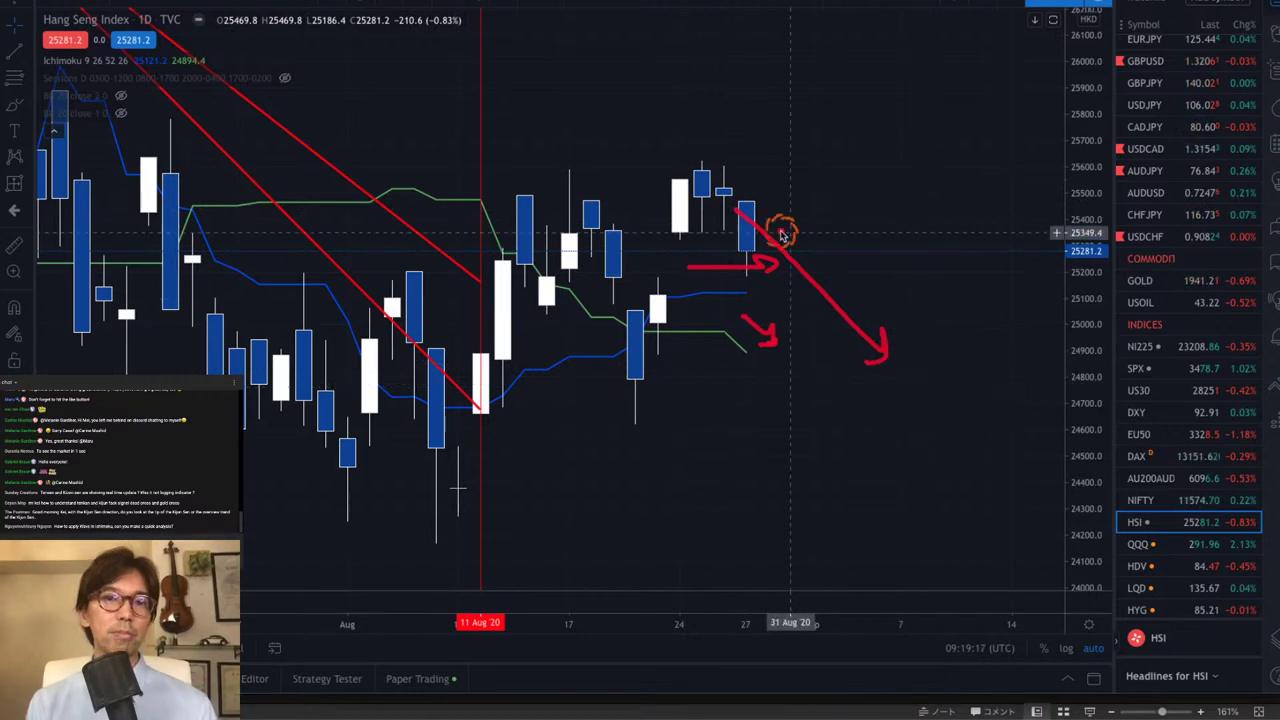
mouse_move(738, 208)
mouse_down()
mouse_move(755, 230)
mouse_move(876, 235)
mouse_up()
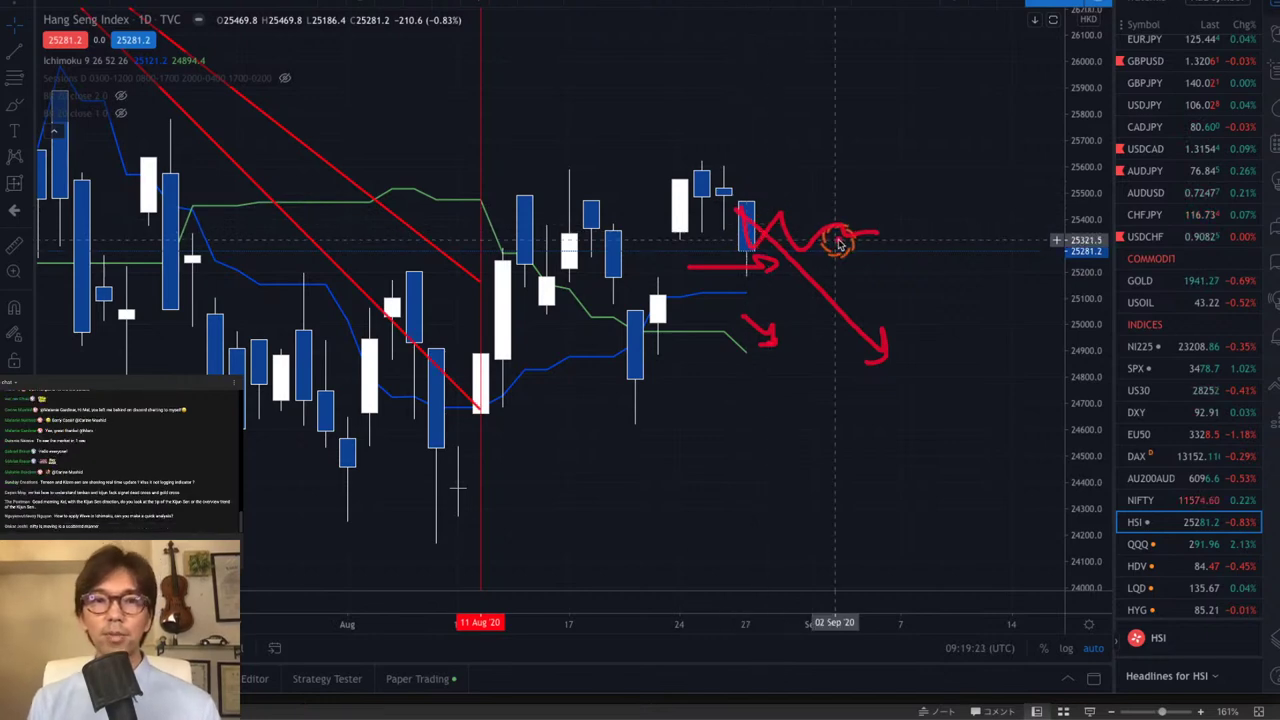
mouse_move(703, 232)
mouse_down()
mouse_move(857, 229)
mouse_move(1011, 374)
mouse_up()
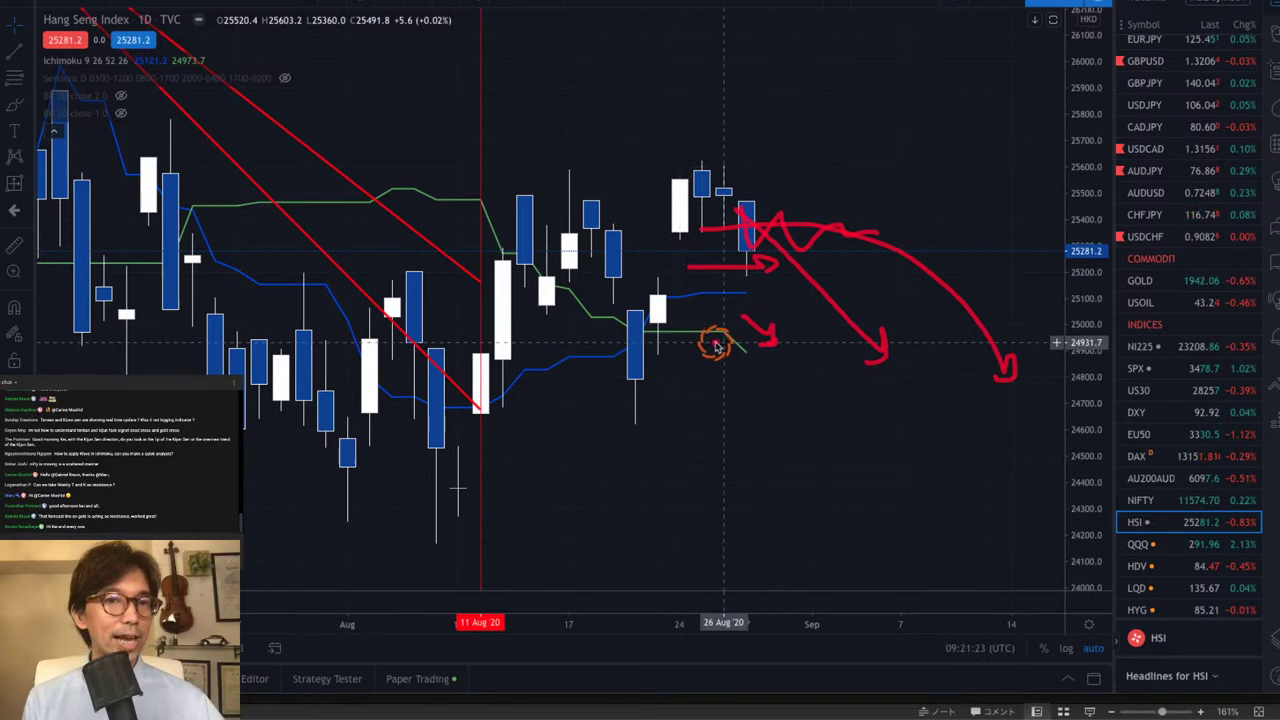
- Circle the flat part of the green HSI line and bracket the 10 and 20 August lows and the two August swing highs
mouse_move(693, 344)
mouse_down()
mouse_move(648, 335)
mouse_move(694, 314)
mouse_move(700, 342)
mouse_move(685, 346)
mouse_up()
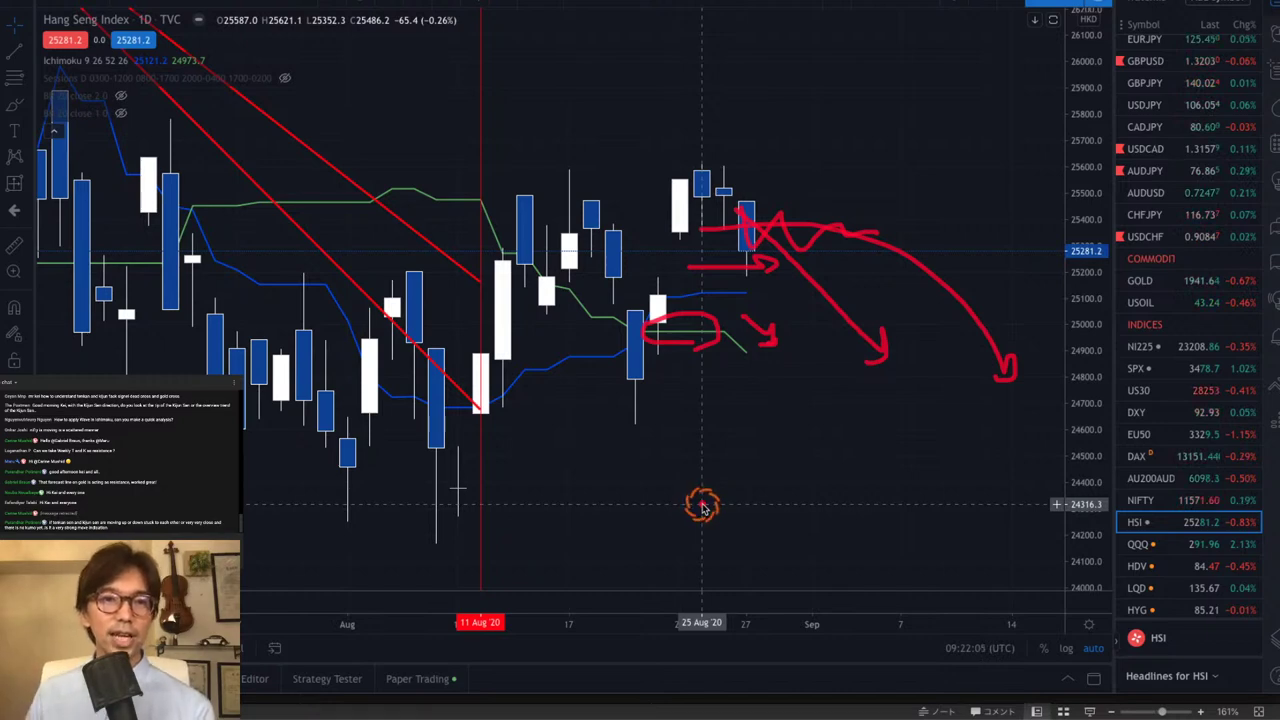
mouse_move(471, 514)
mouse_down()
mouse_move(443, 523)
mouse_move(476, 523)
mouse_up()
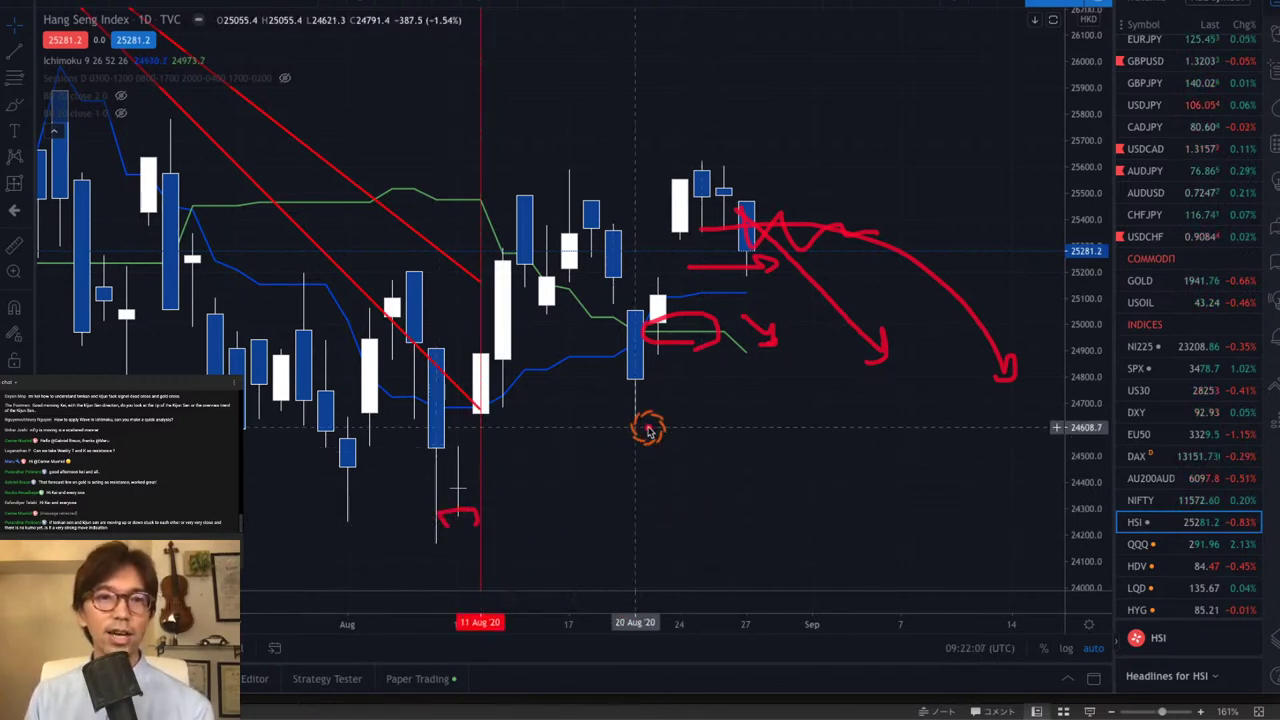
drag(648, 428, 692, 420)
mouse_move(598, 254)
mouse_down()
mouse_move(569, 200)
mouse_move(598, 215)
mouse_move(749, 168)
mouse_up()
- Trace the HSI swings from early August up to a rising arrow, underline the first two lows, and clear all marks
mouse_move(459, 478)
mouse_down()
mouse_move(540, 220)
mouse_move(629, 380)
mouse_move(680, 176)
mouse_move(748, 238)
mouse_move(849, 114)
mouse_move(848, 140)
mouse_up()
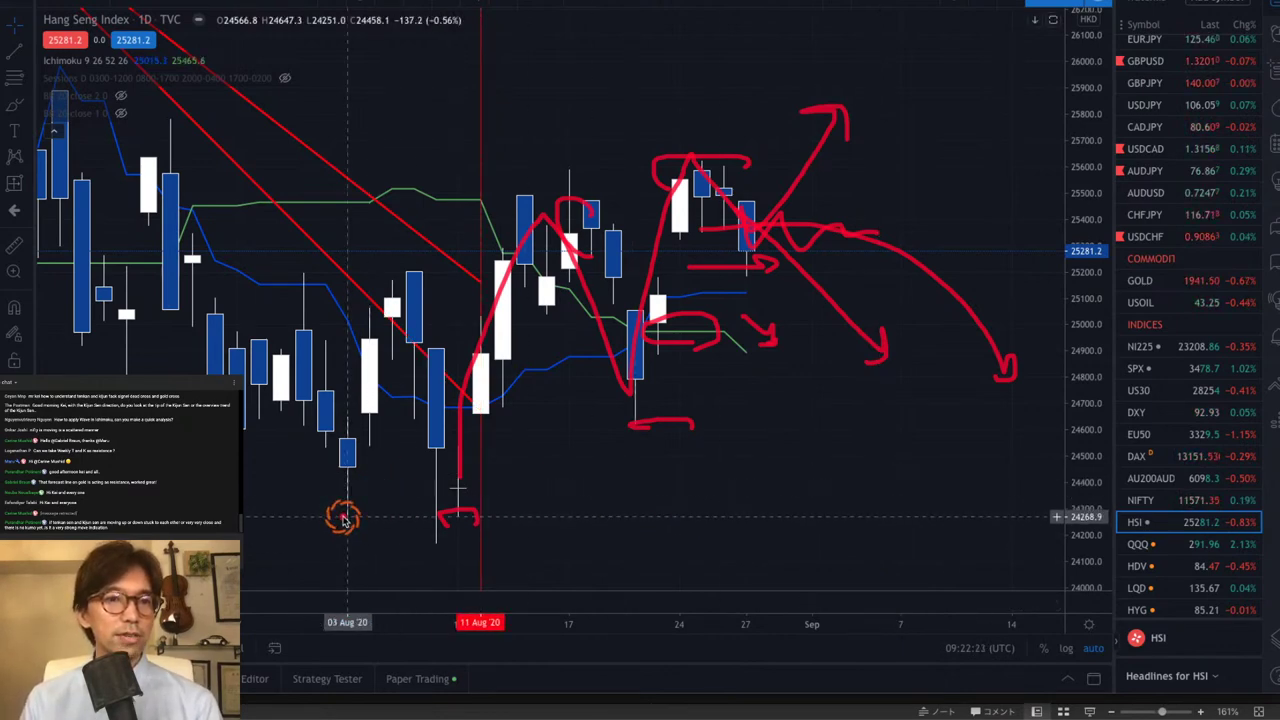
mouse_move(342, 518)
mouse_down()
mouse_move(413, 292)
mouse_move(463, 505)
mouse_up()
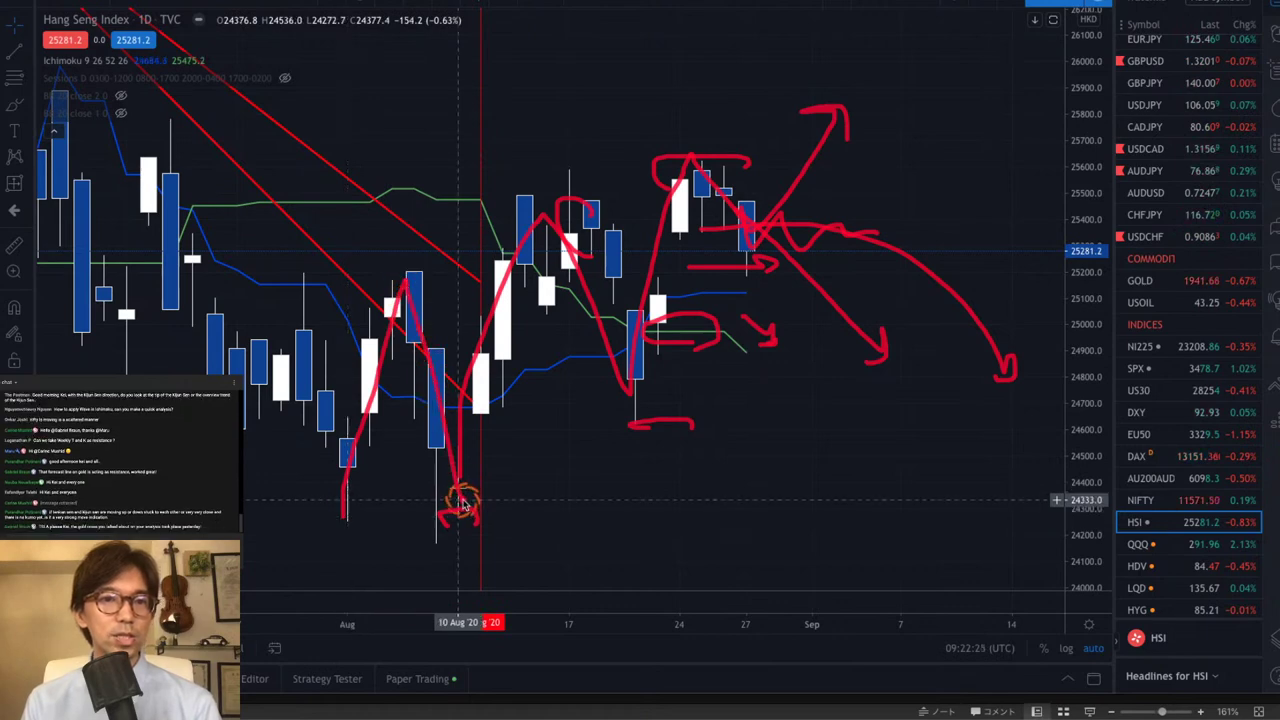
drag(330, 515, 478, 495)
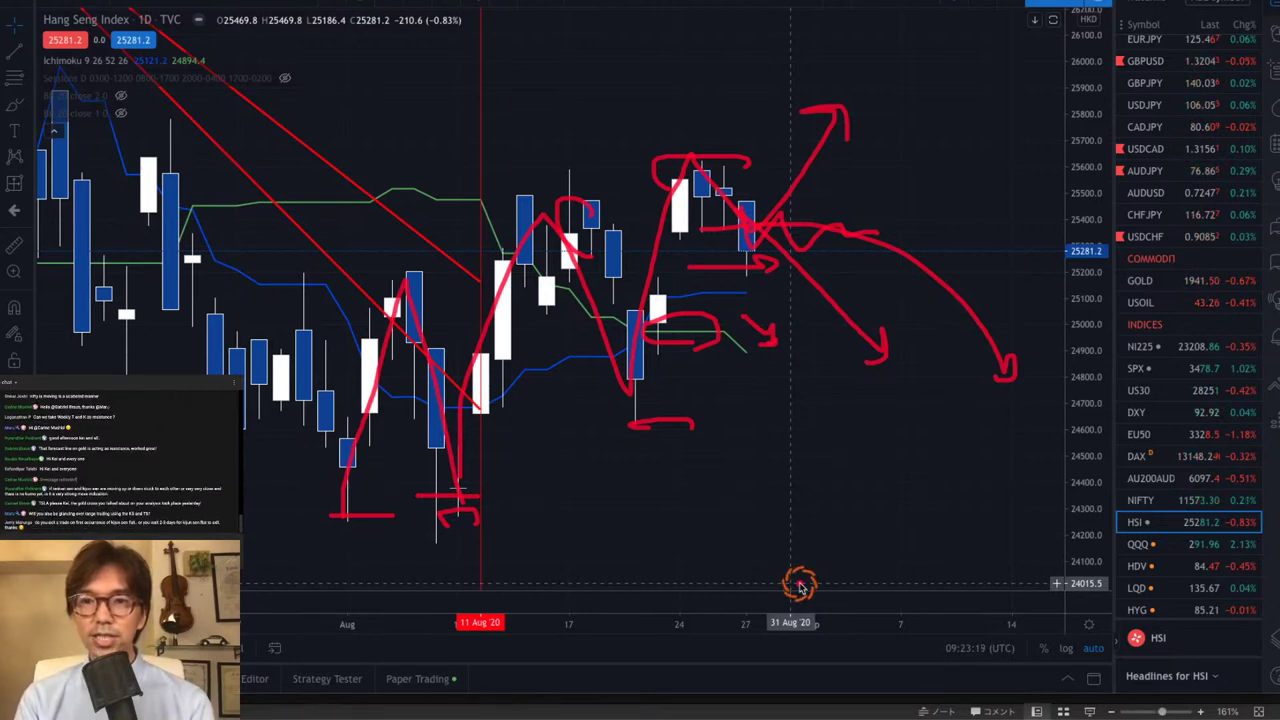
key(Escape)
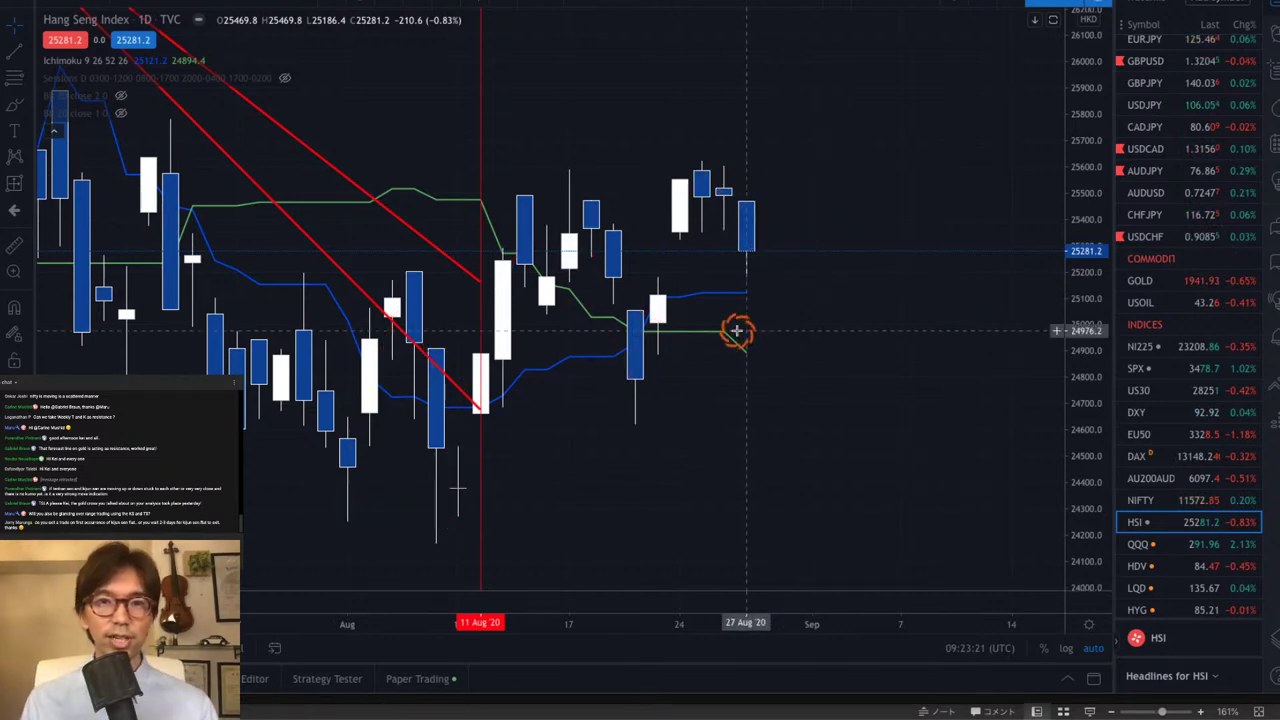
- Open the GOLD chart and draw two arrows pointing at candles near the lower yellow trendline and a falling arrow from the latest candle
click(1141, 280)
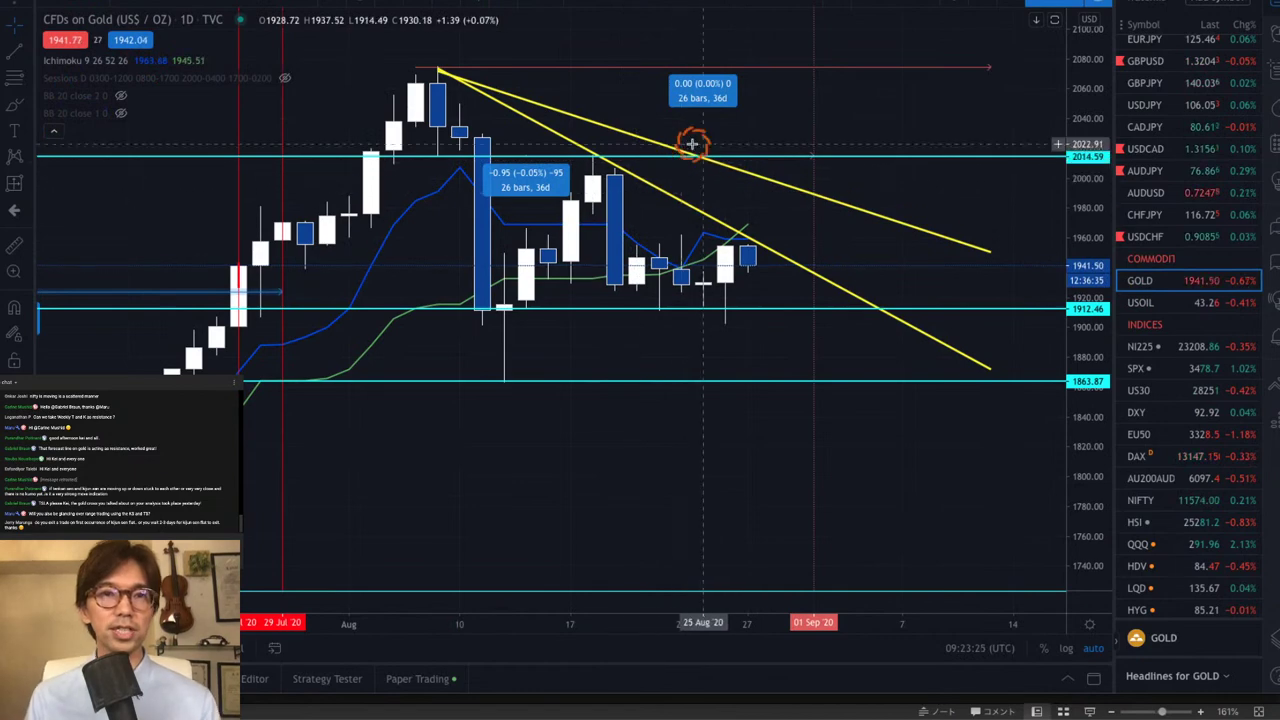
mouse_move(780, 68)
mouse_down()
mouse_move(674, 149)
mouse_move(612, 175)
mouse_move(658, 172)
mouse_up()
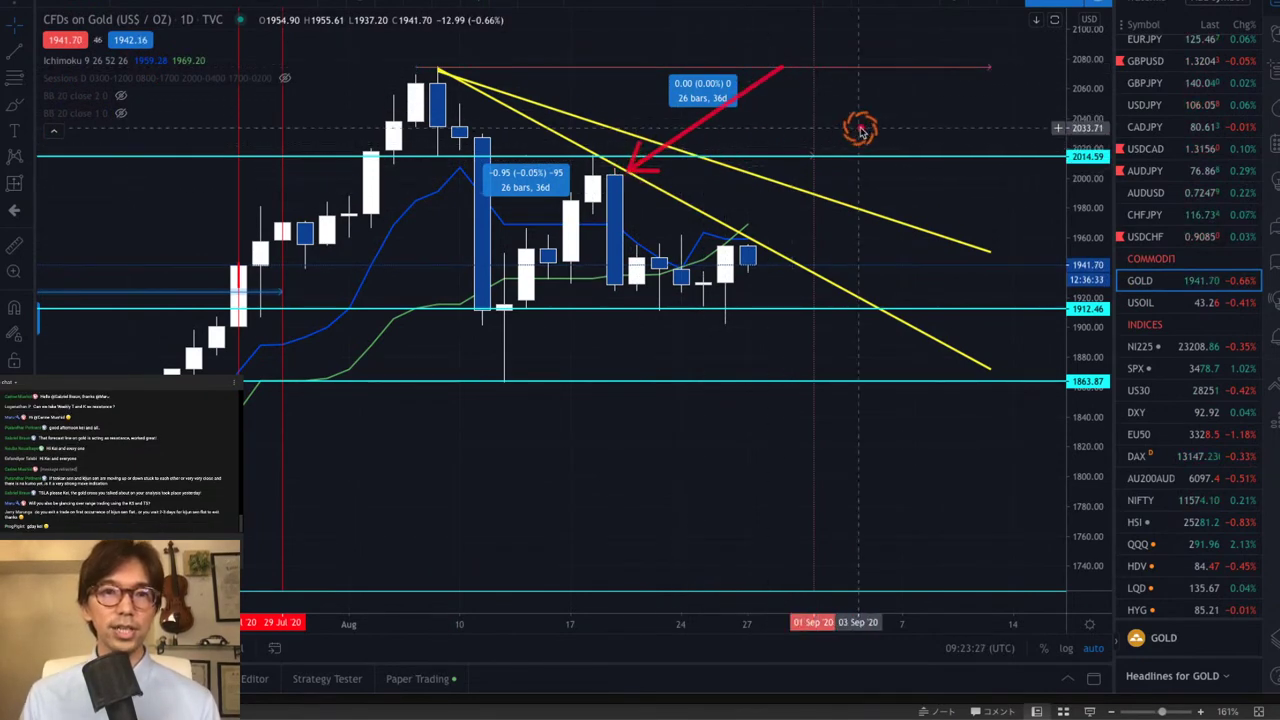
mouse_move(886, 130)
mouse_down()
mouse_move(766, 232)
mouse_move(792, 240)
mouse_up()
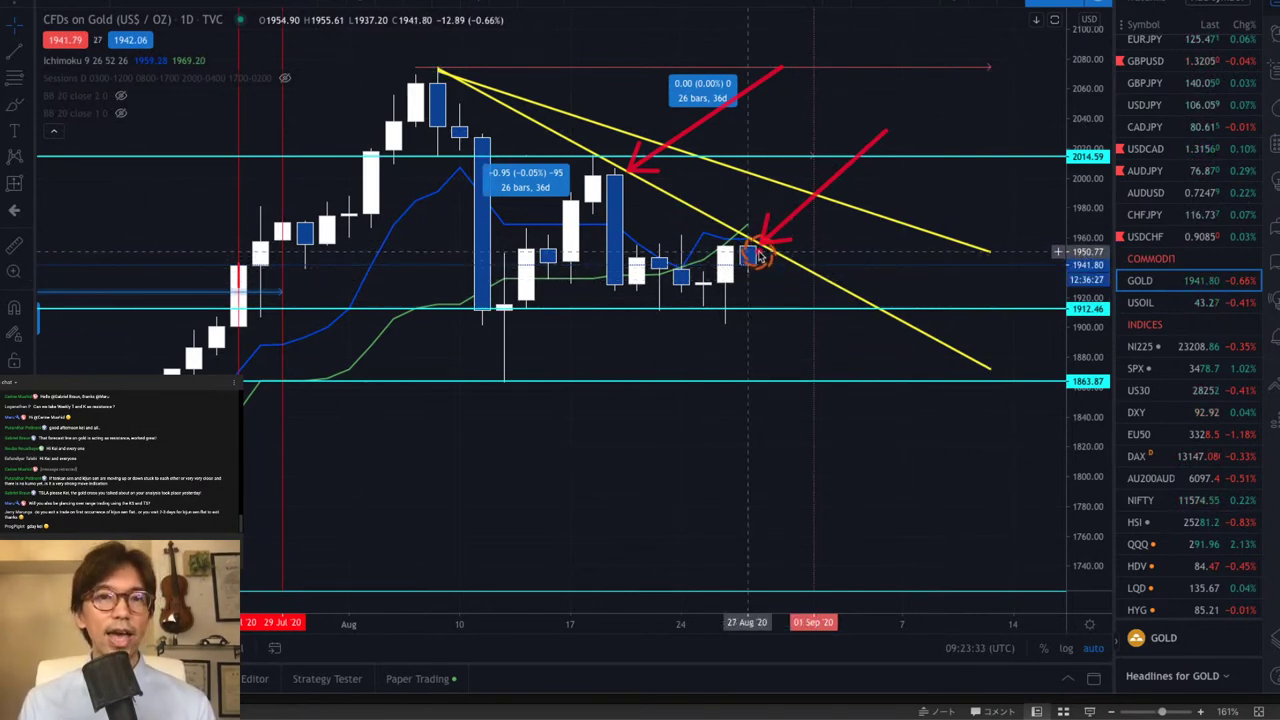
drag(758, 255, 809, 357)
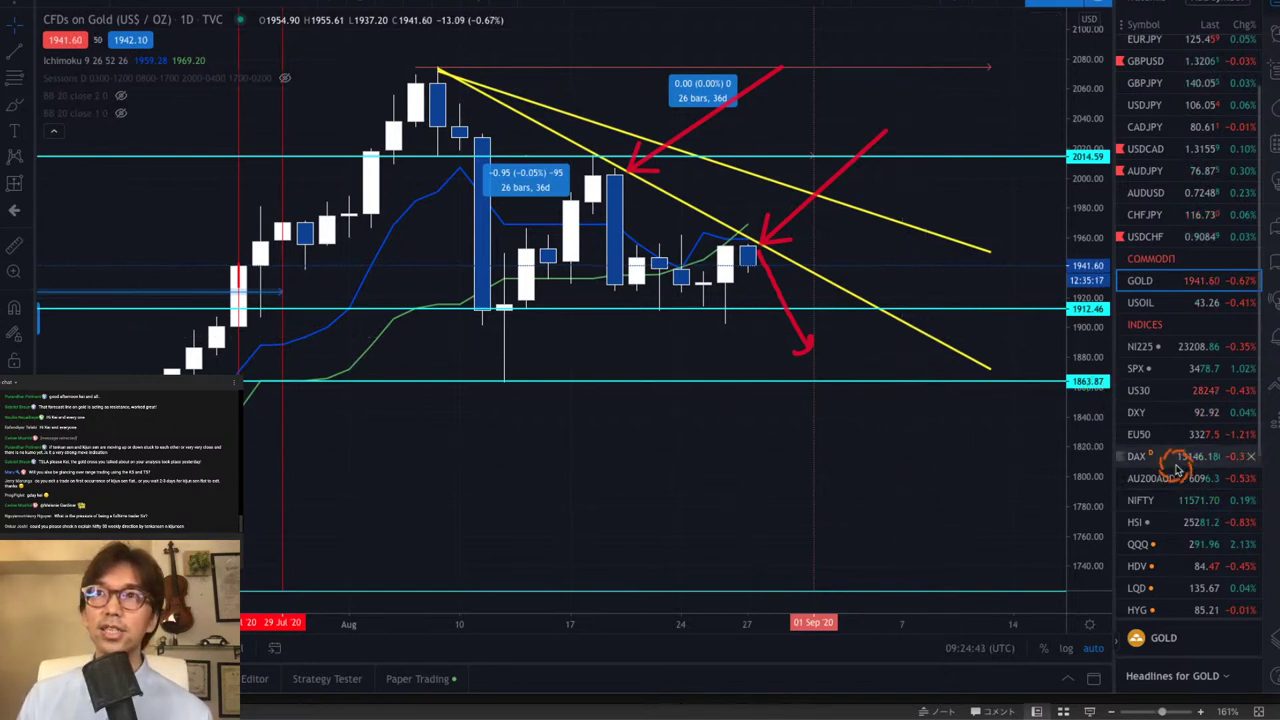
- Open the TSLA chart and clear the arrows left over from the gold chart
scroll(1175, 467, down, 5)
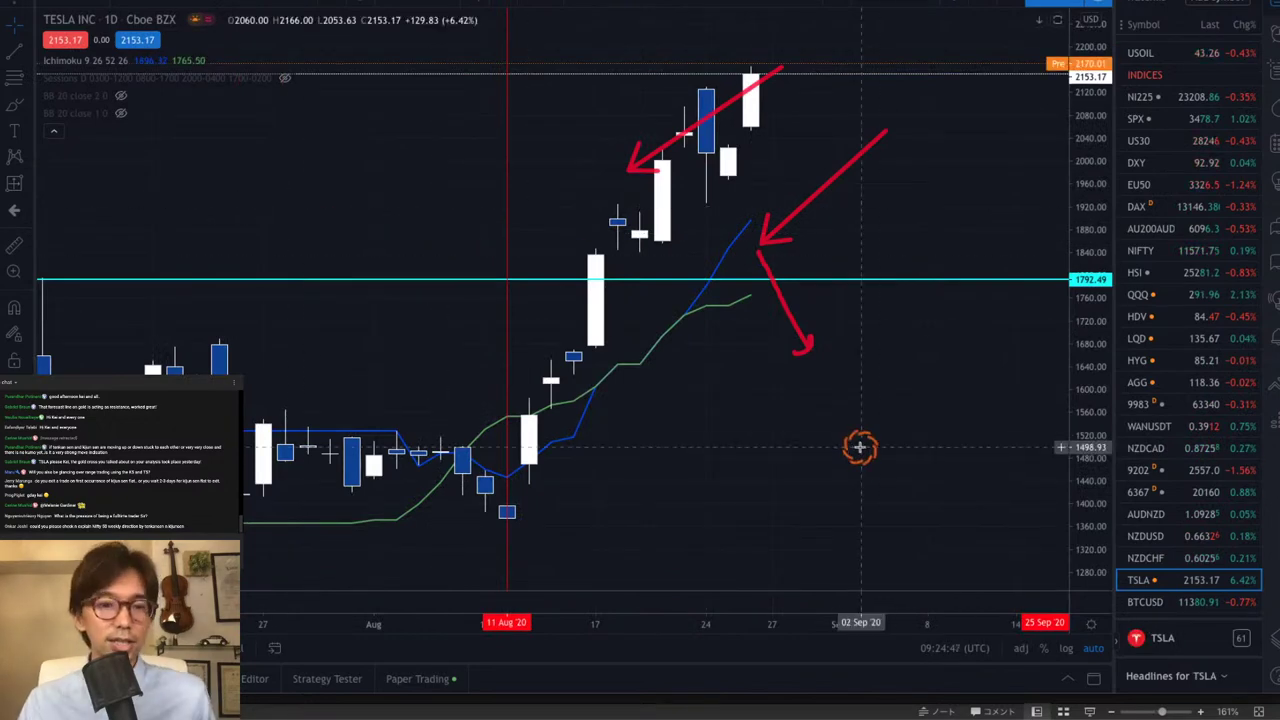
key(e)
key(Escape)
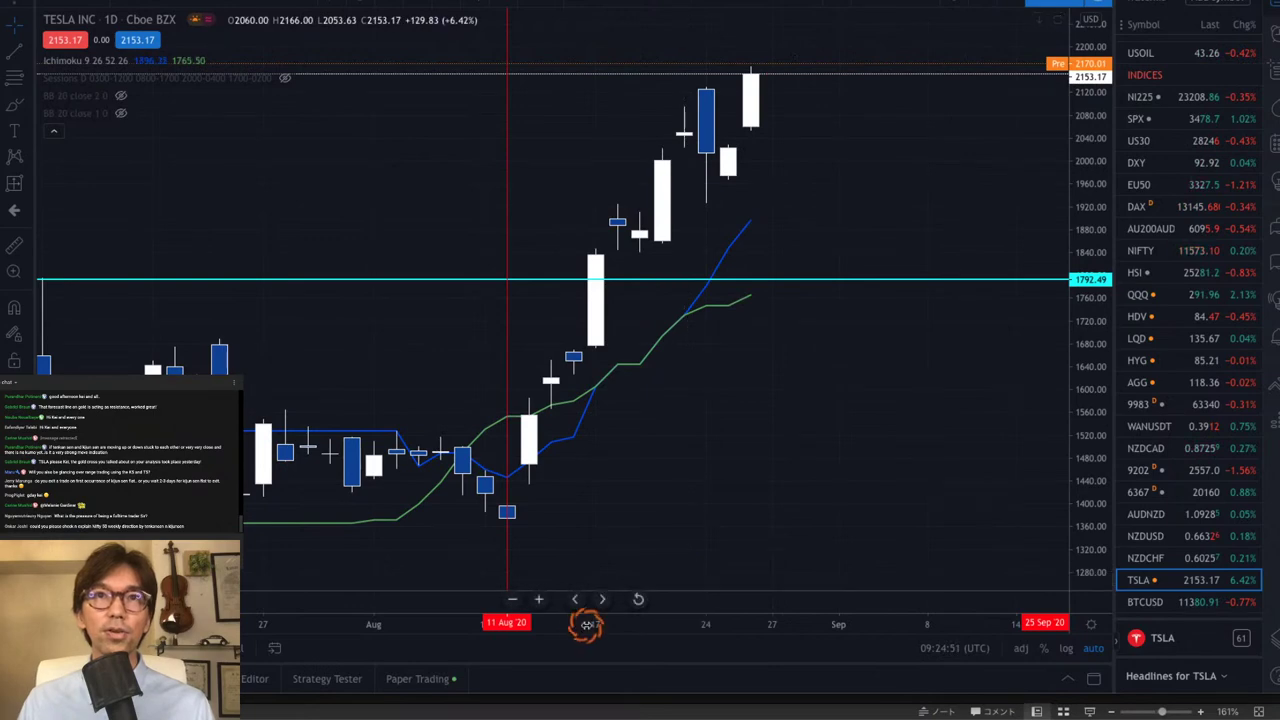
- Draw arrows pointing to TSLA prices at the vertical lines of 18 March, 1 May, 15 June, 24 June and 11 August
drag(567, 623, 914, 609)
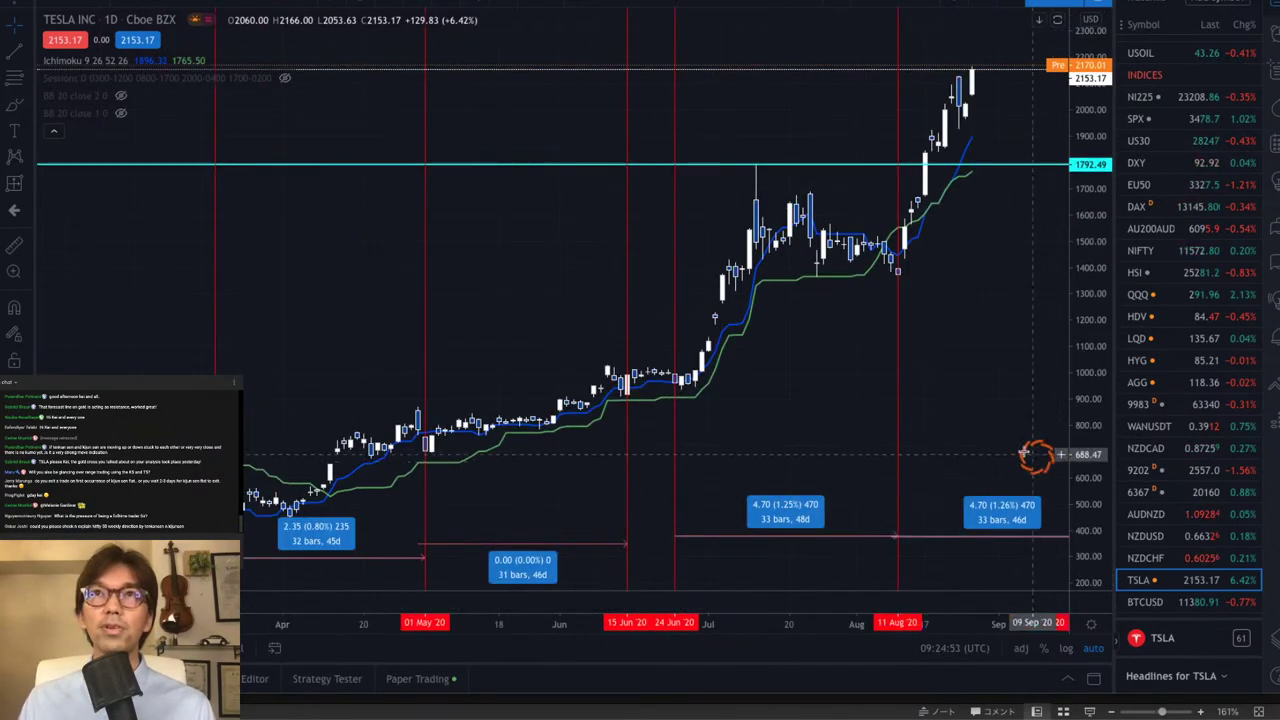
scroll(809, 433, down, 3)
drag(809, 433, 783, 434)
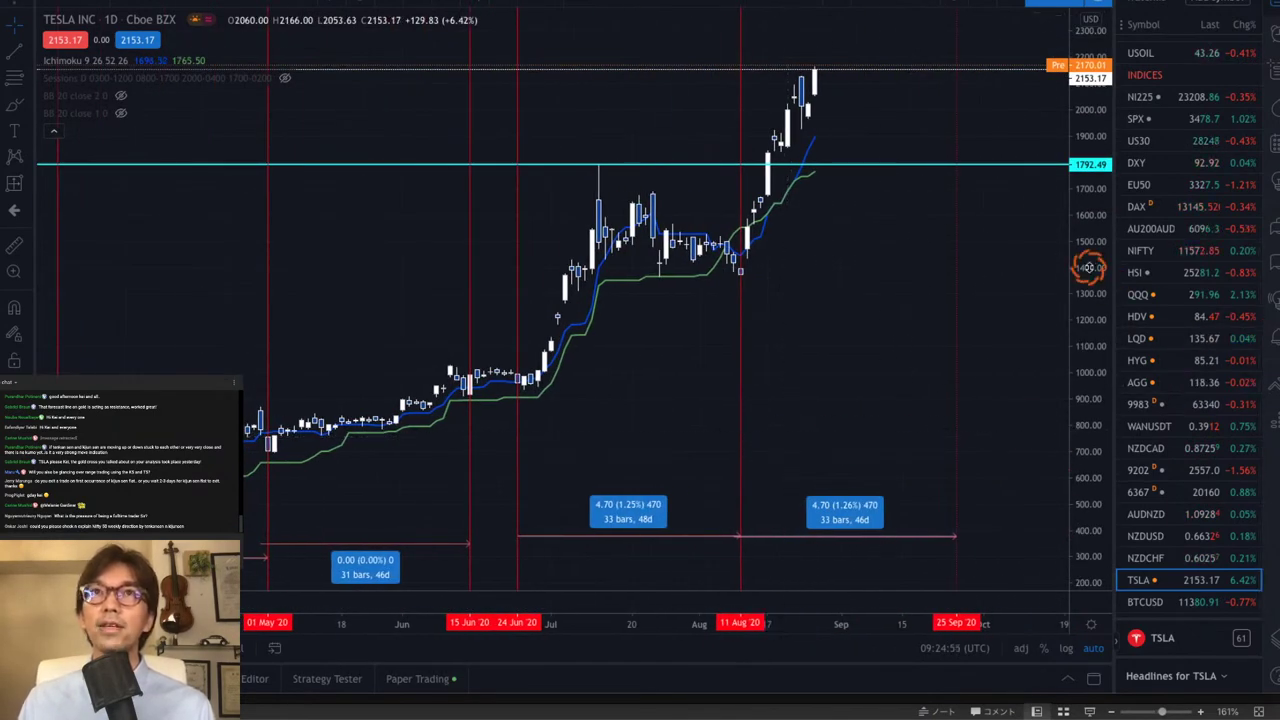
drag(1080, 214, 1092, 345)
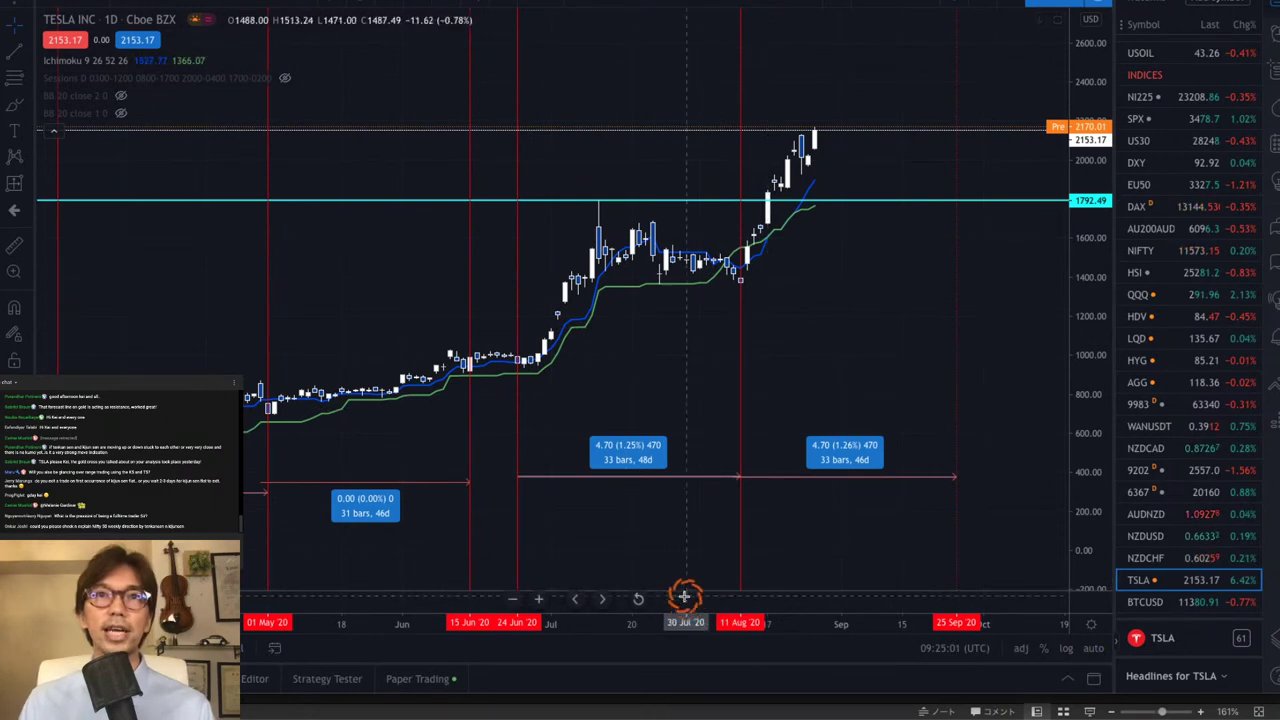
drag(645, 624, 772, 628)
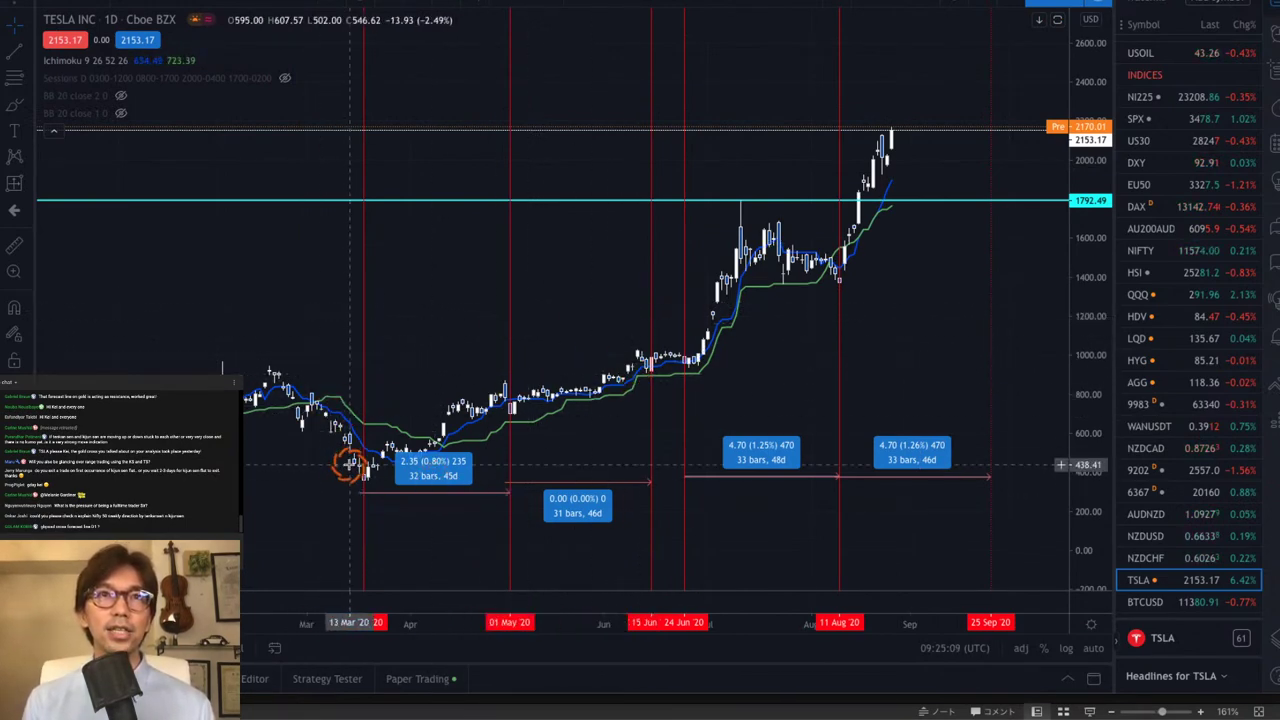
drag(215, 622, 360, 493)
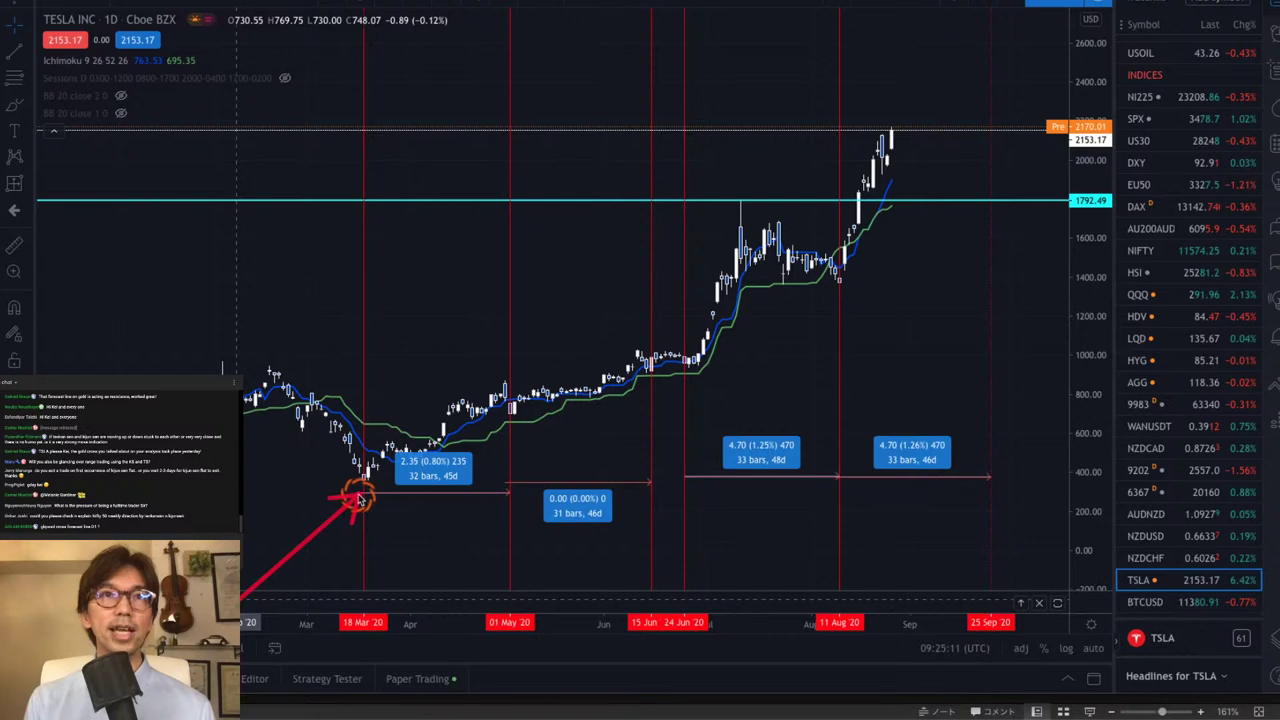
drag(413, 570, 508, 428)
drag(546, 518, 648, 382)
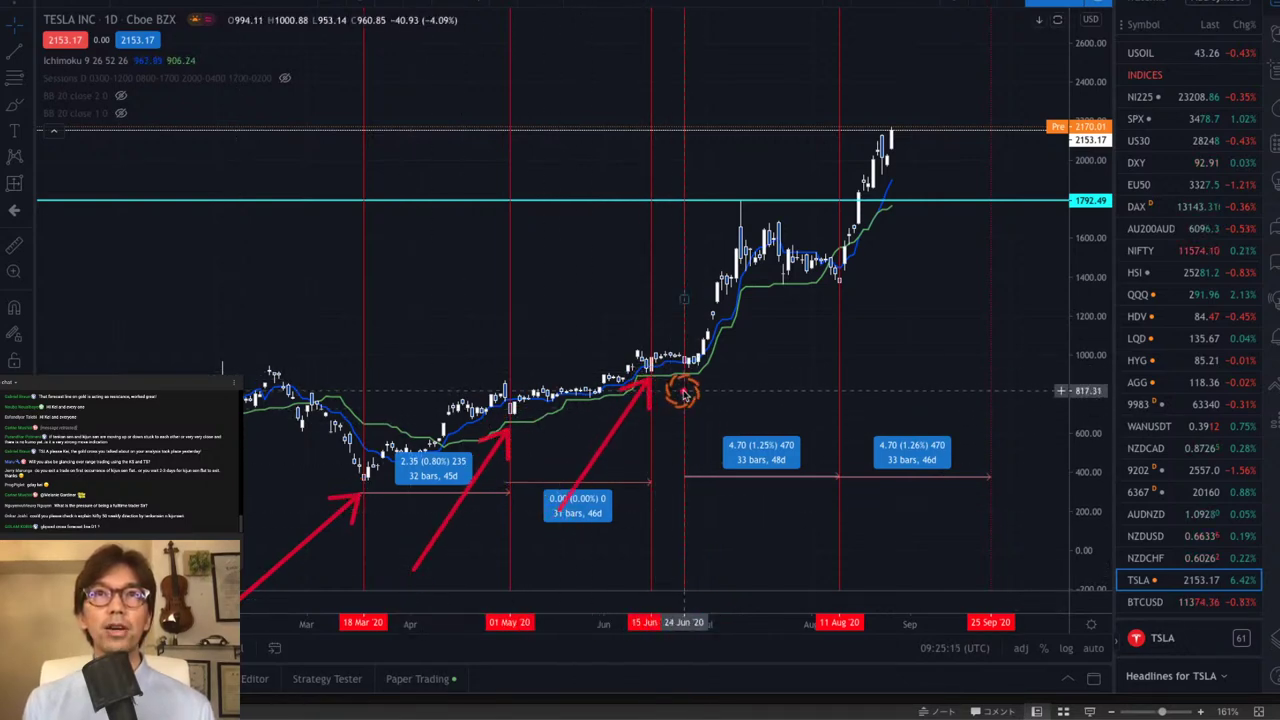
drag(668, 513, 684, 383)
drag(962, 525, 843, 290)
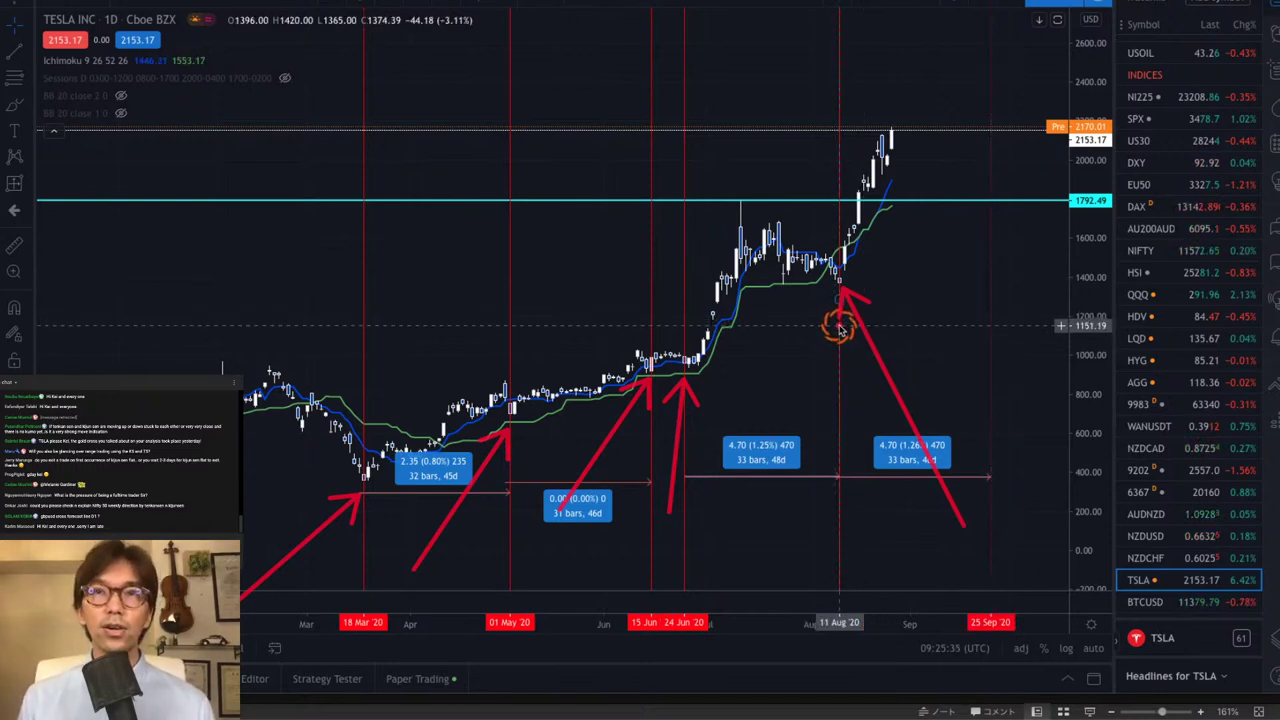
- Sketch a TSLA path rising from 11 August, dipping at 25 September and rising again, circle the latest Ichimoku lines, and clear all marks
mouse_move(843, 272)
mouse_down()
mouse_move(871, 138)
mouse_move(918, 107)
mouse_move(950, 106)
mouse_move(988, 153)
mouse_move(1014, 78)
mouse_move(1042, 45)
mouse_move(1060, 57)
mouse_up()
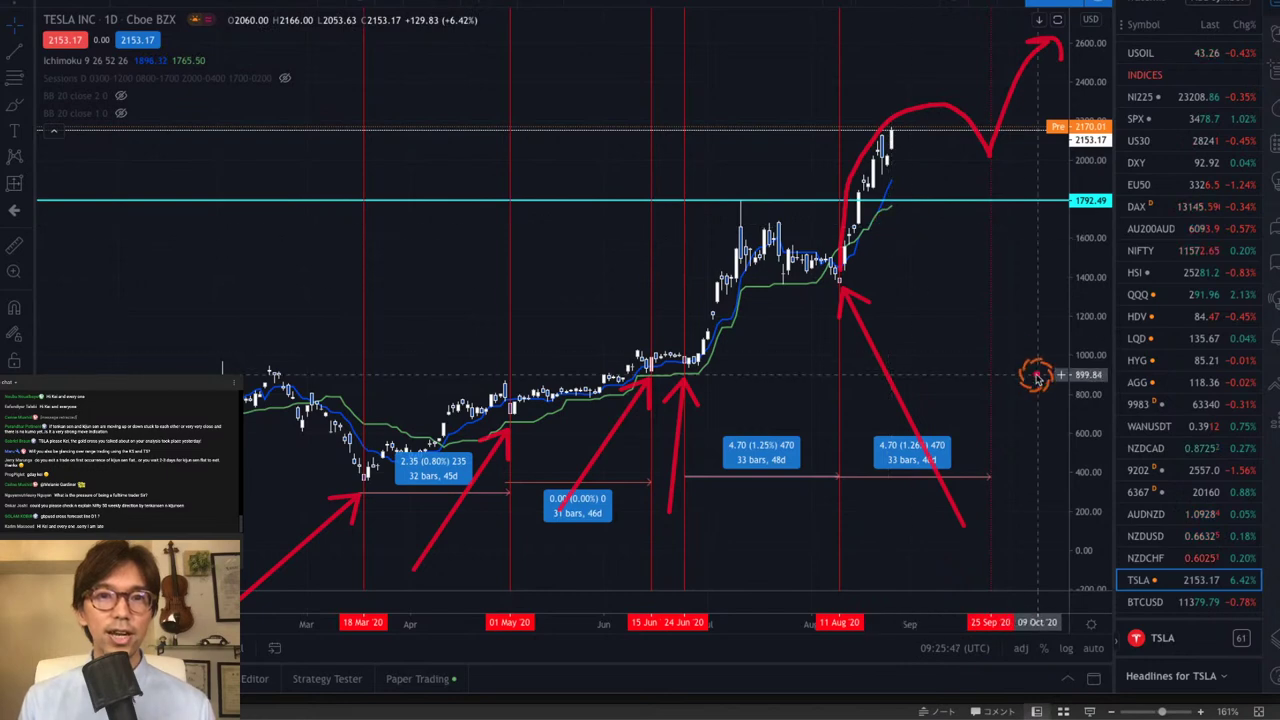
mouse_move(903, 243)
mouse_down()
mouse_move(844, 194)
mouse_move(908, 171)
mouse_move(908, 229)
mouse_move(837, 200)
mouse_move(882, 178)
mouse_move(908, 206)
mouse_up()
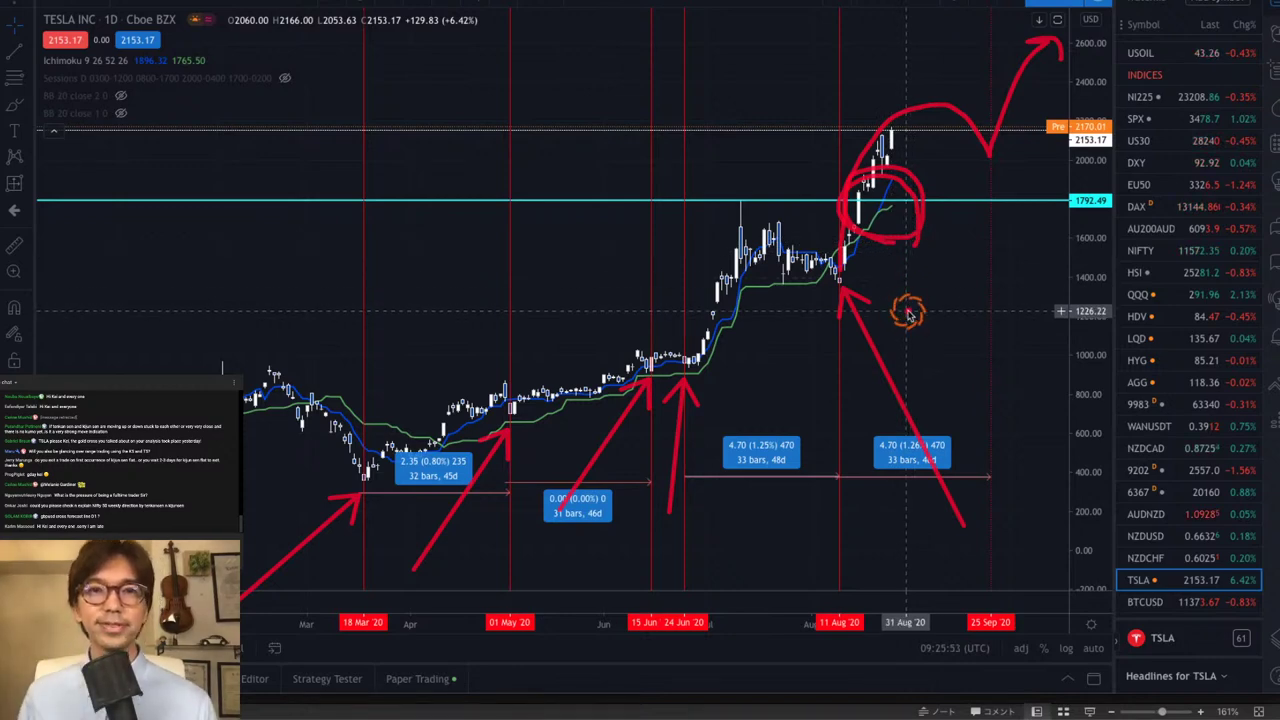
key(Escape)
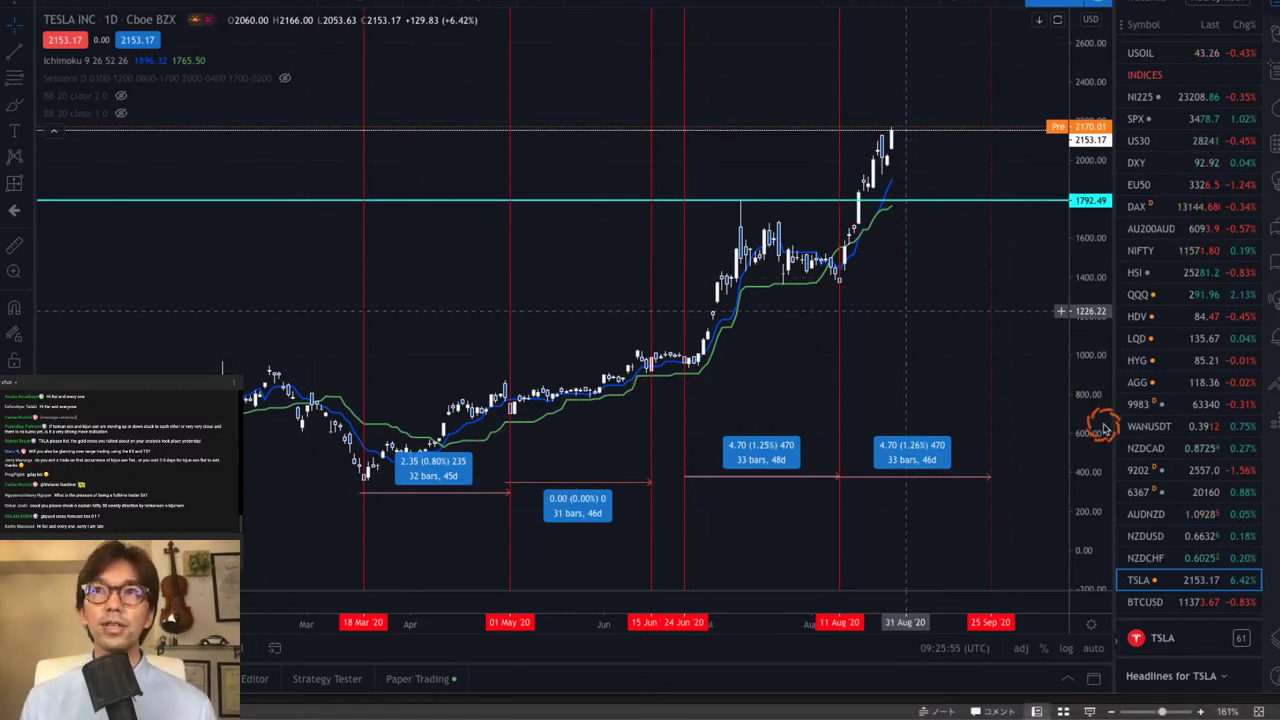
- Draw rising arrows along the recent green and blue TSLA lines, circle the green line around 20 August, and extend a rising arrow to the latest candle
drag(1108, 315, 1112, 145)
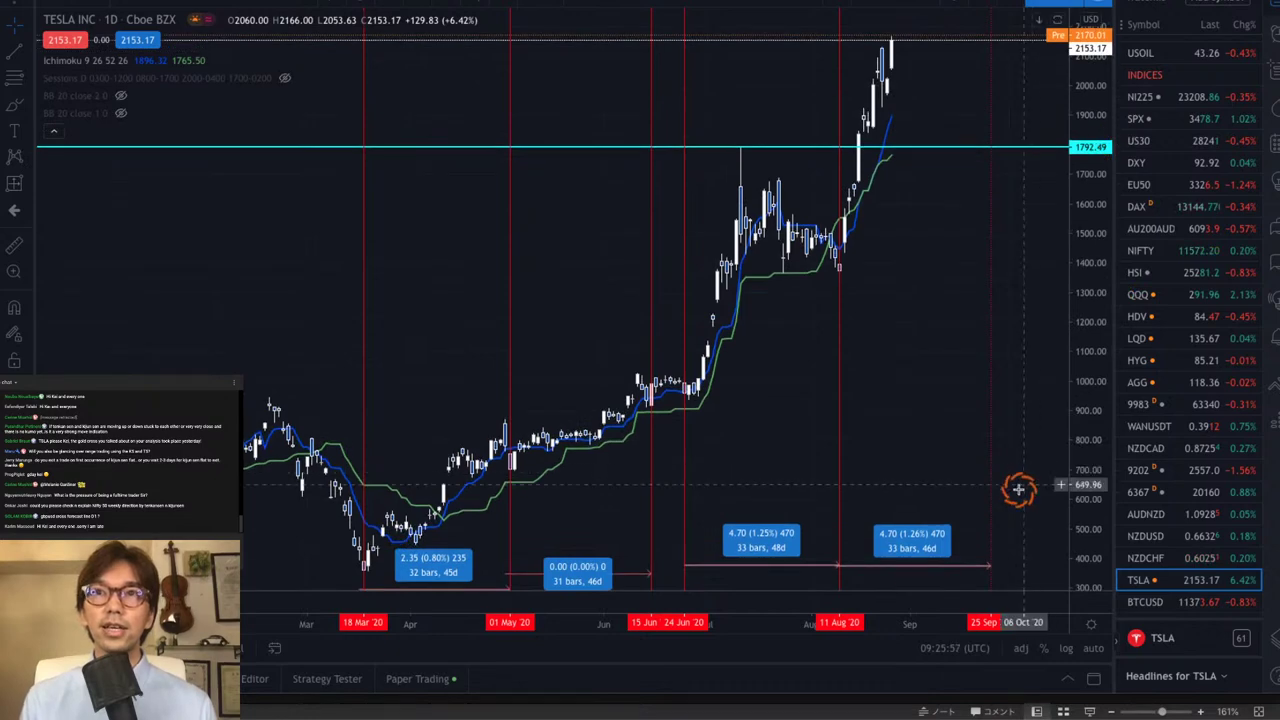
drag(923, 622, 669, 608)
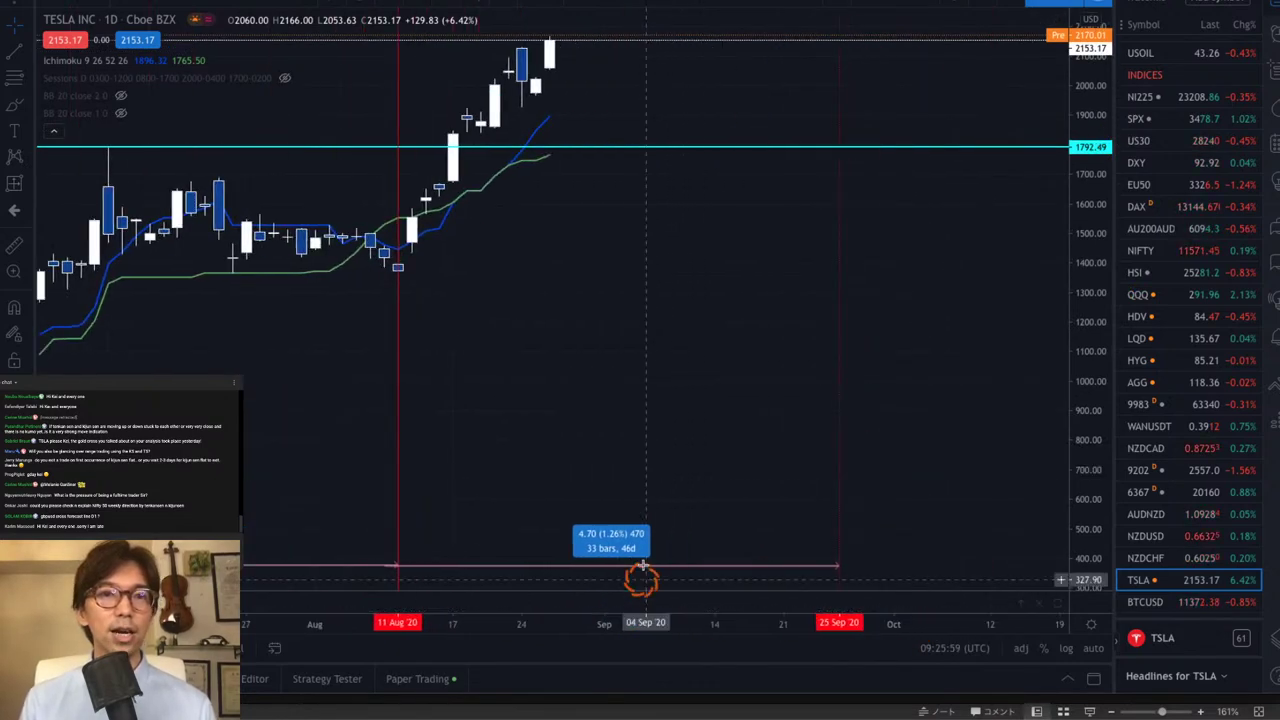
drag(646, 317, 851, 474)
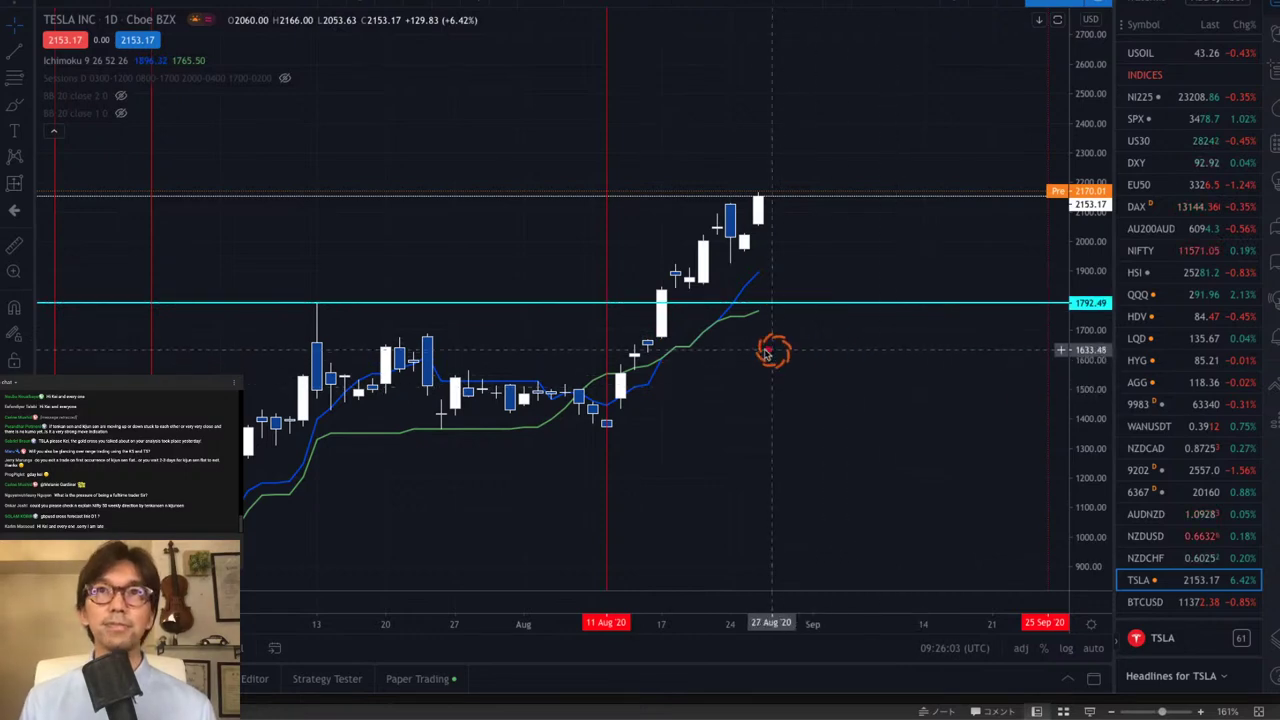
mouse_move(737, 348)
mouse_down()
mouse_move(788, 316)
mouse_move(805, 322)
mouse_up()
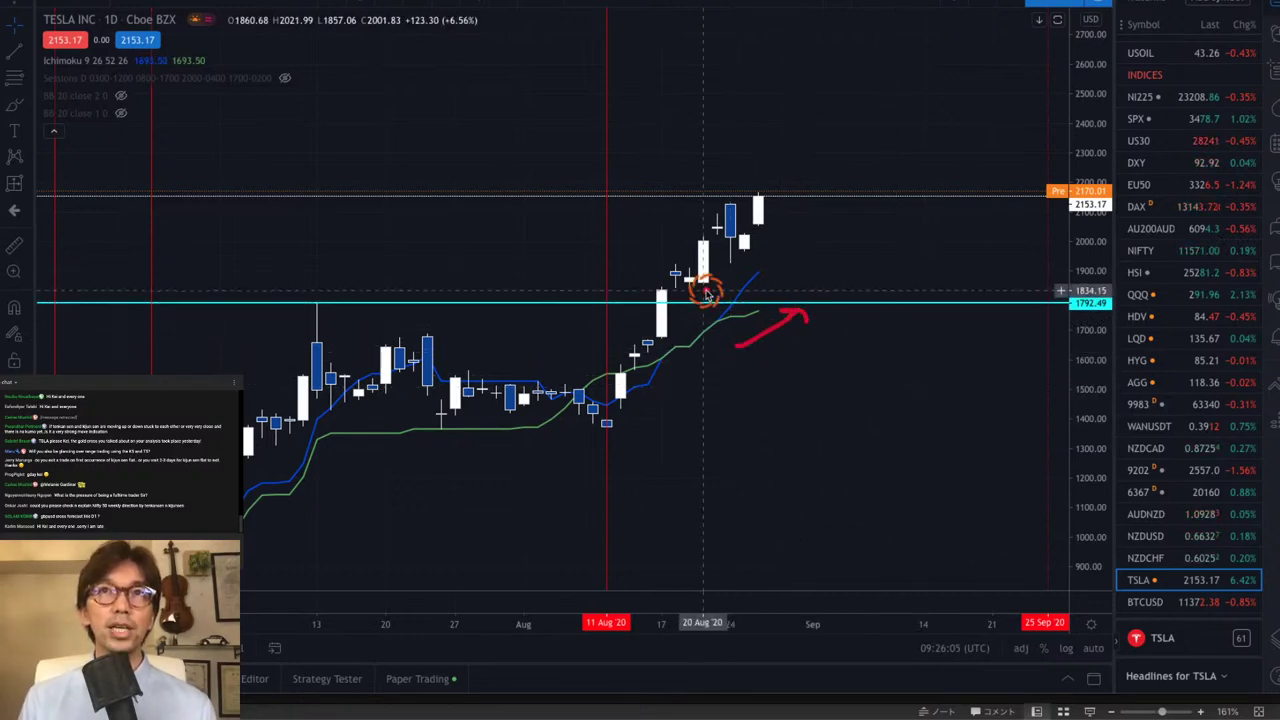
mouse_move(702, 293)
mouse_down()
mouse_move(728, 265)
mouse_move(732, 283)
mouse_up()
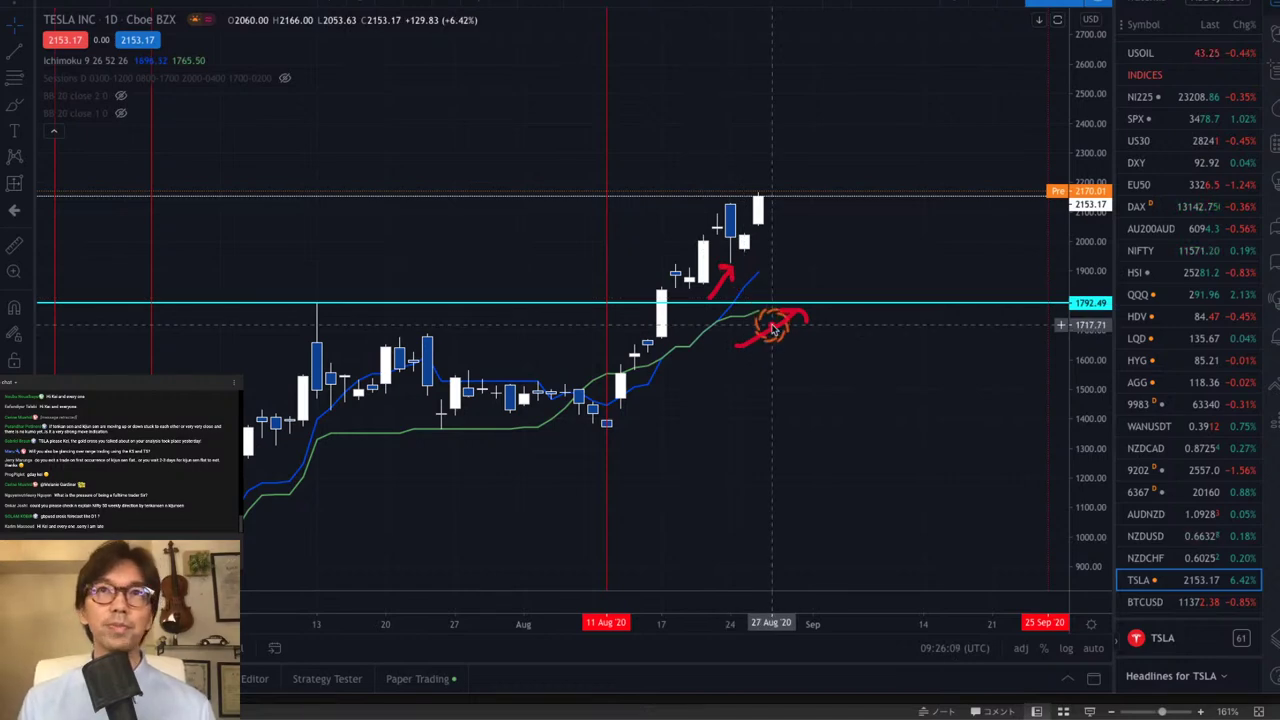
mouse_move(706, 353)
mouse_down()
mouse_move(680, 343)
mouse_move(712, 313)
mouse_move(730, 348)
mouse_move(713, 368)
mouse_up()
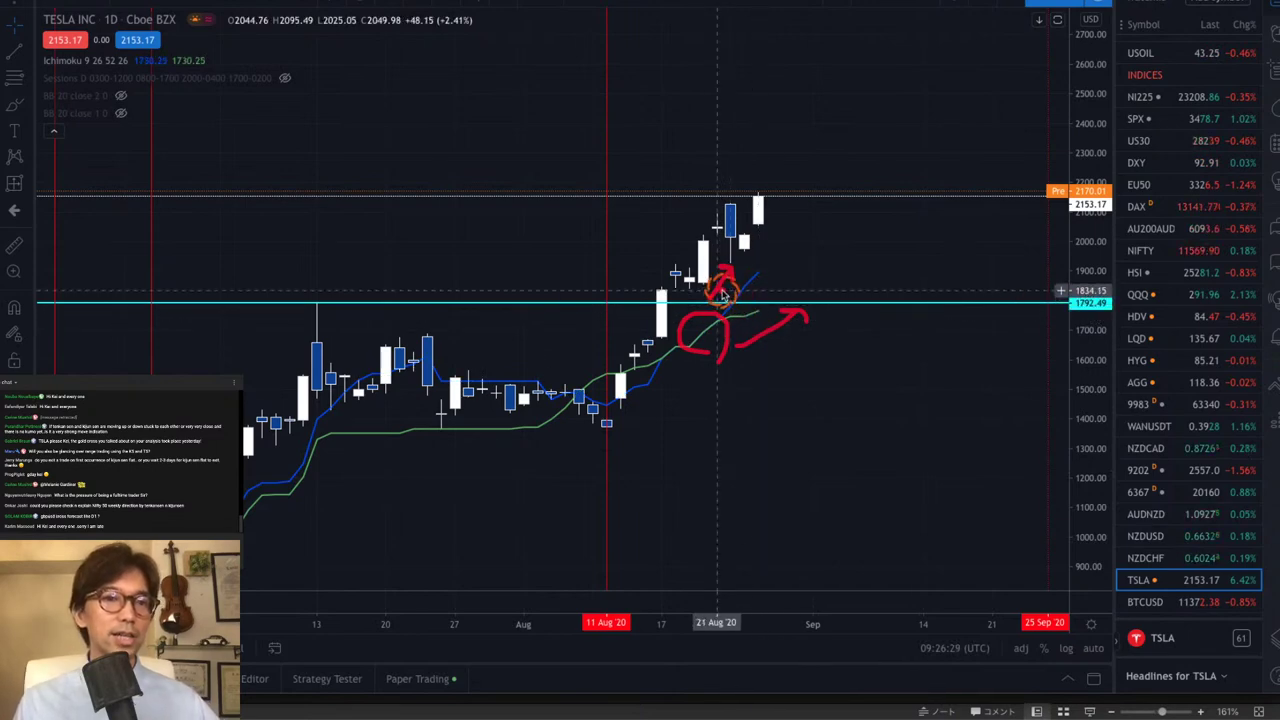
mouse_move(722, 290)
mouse_down()
mouse_move(762, 222)
mouse_move(766, 249)
mouse_up()
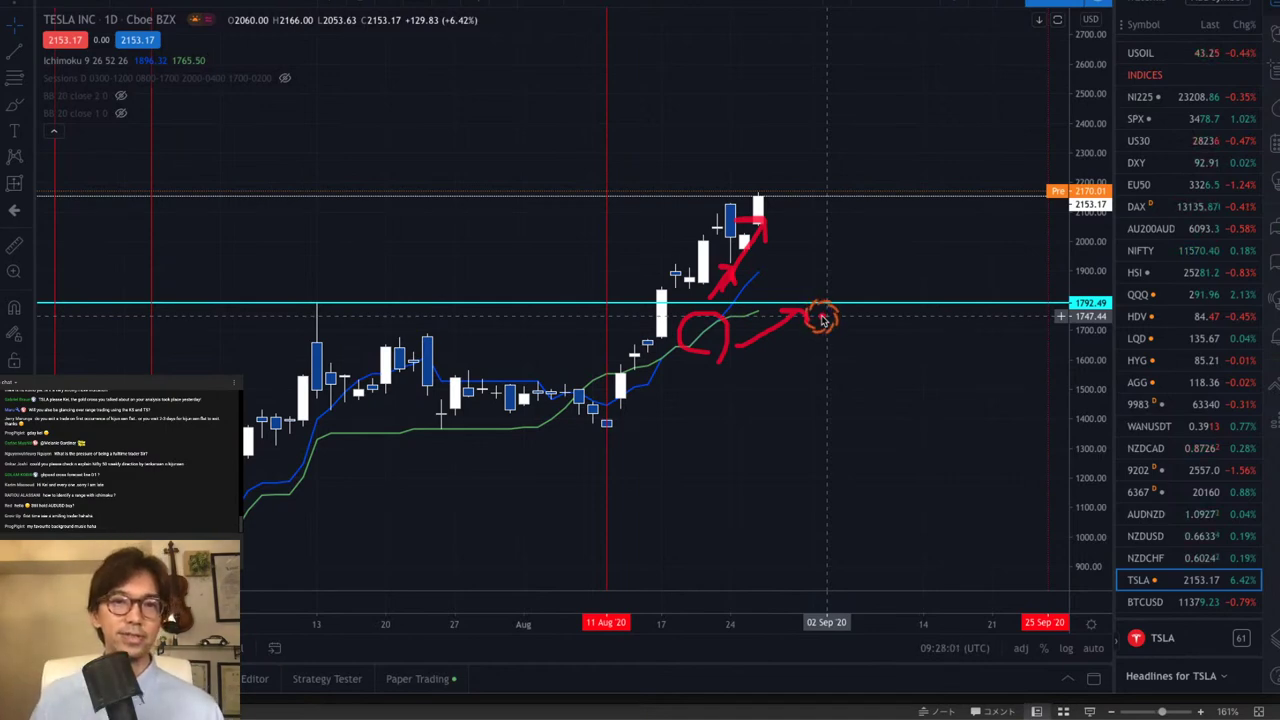
- Clear the old TSLA marks, write a B beside the latest candle, circle the Ichimoku lines below it, draw a rising price arrow, and clear again
key(Escape)
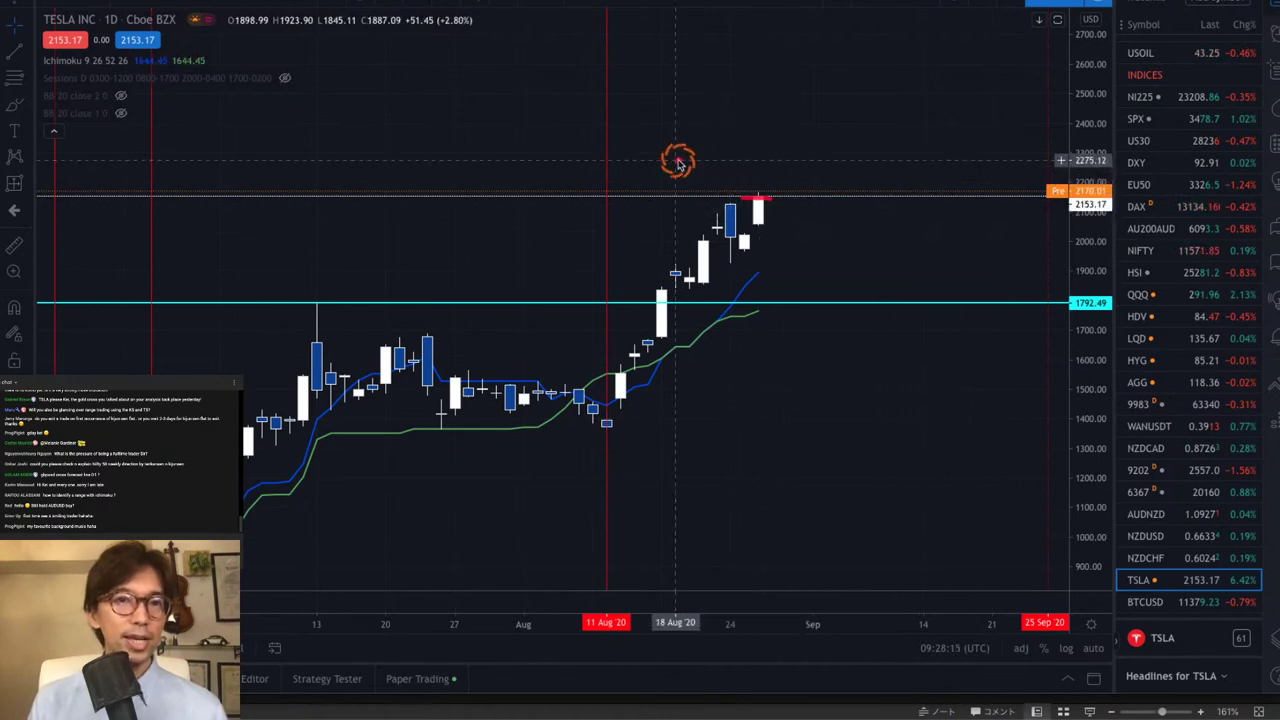
mouse_move(677, 163)
mouse_down()
mouse_move(677, 177)
mouse_move(674, 166)
mouse_move(703, 164)
mouse_move(684, 205)
mouse_move(677, 187)
mouse_up()
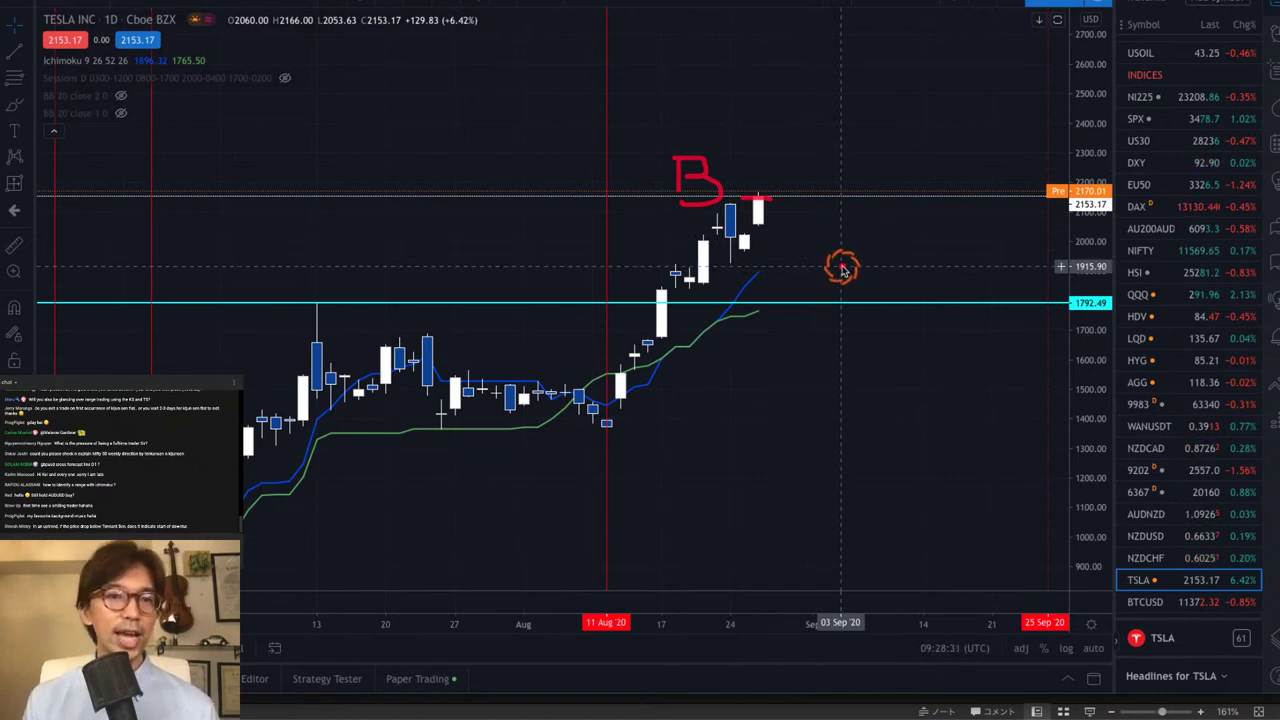
mouse_move(752, 336)
mouse_down()
mouse_move(720, 325)
mouse_move(749, 268)
mouse_move(789, 294)
mouse_move(749, 349)
mouse_move(803, 308)
mouse_up()
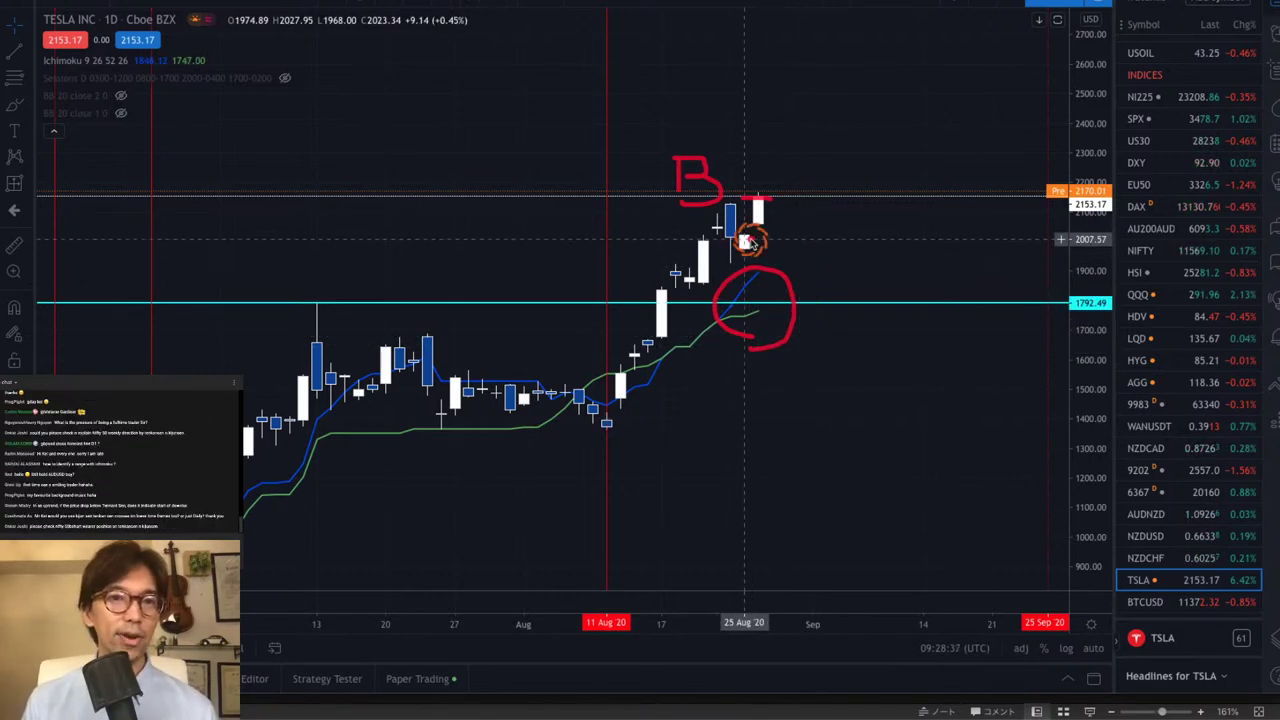
mouse_move(750, 240)
mouse_down()
mouse_move(820, 128)
mouse_move(830, 148)
mouse_up()
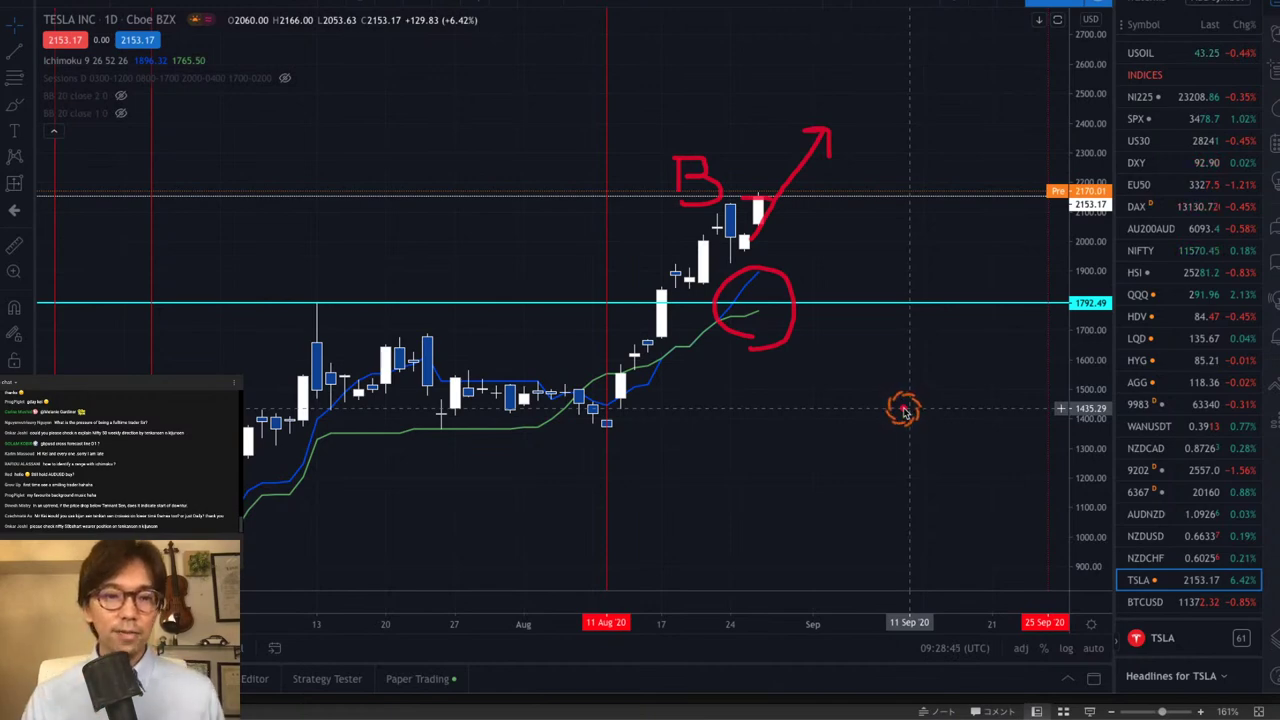
key(Escape)
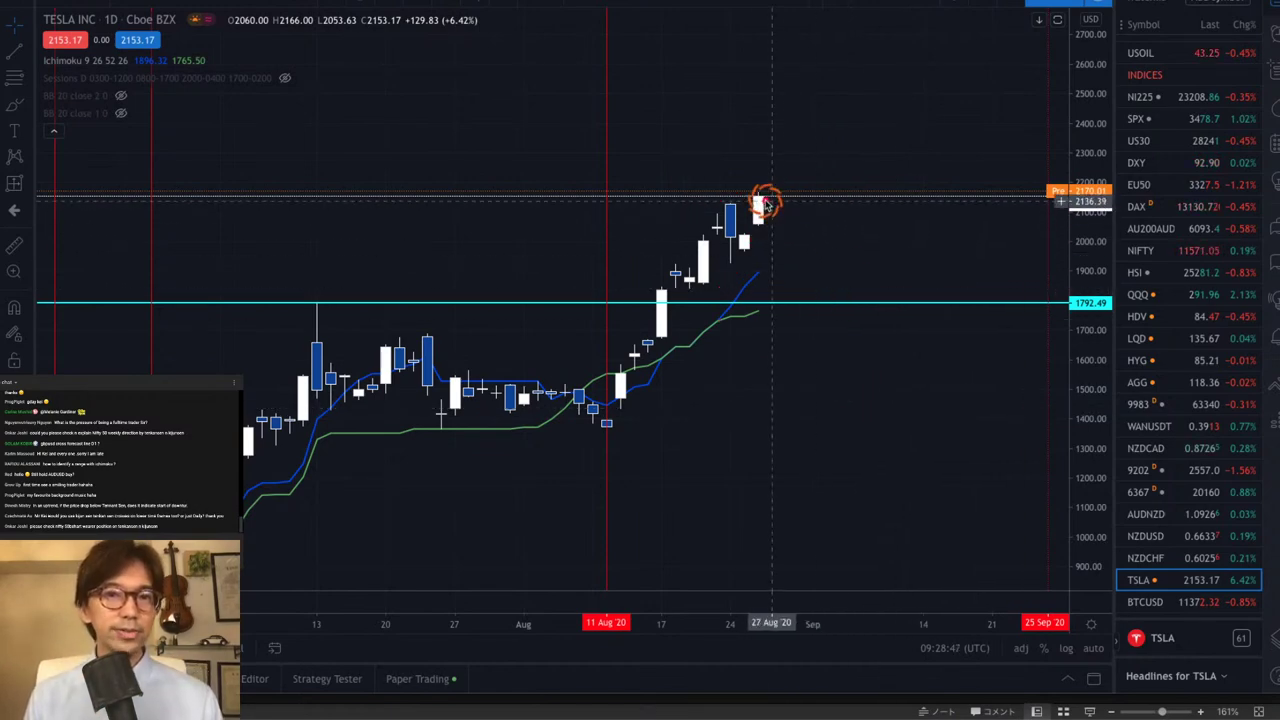
- Draw a falling arrow from the latest TSLA candle and an arrow extending the blue line that flattens across it
drag(760, 200, 799, 290)
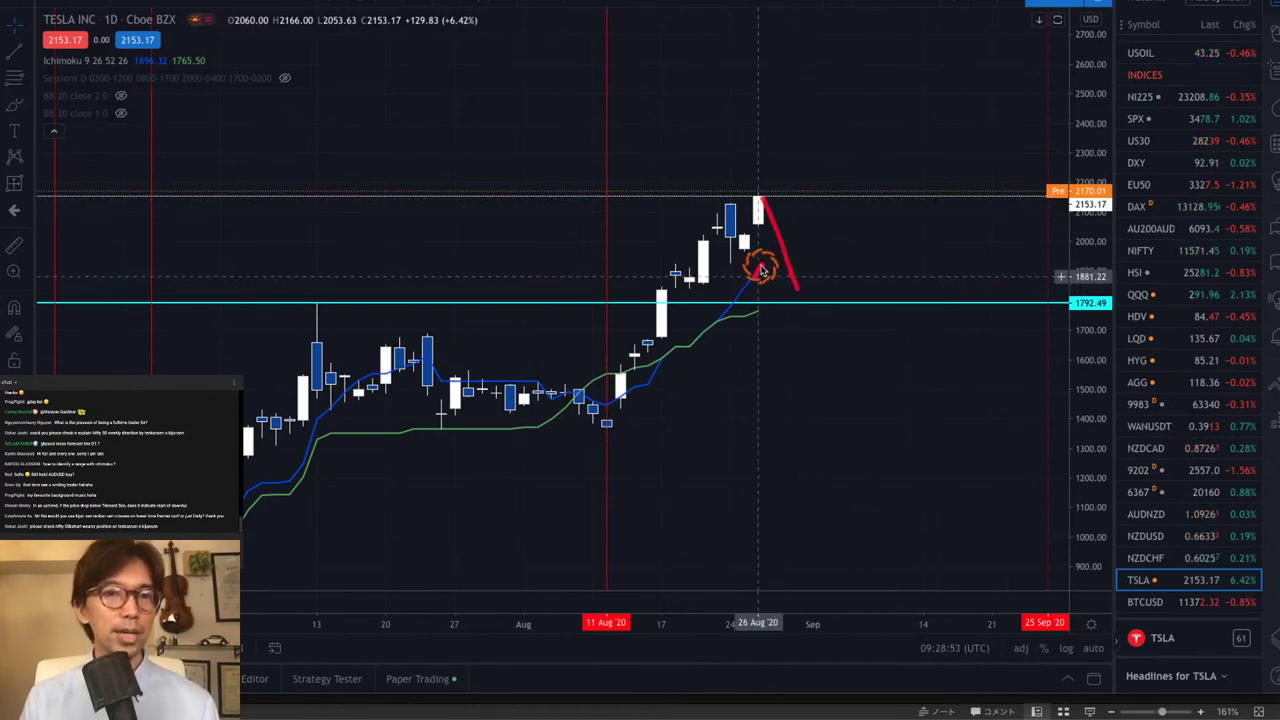
drag(771, 265, 789, 265)
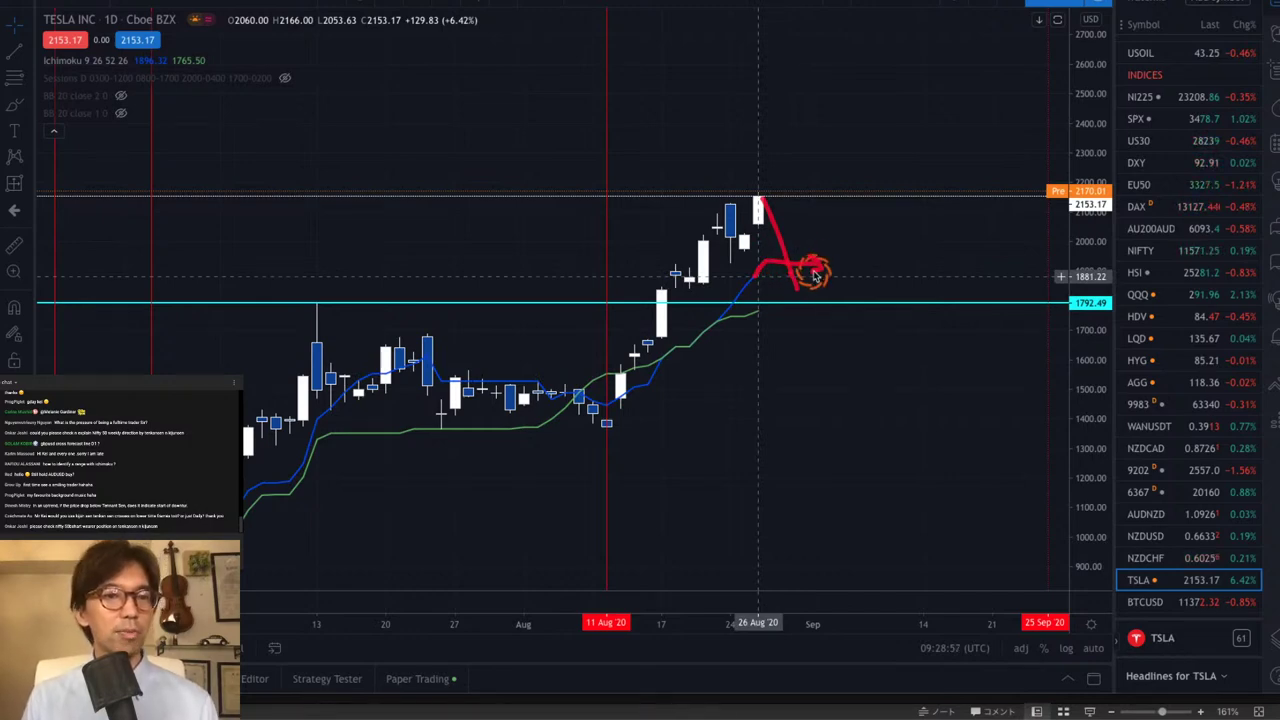
drag(809, 258, 811, 274)
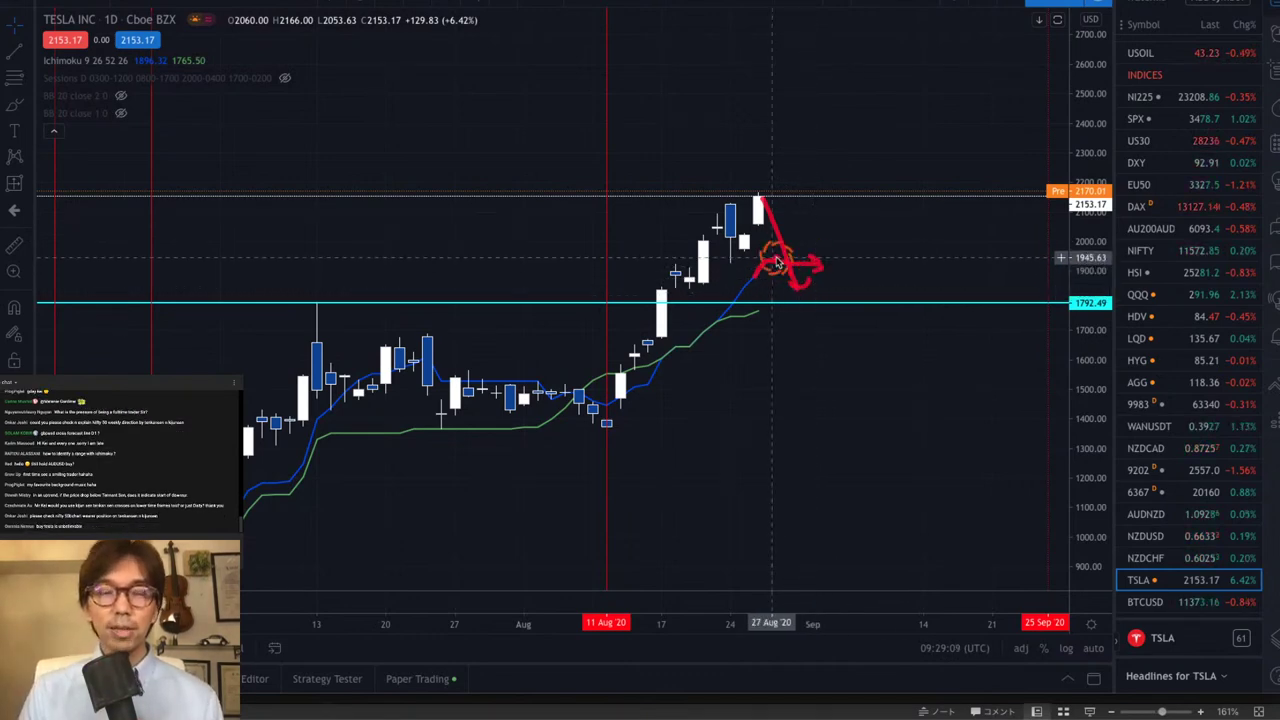
drag(812, 262, 815, 272)
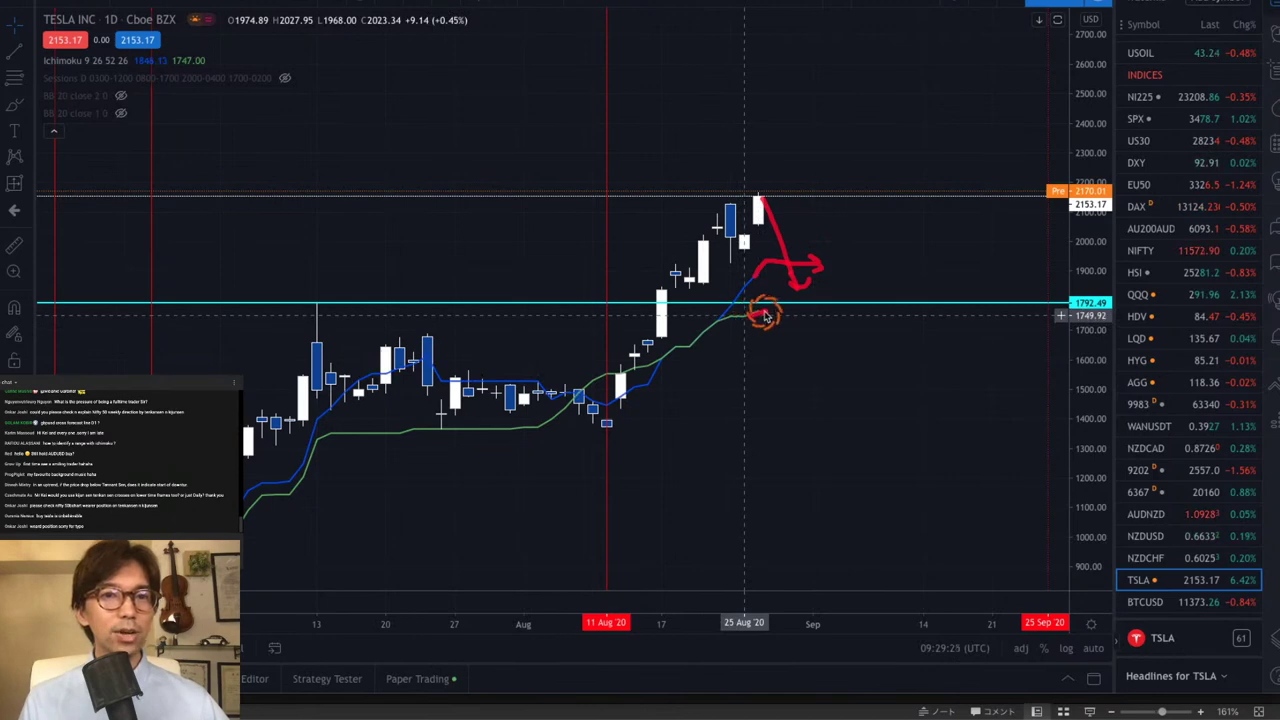
- Try a rising arrow extending the green TSLA line with a price rebound arrow from it, and undo both
drag(763, 315, 837, 312)
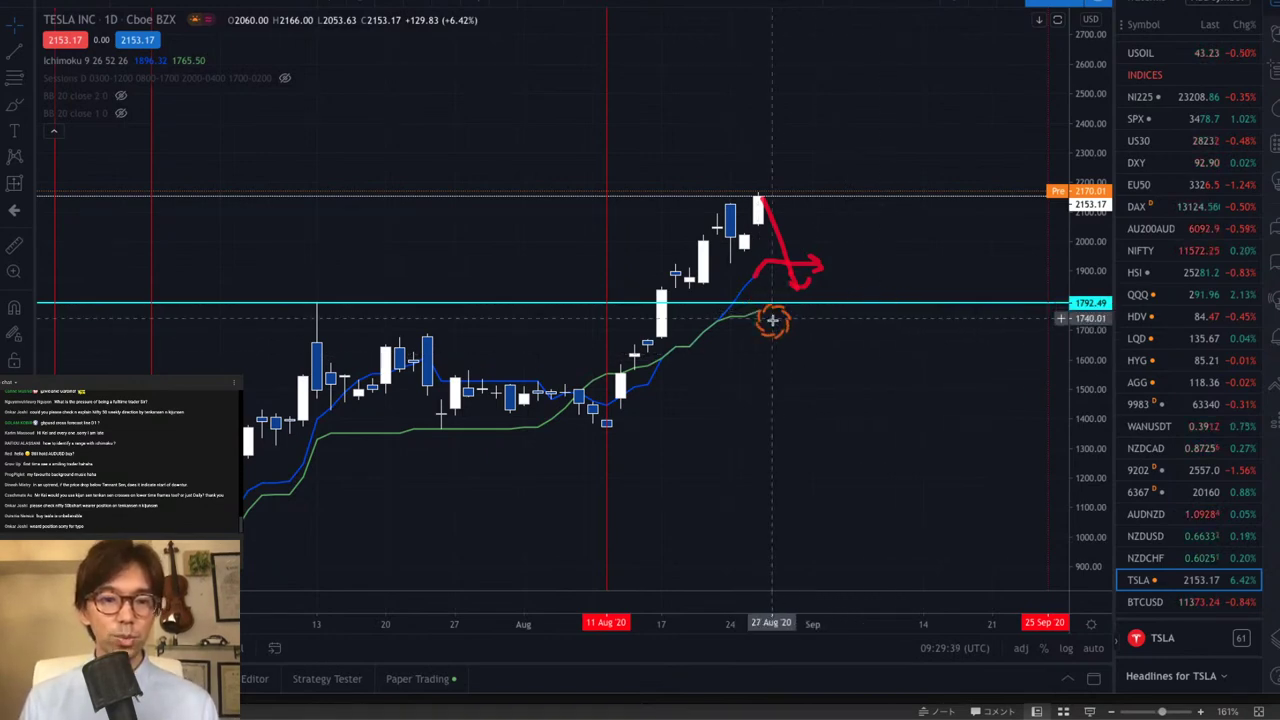
drag(751, 315, 846, 286)
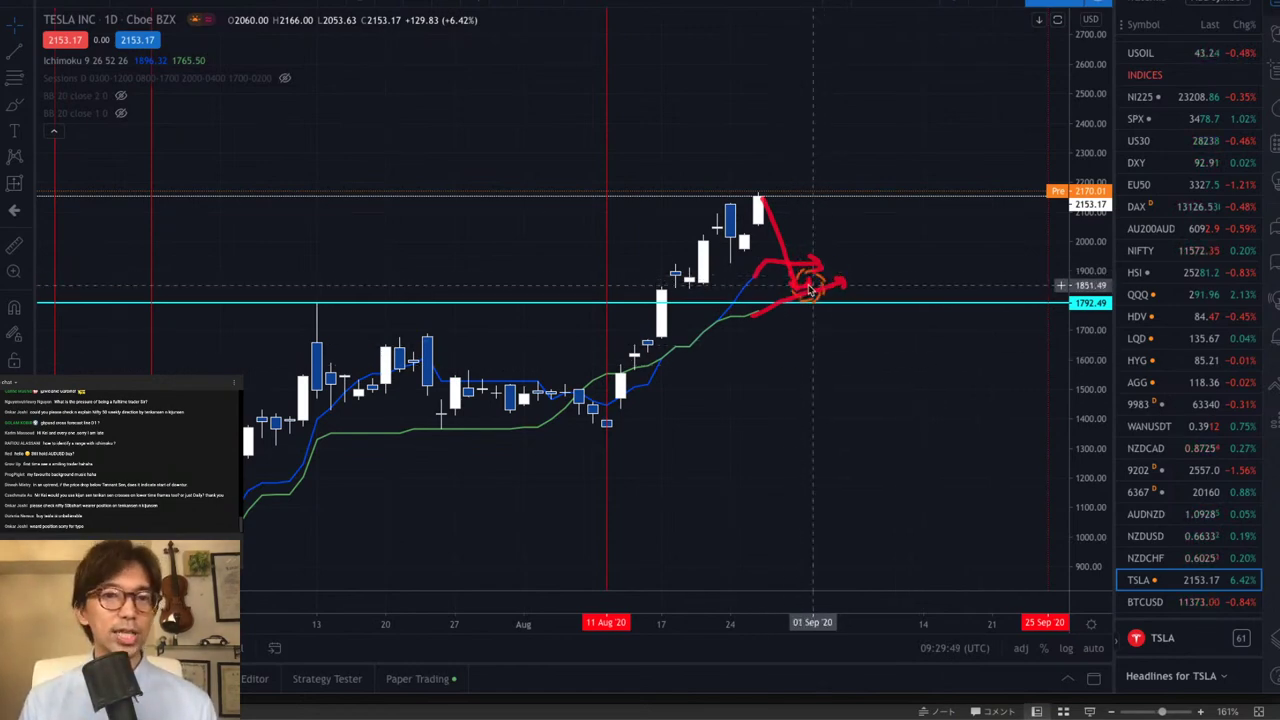
mouse_move(810, 287)
mouse_down()
mouse_move(800, 280)
mouse_move(836, 236)
mouse_move(845, 255)
mouse_up()
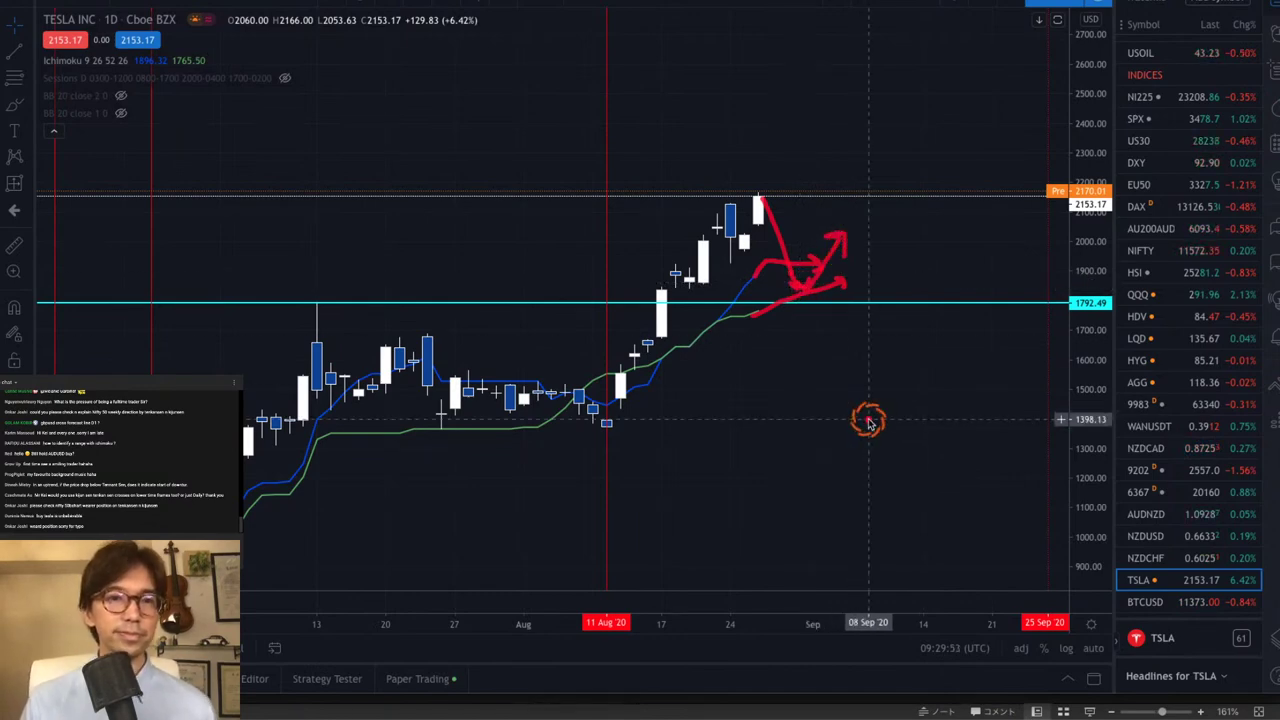
key(ctrl+z)
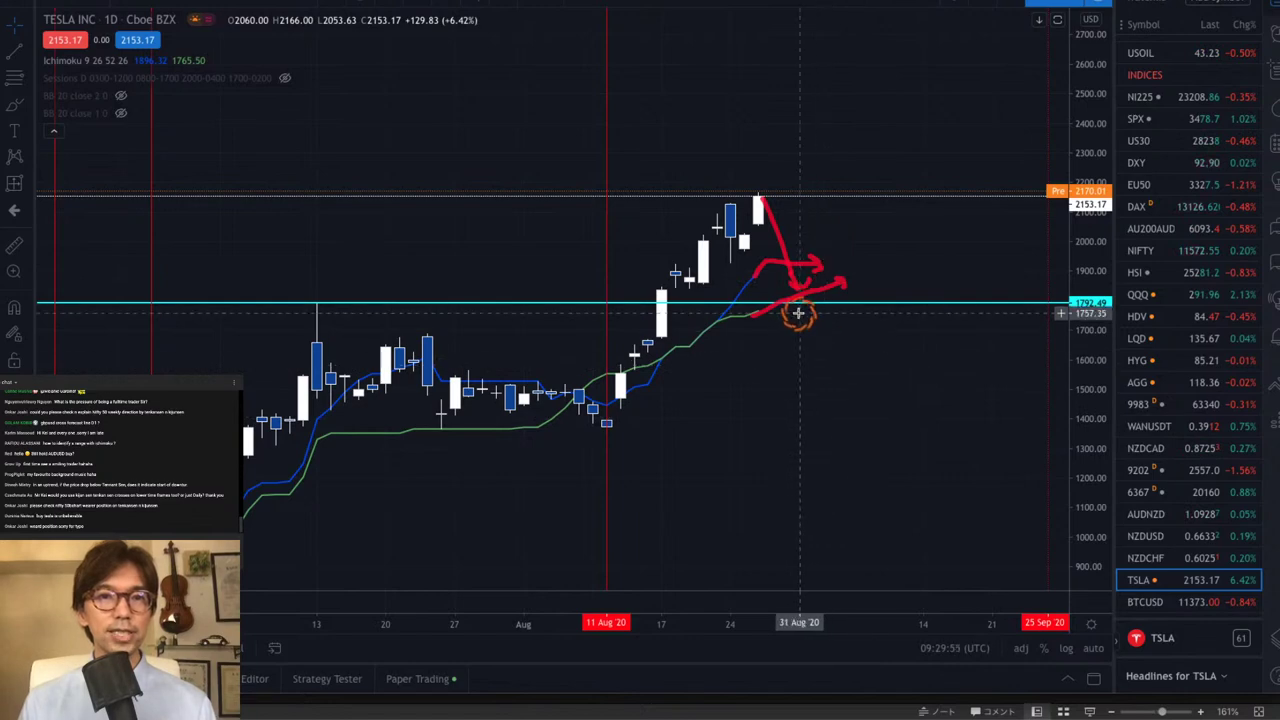
key(ctrl+z)
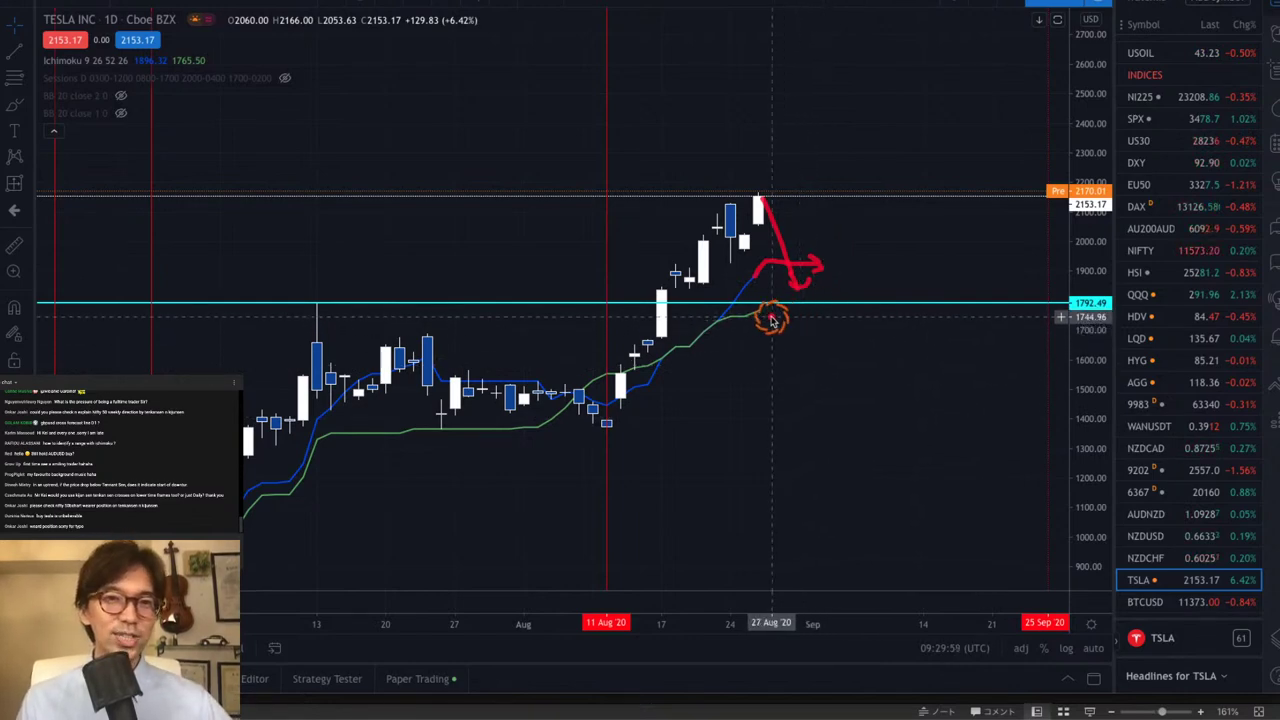
- Draw a flat arrow extending the green TSLA line, continue the falling price arrow below it, and clear all marks
drag(788, 312, 831, 306)
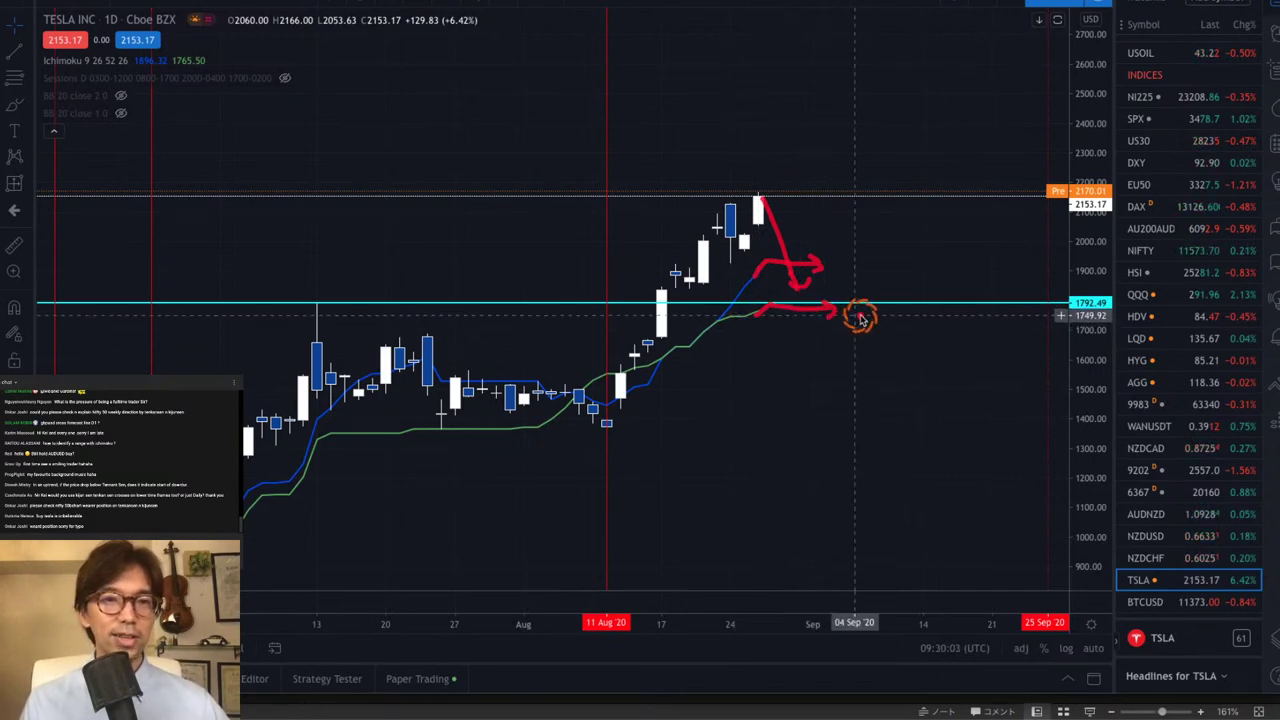
mouse_move(800, 272)
mouse_down()
mouse_move(822, 342)
mouse_move(831, 334)
mouse_up()
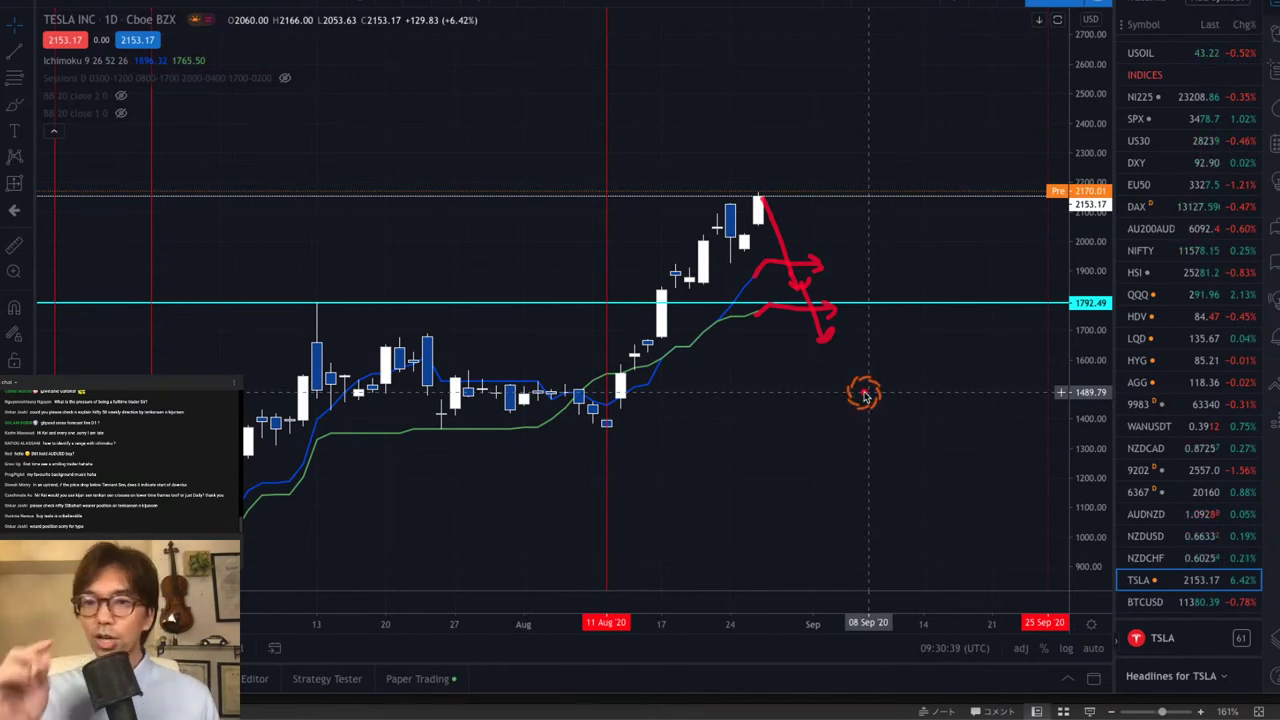
key(ctrl+z)
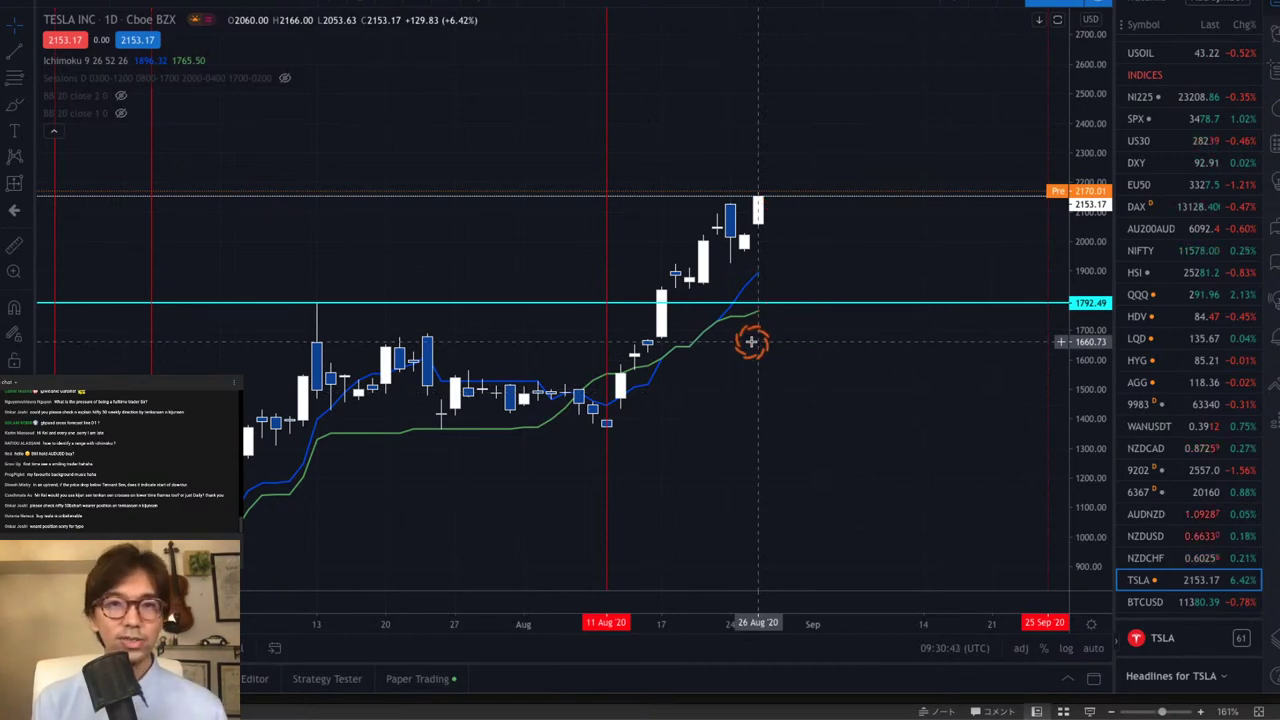
- Open the EURUSD chart and draw a rising arrow below the green line and a horizontal arrow above the blue line
scroll(1173, 262, up, 3)
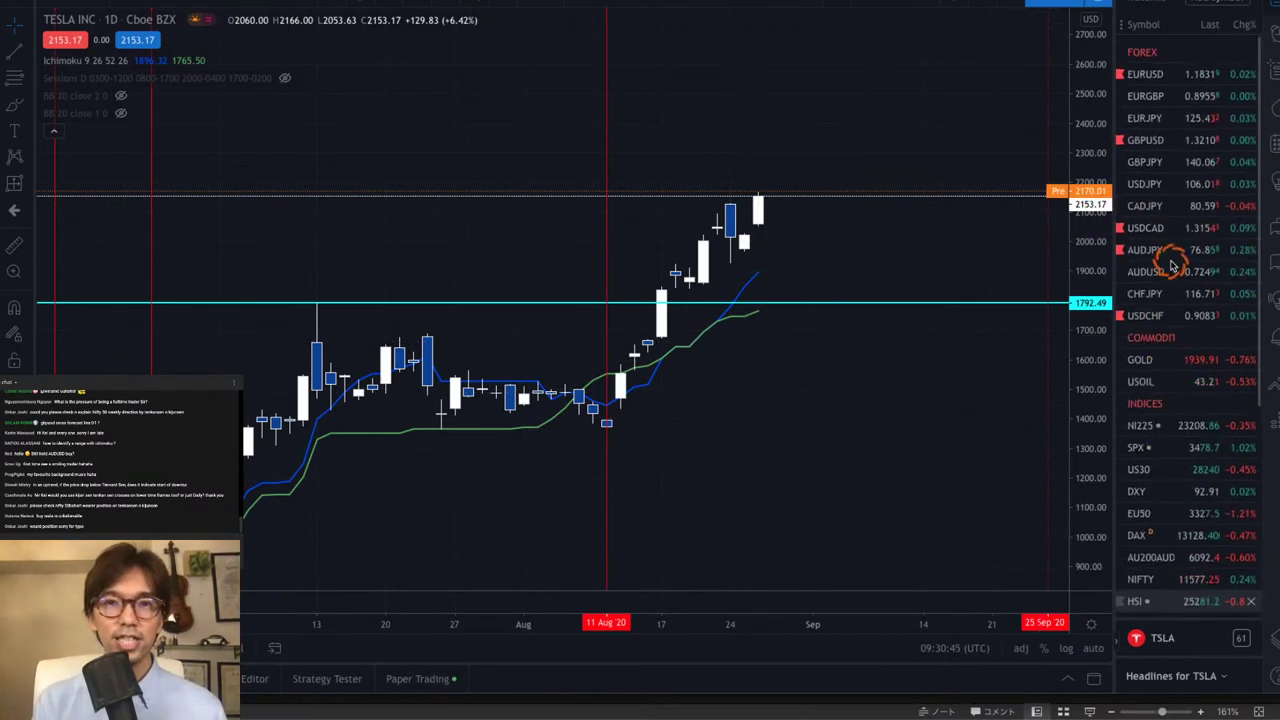
click(1145, 74)
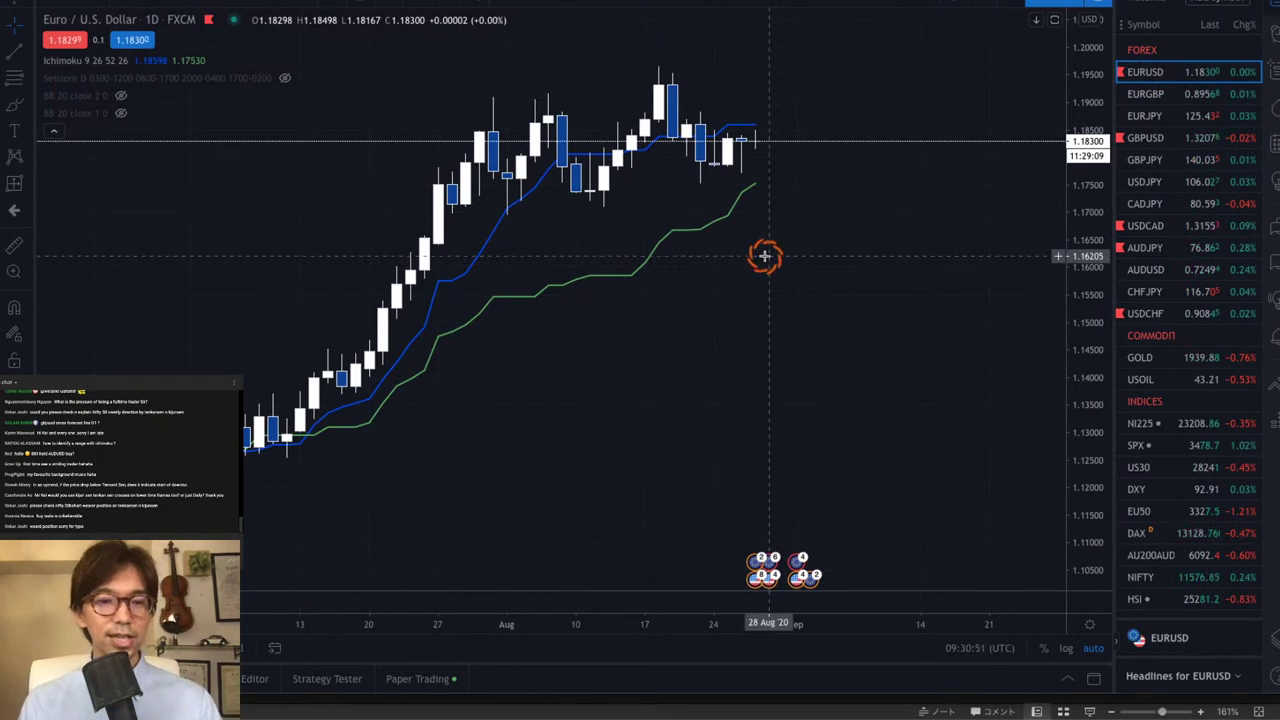
mouse_move(716, 264)
mouse_down()
mouse_move(773, 202)
mouse_move(786, 206)
mouse_up()
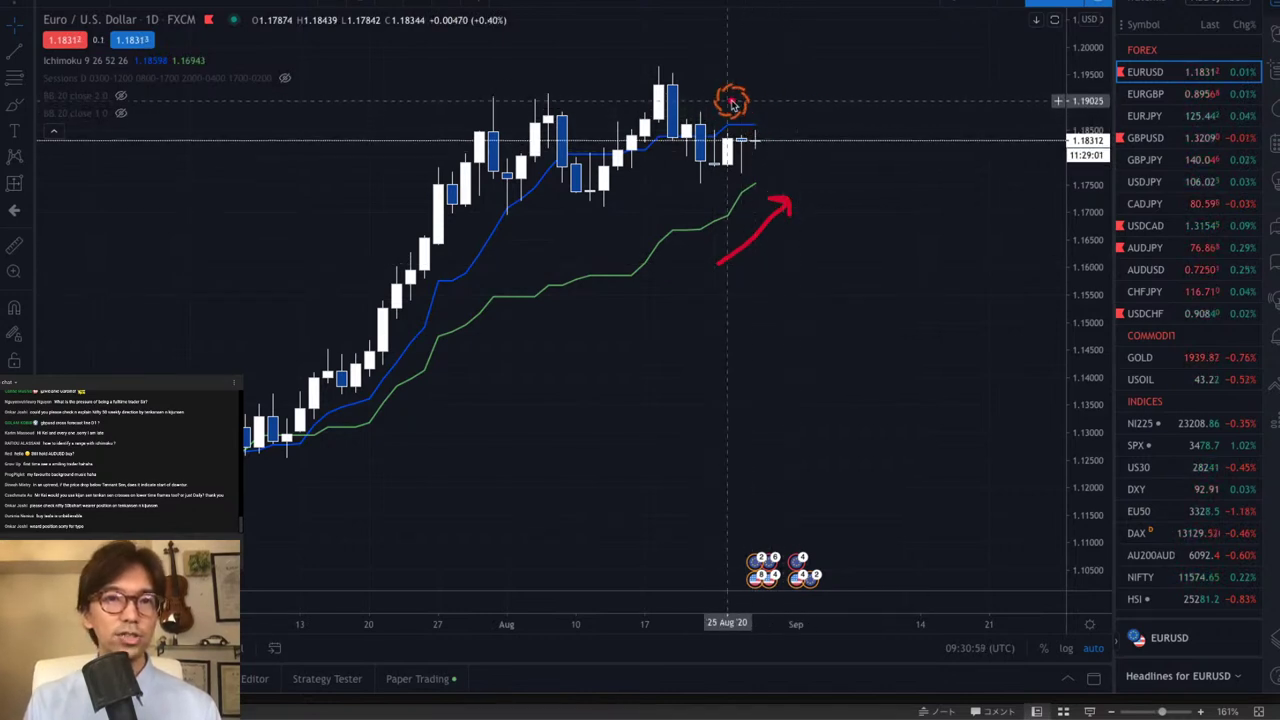
mouse_move(717, 100)
mouse_down()
mouse_move(757, 89)
mouse_move(760, 104)
mouse_up()
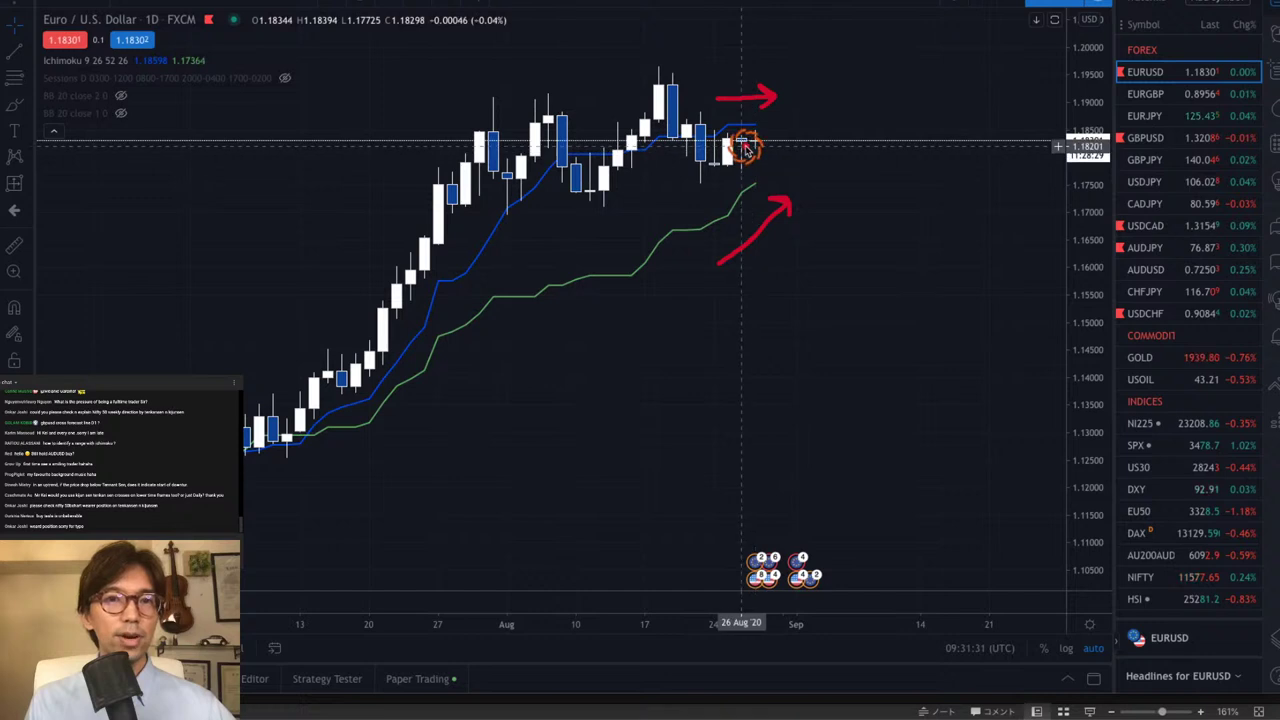
- Sketch EURUSD price dipping to a rising extension of the green line and rebounding to about 1.195, and clear all marks
mouse_move(749, 140)
mouse_down()
mouse_move(797, 130)
mouse_move(817, 63)
mouse_move(840, 90)
mouse_up()
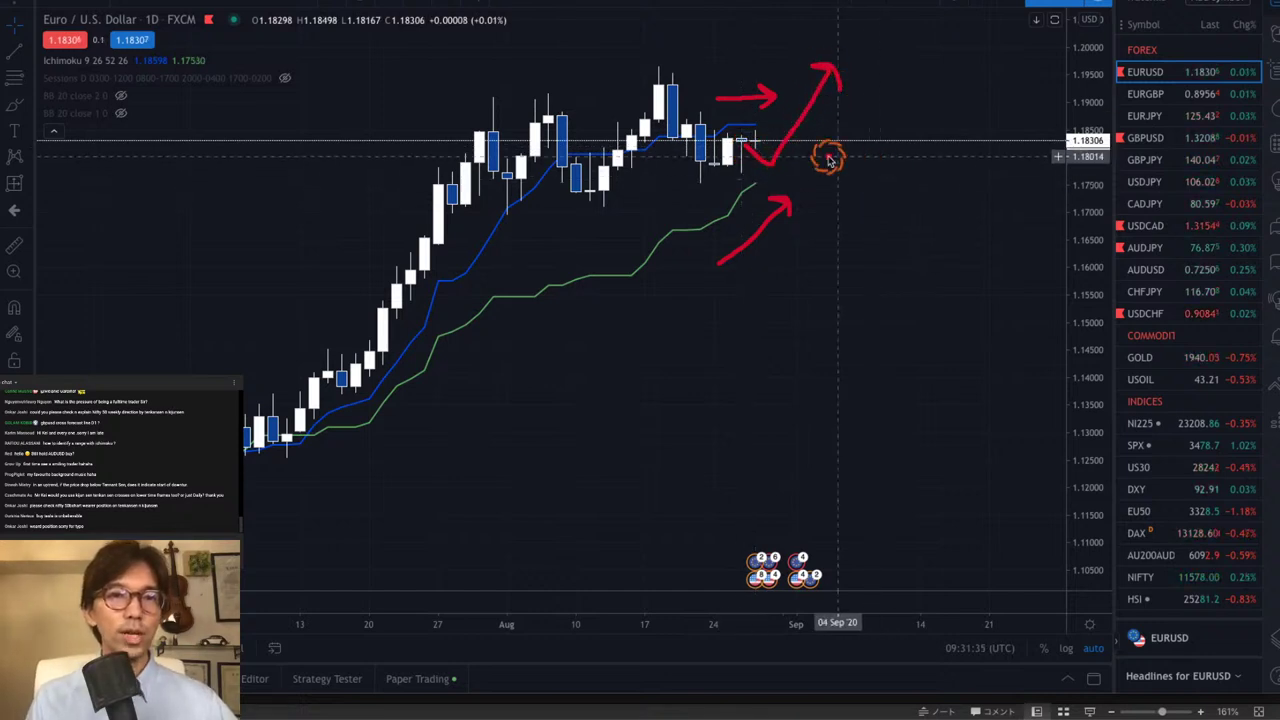
drag(758, 183, 817, 157)
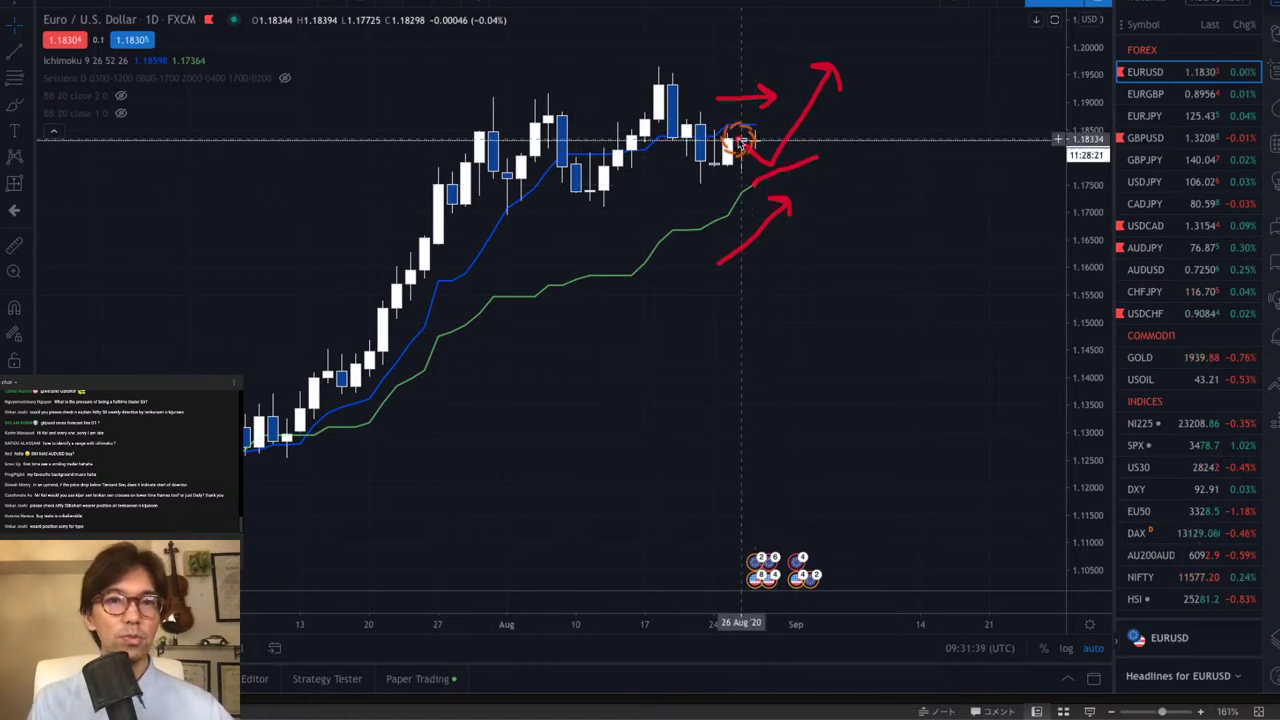
mouse_move(738, 138)
mouse_down()
mouse_move(775, 172)
mouse_move(837, 66)
mouse_move(840, 82)
mouse_up()
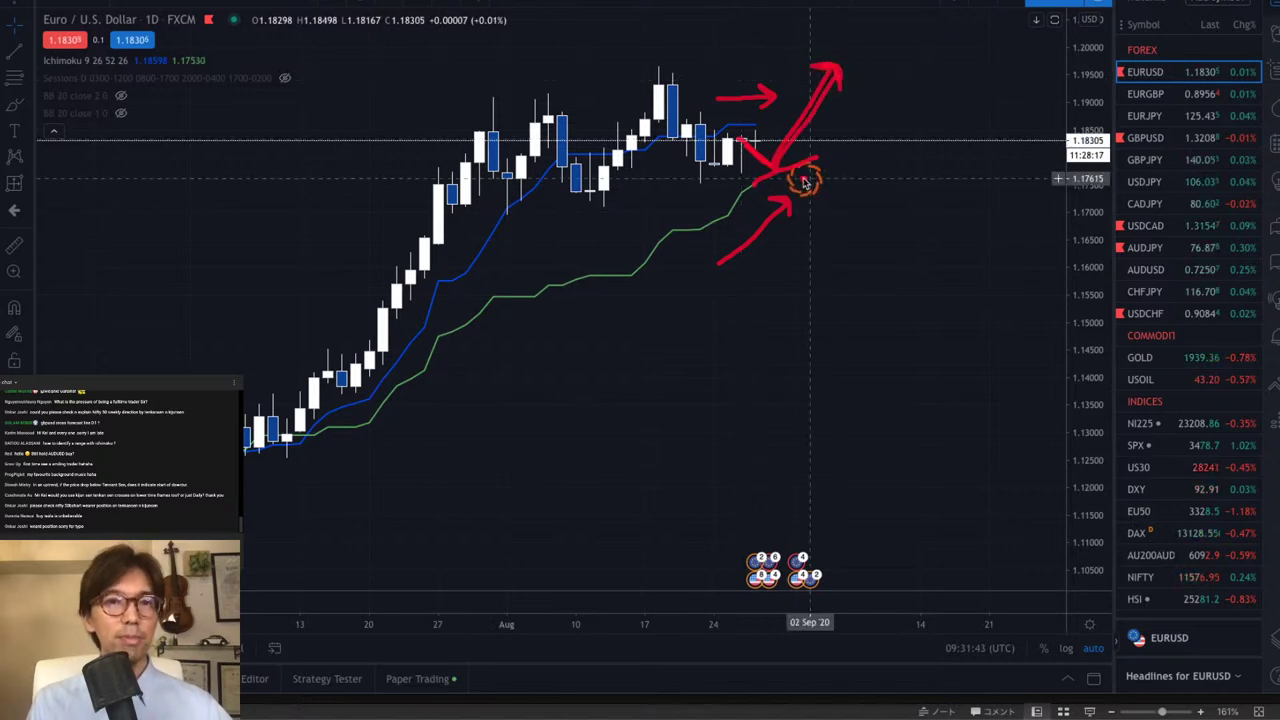
mouse_move(787, 182)
mouse_down()
mouse_move(845, 75)
mouse_move(836, 67)
mouse_move(815, 88)
mouse_move(831, 71)
mouse_move(849, 94)
mouse_move(826, 145)
mouse_up()
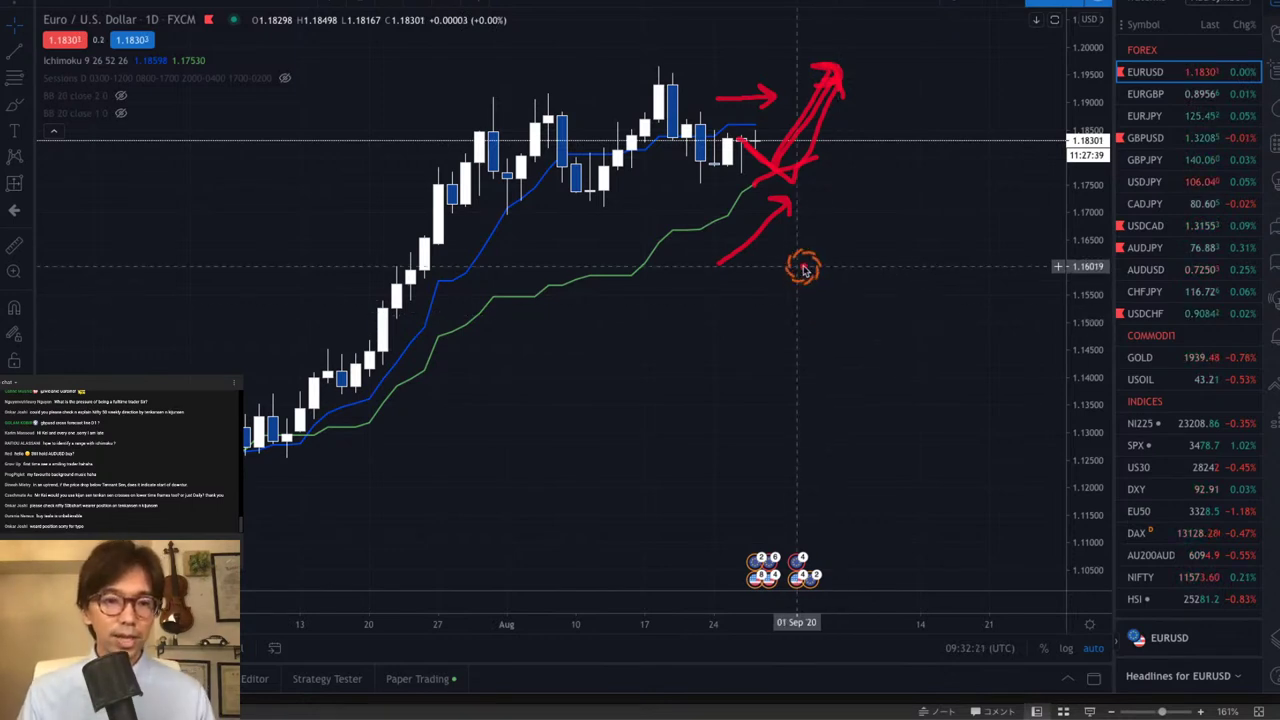
key(Escape)
- Open the EURGBP chart, mark the latest price and the ends of the blue and green lines, and draw a falling arrow from the last candles
click(1146, 96)
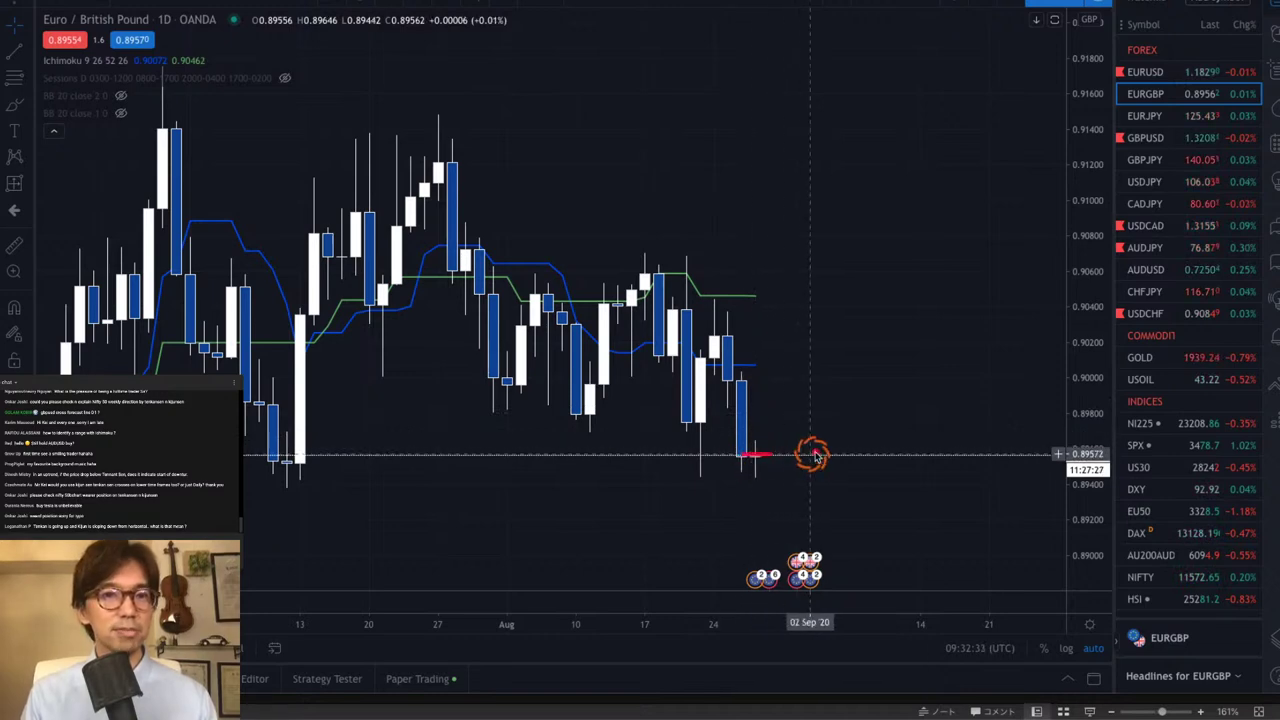
drag(763, 370, 768, 362)
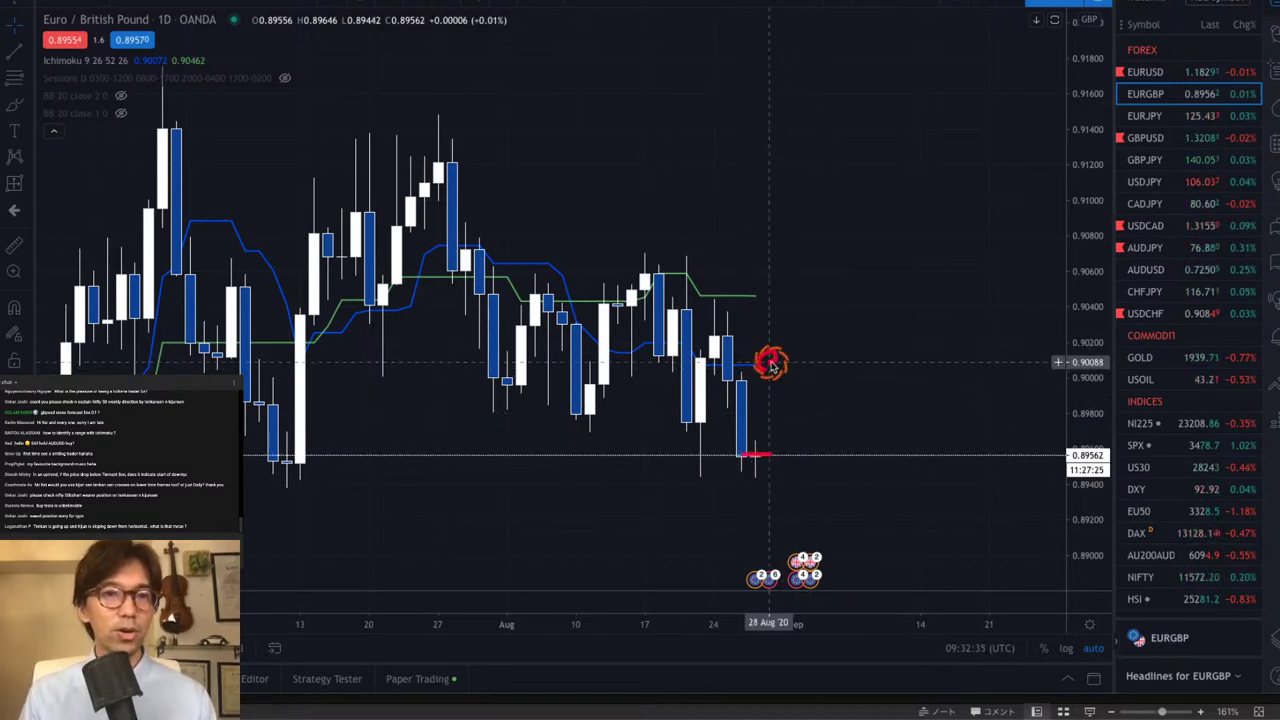
drag(766, 294, 776, 292)
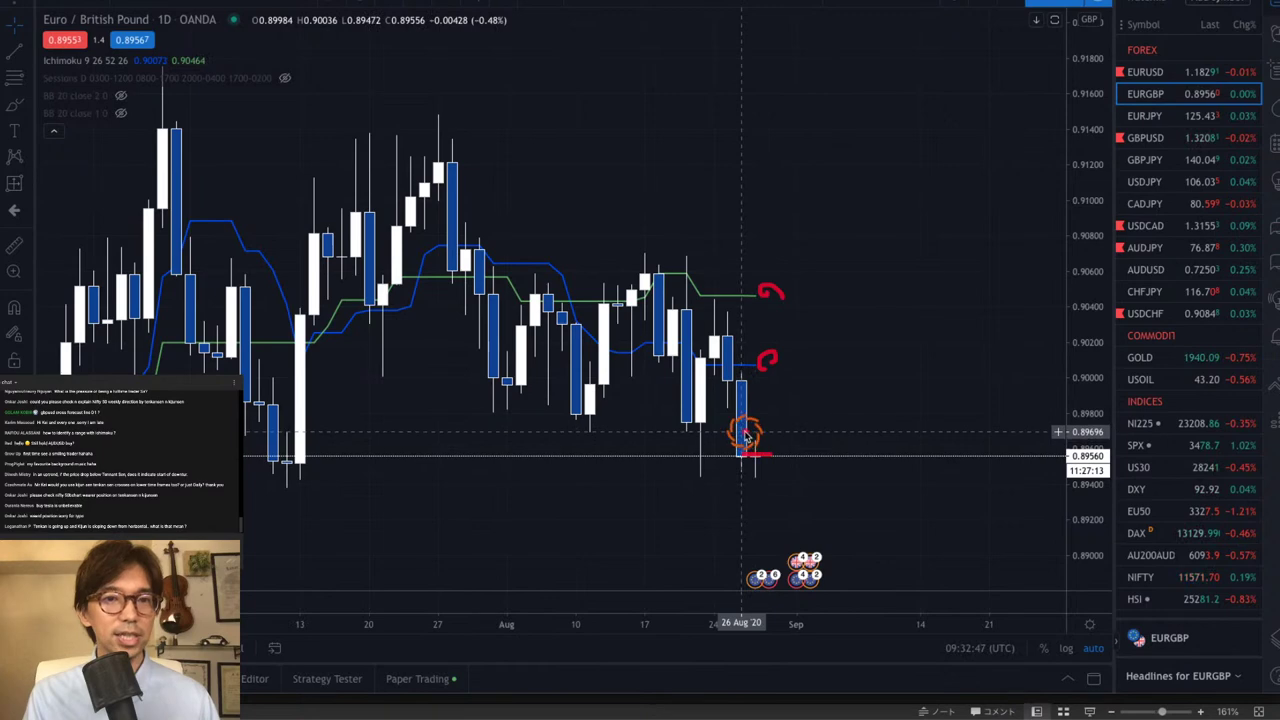
drag(746, 434, 808, 526)
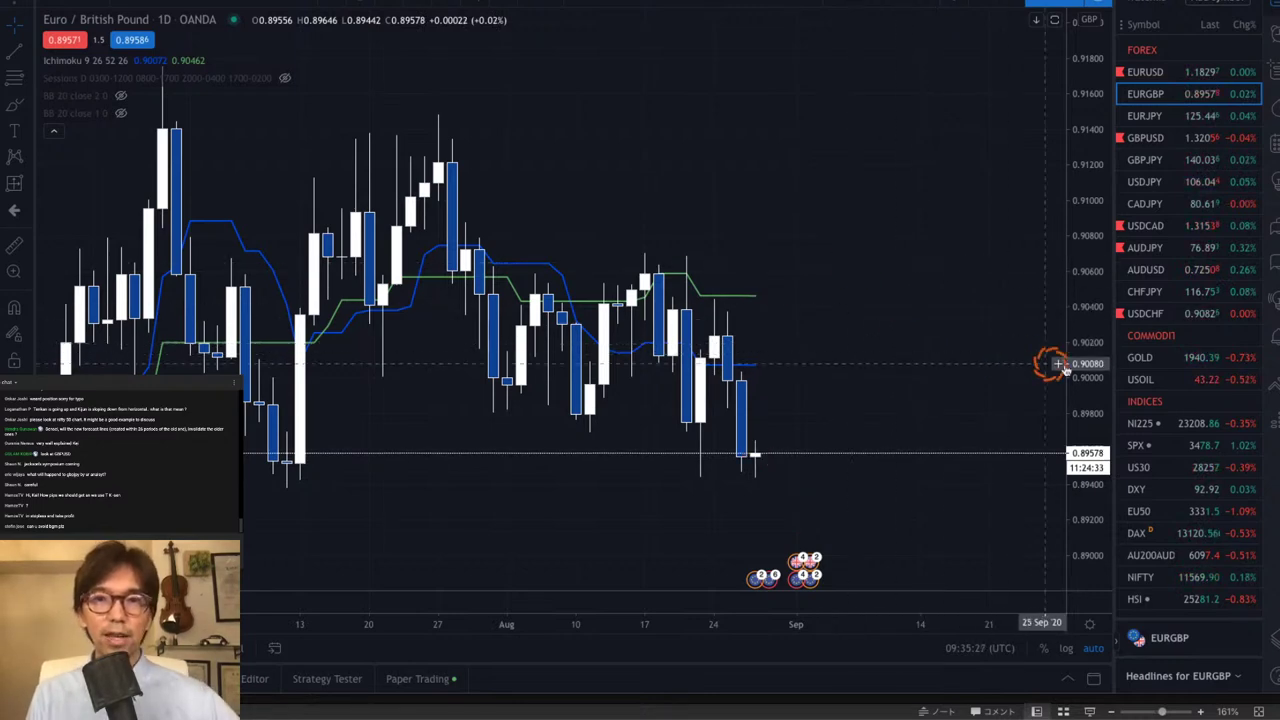
- Open the Nikkei 225 chart and adjust its price scale, switch to the Nifty 50 chart, and bring its latest candles to mid-chart
click(1159, 424)
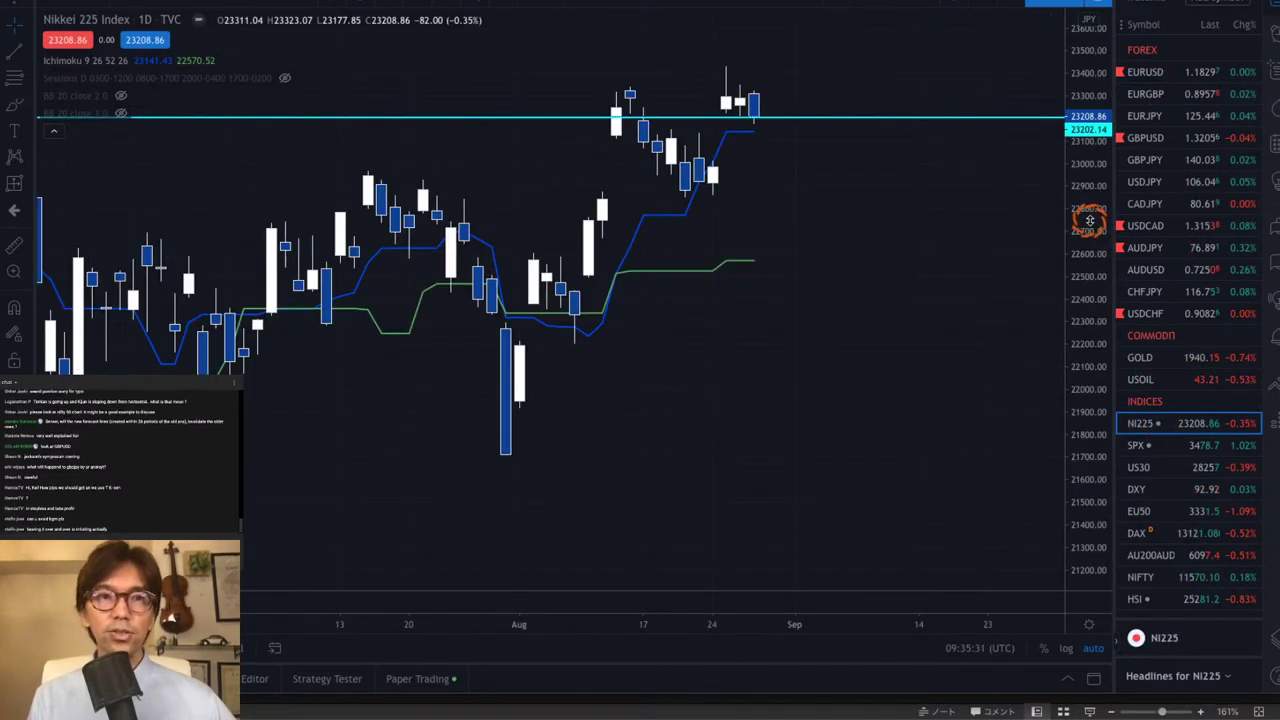
drag(1088, 195, 1092, 287)
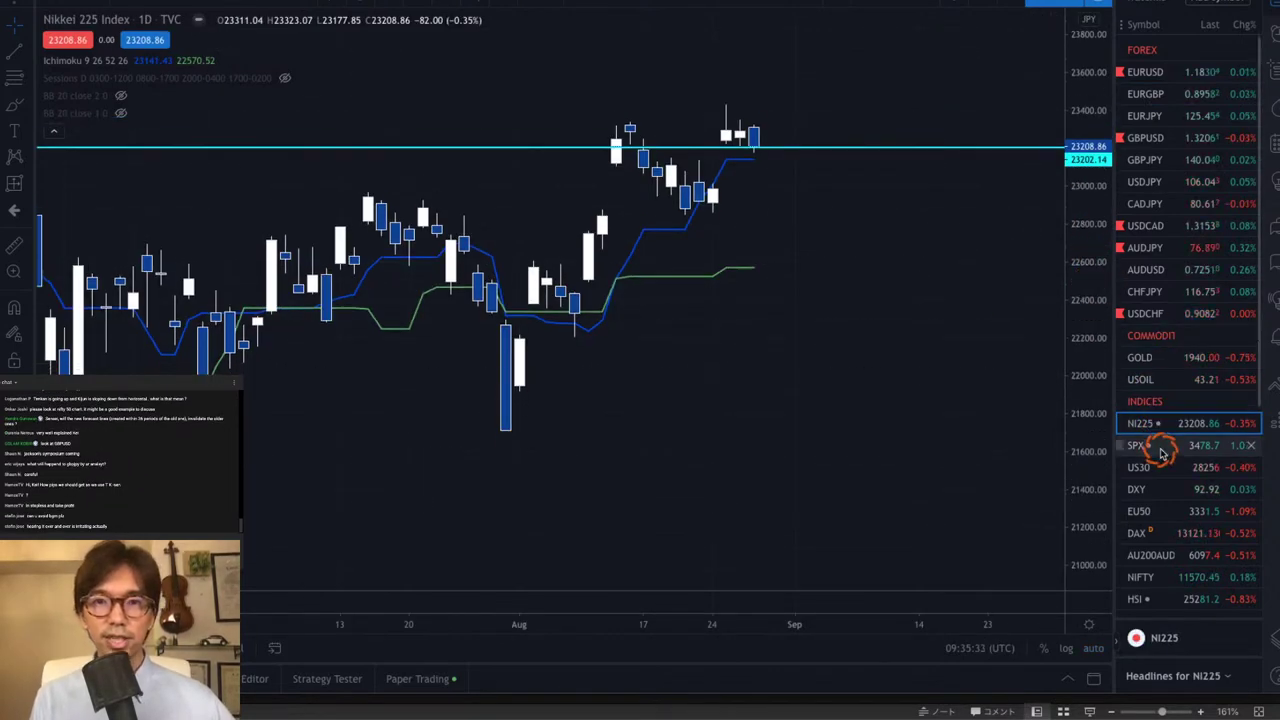
scroll(1160, 525, down, 1)
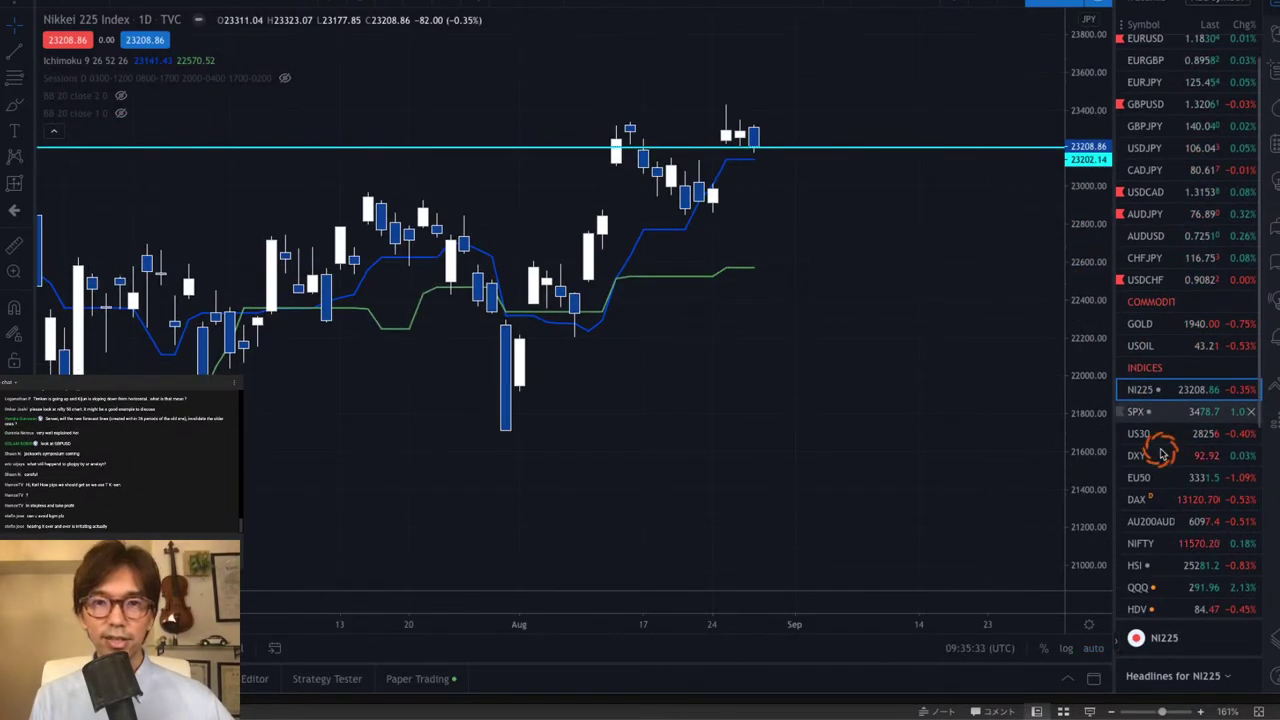
click(1150, 543)
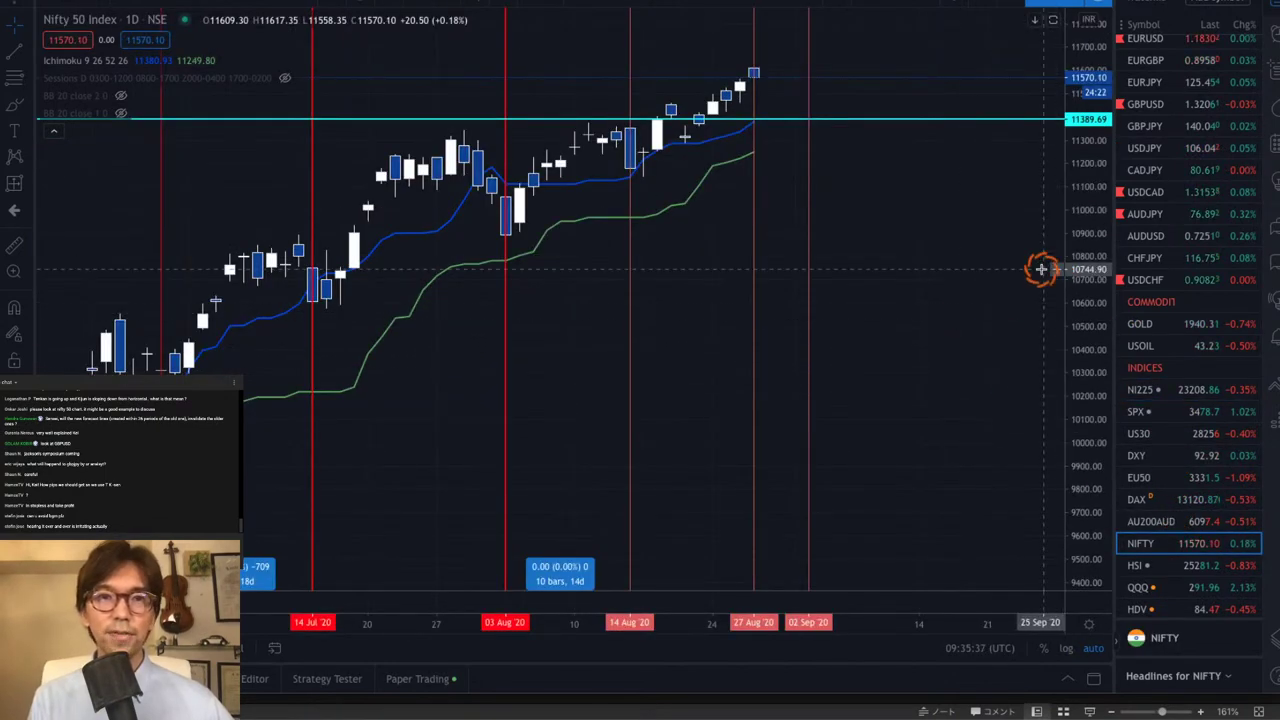
drag(891, 240, 967, 386)
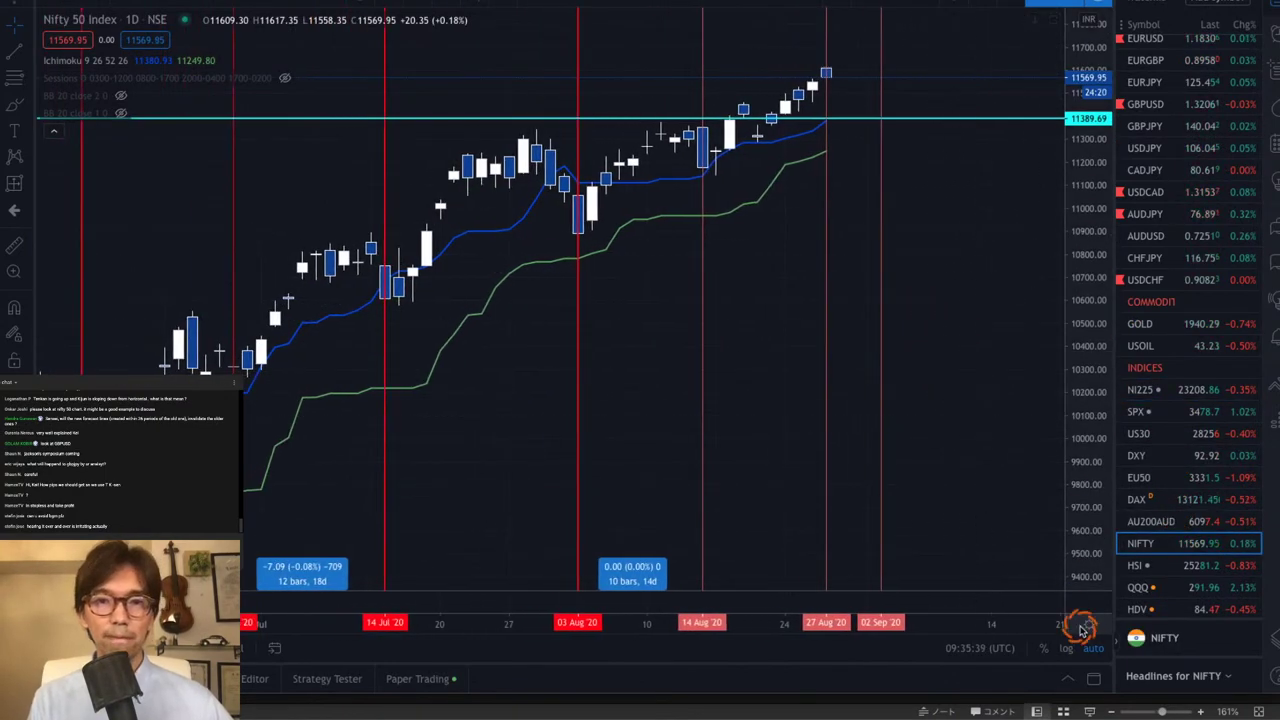
drag(976, 326, 772, 366)
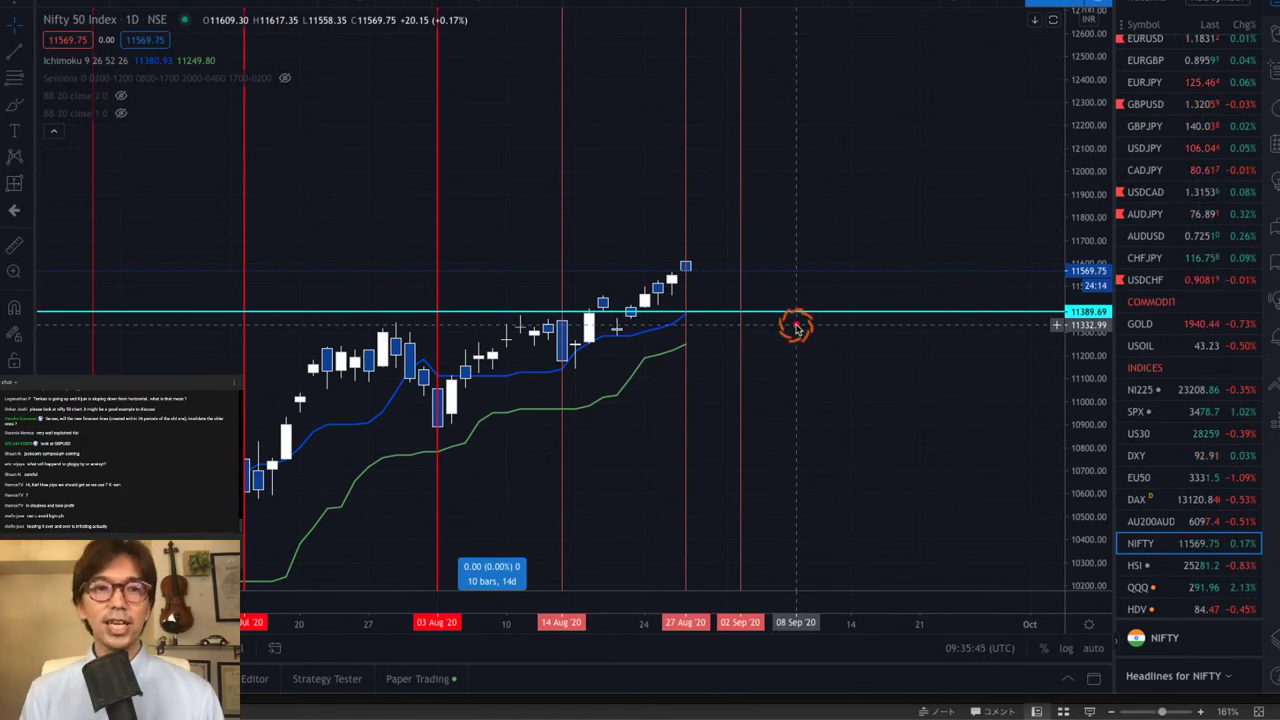
- Draw rising arrows along the ends of the green and blue lines and another rising from the latest Nifty 50 candles
mouse_move(658, 394)
mouse_down()
mouse_move(712, 366)
mouse_move(705, 378)
mouse_up()
mouse_move(668, 337)
mouse_down()
mouse_move(714, 300)
mouse_move(716, 318)
mouse_up()
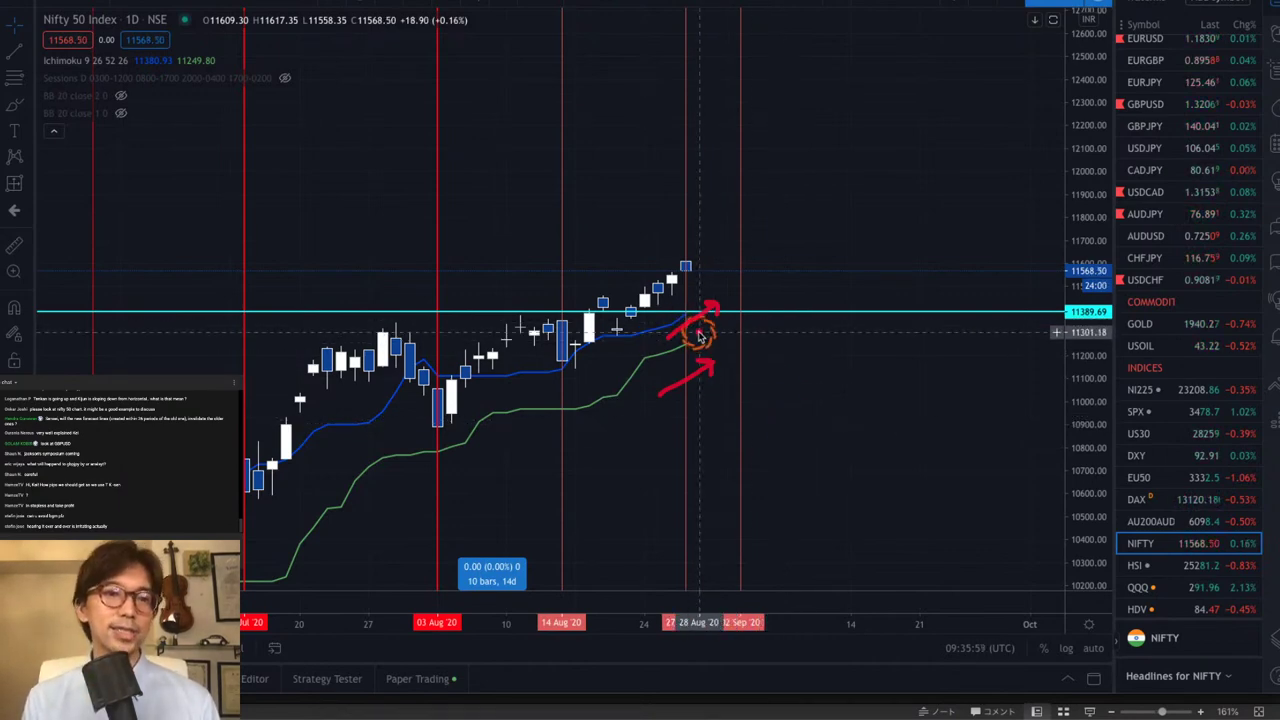
drag(673, 290, 736, 205)
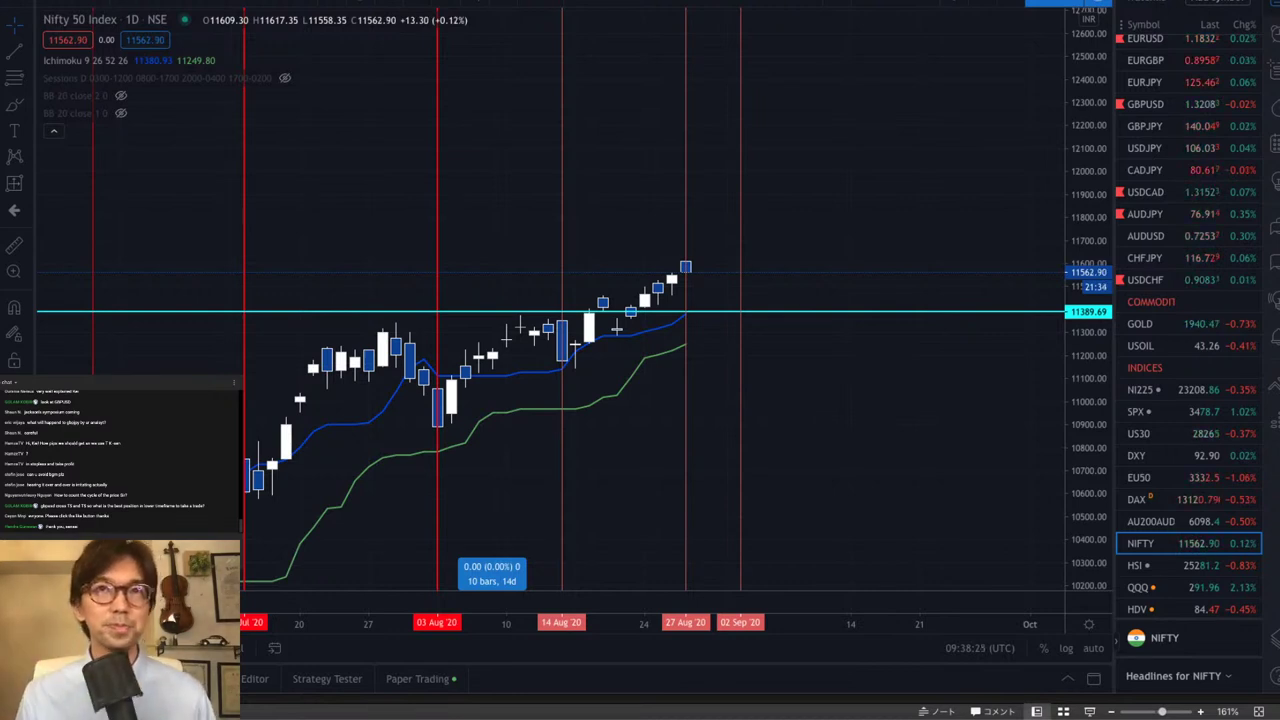
click(713, 465)
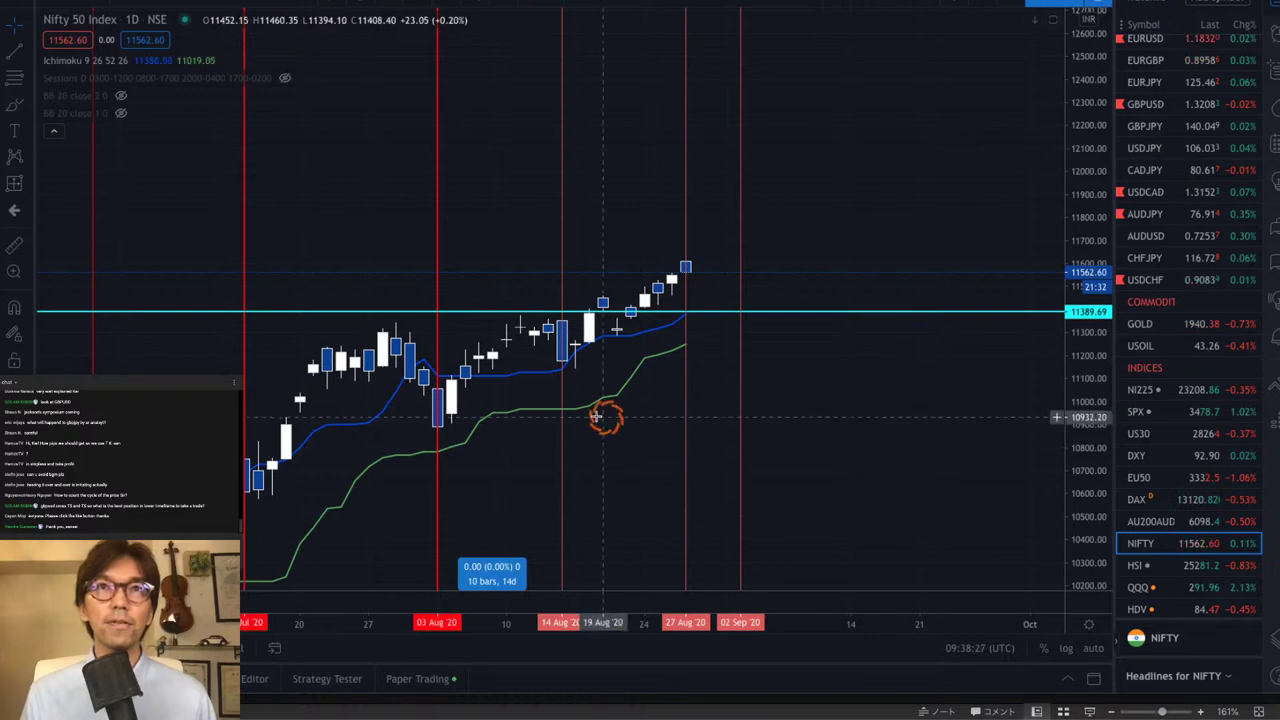
- Go back to the April–June 2020 candles on the Nifty 50 chart and compress its price and time scales to examine the blue and green lines
drag(603, 414, 706, 194)
click(880, 309)
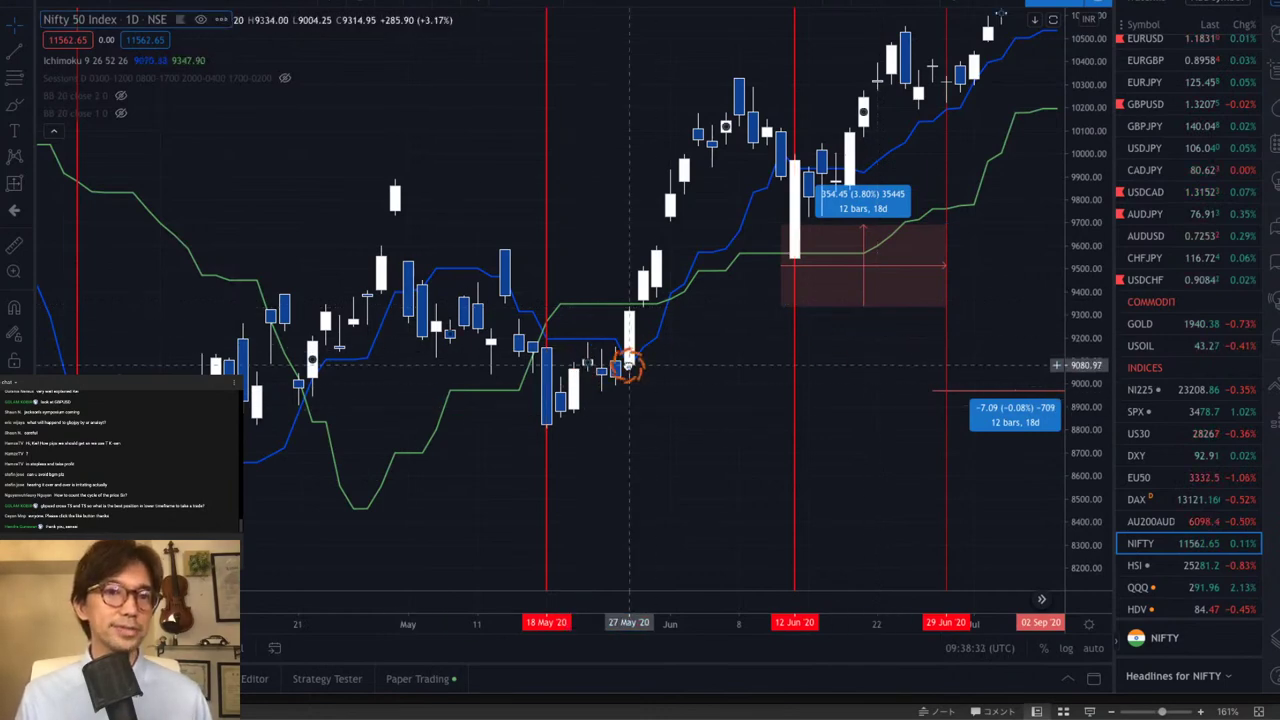
drag(716, 366, 810, 377)
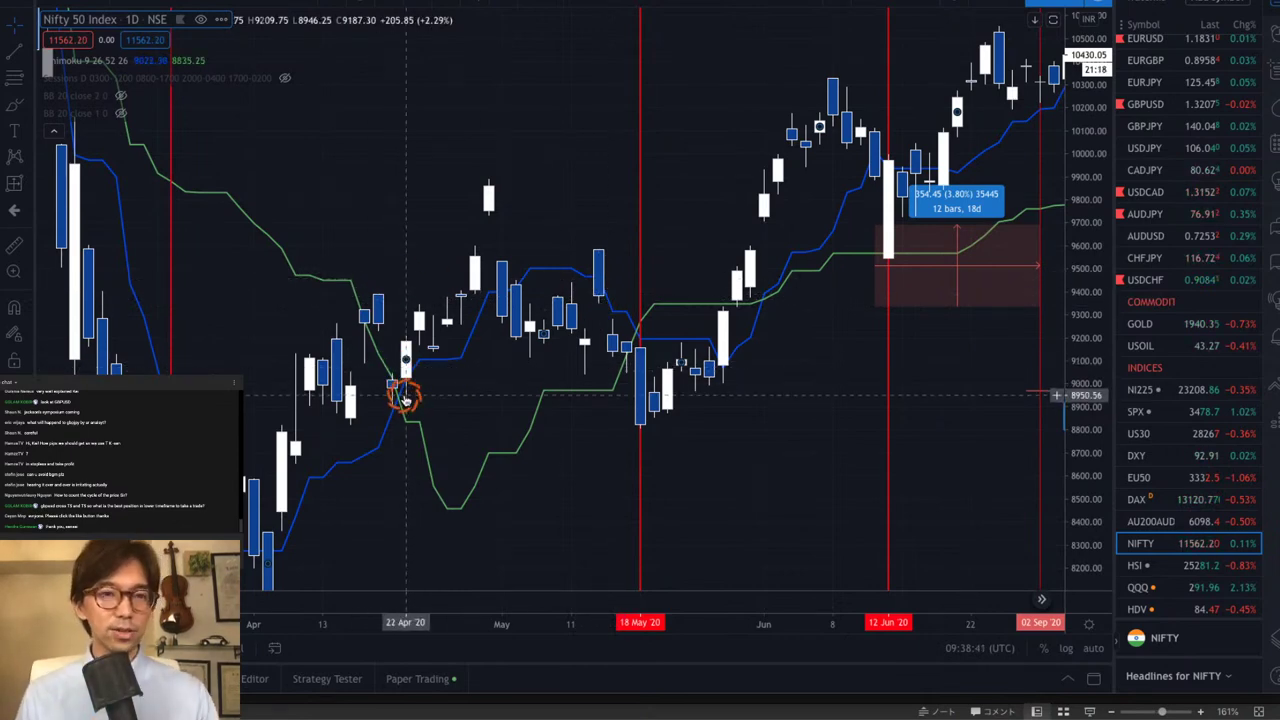
drag(397, 394, 463, 395)
text(A)
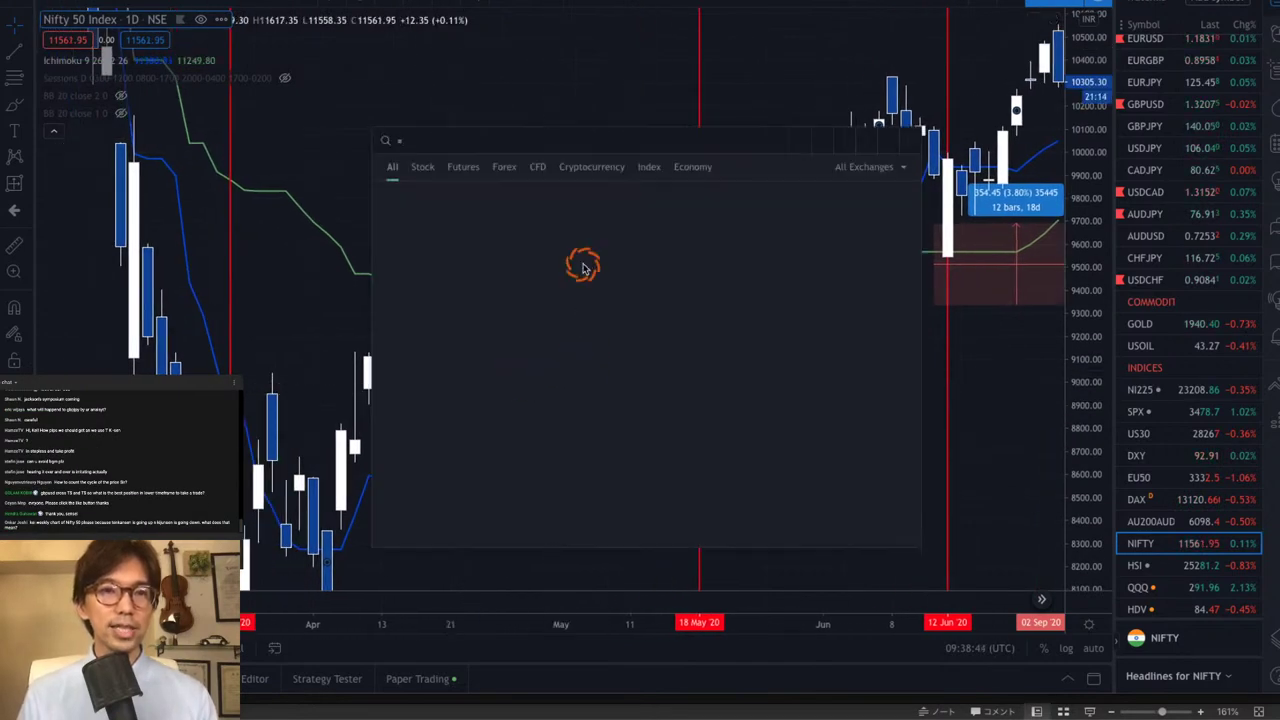
key(Escape)
drag(477, 46, 471, 120)
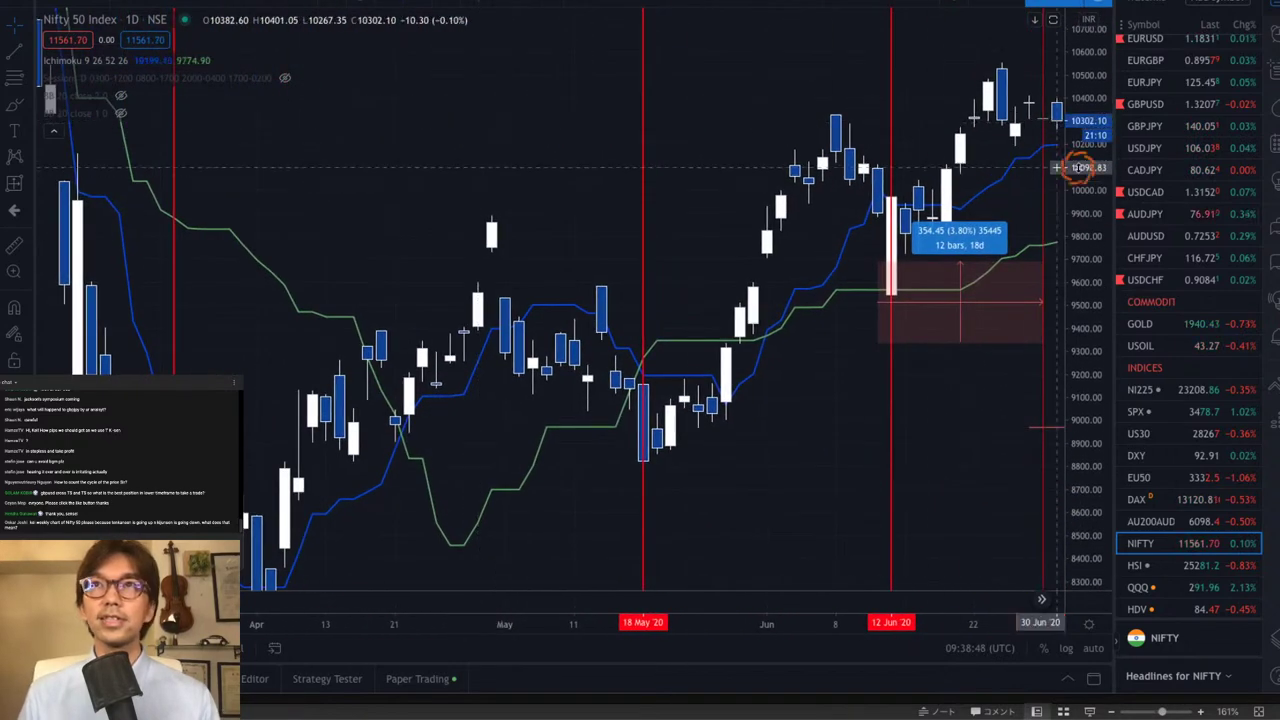
drag(1095, 82, 1106, 277)
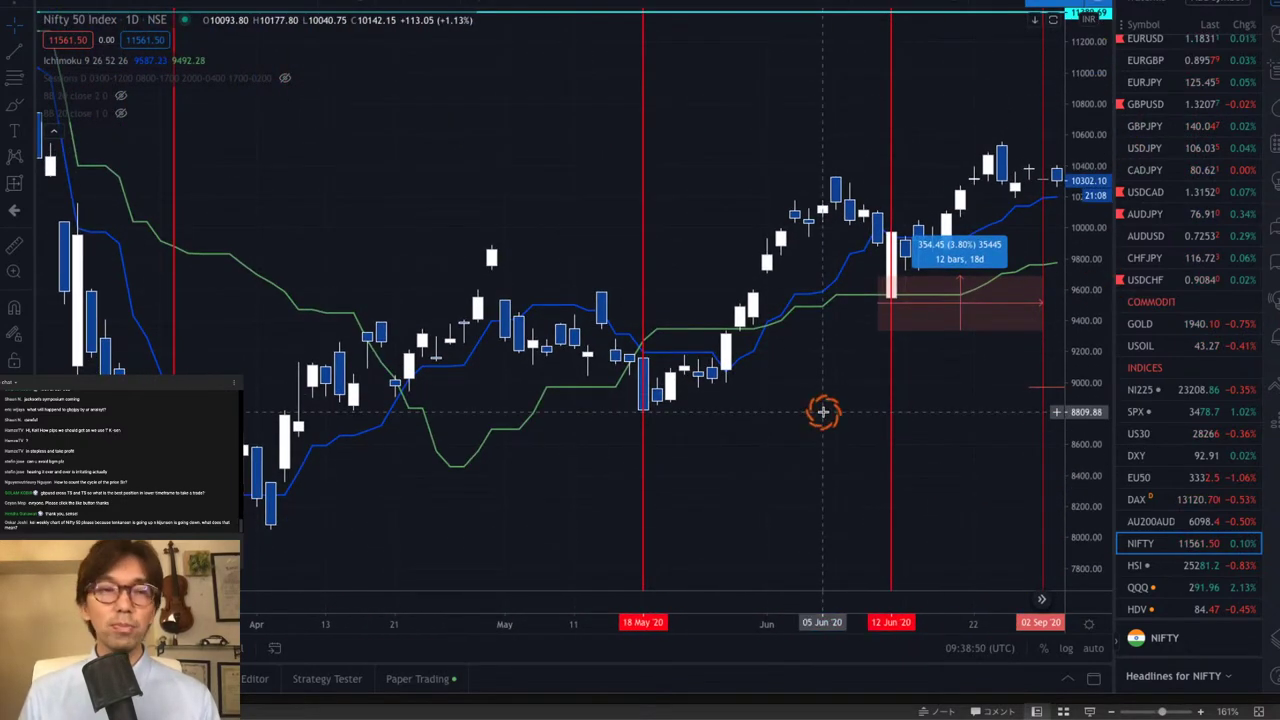
drag(900, 414, 758, 413)
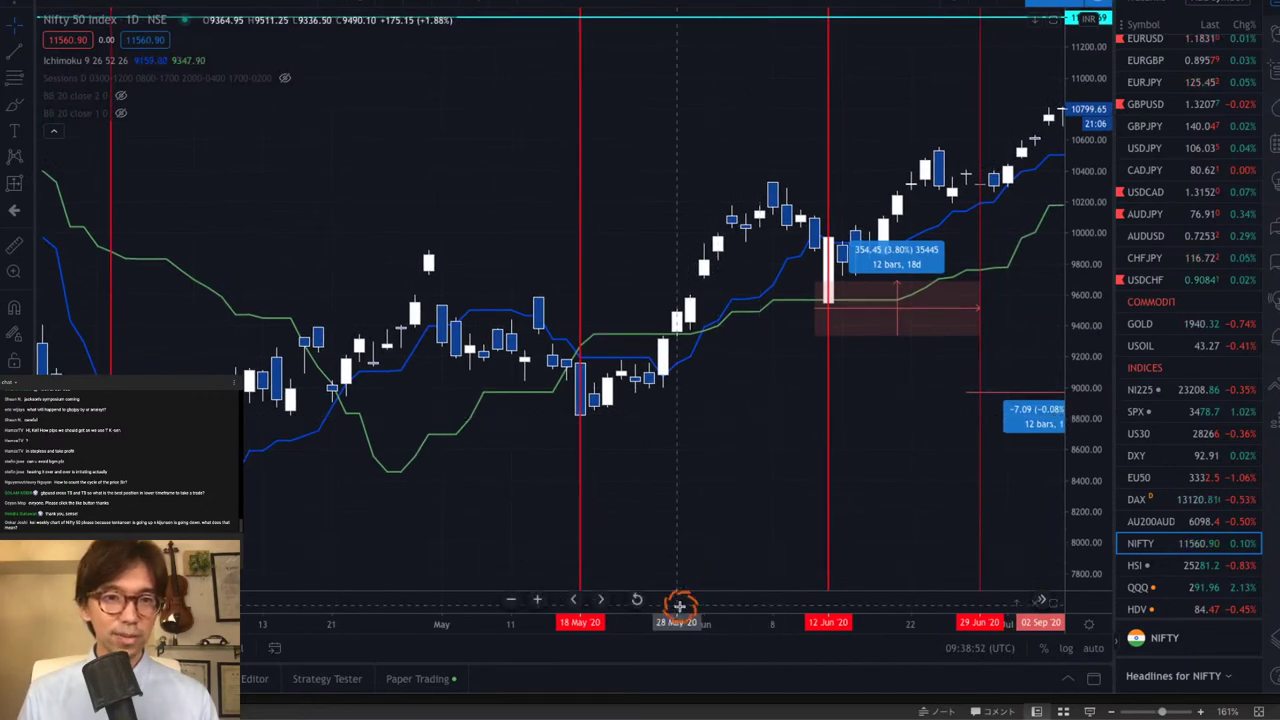
drag(652, 626, 694, 531)
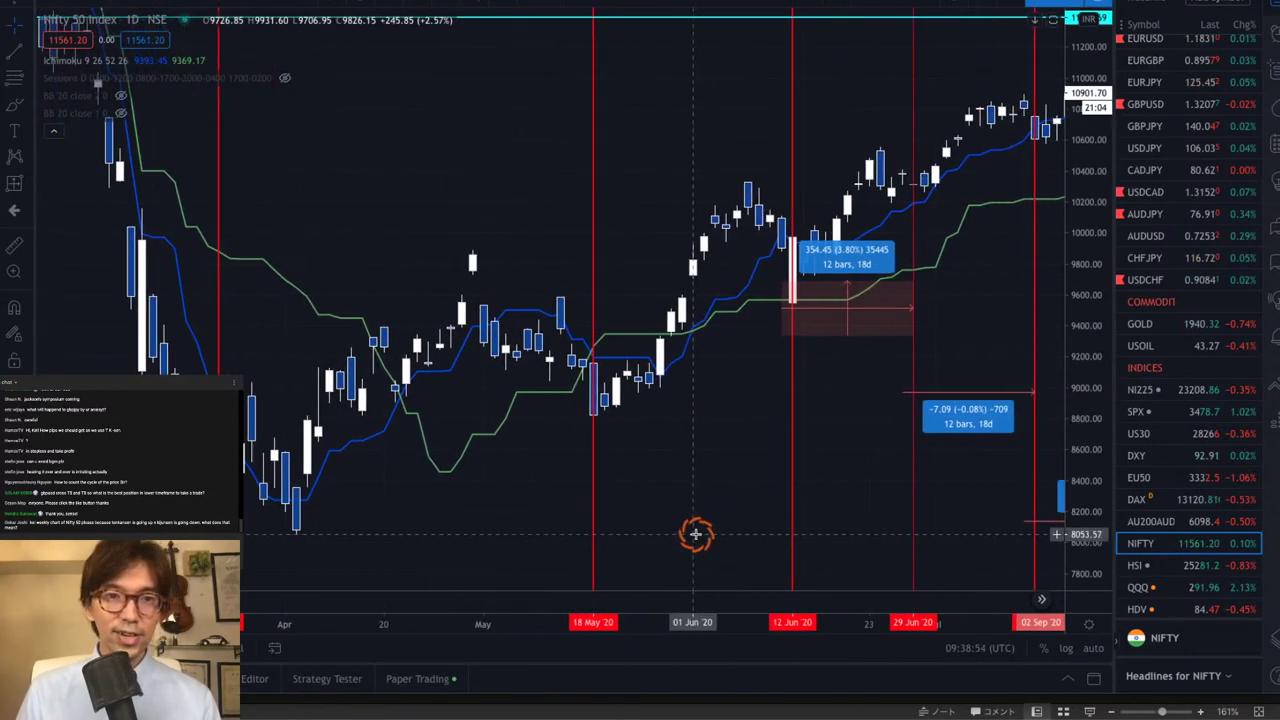
key(a)
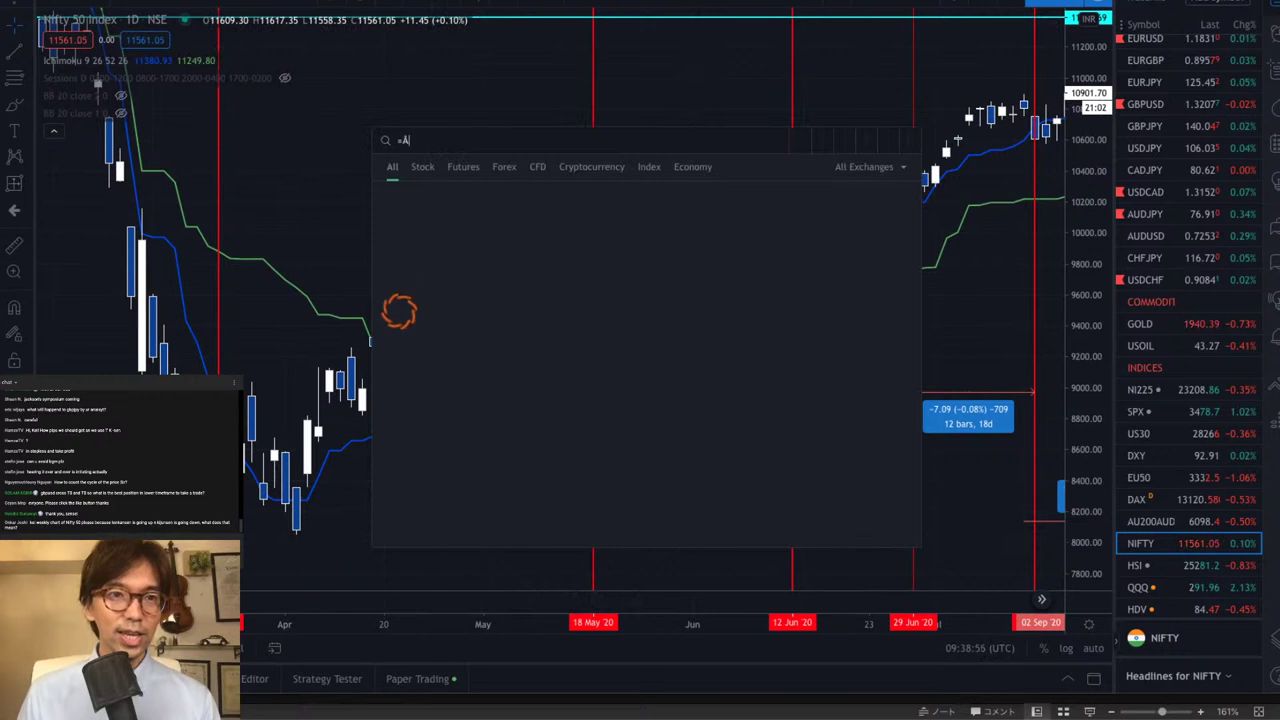
click(356, 261)
drag(356, 261, 353, 260)
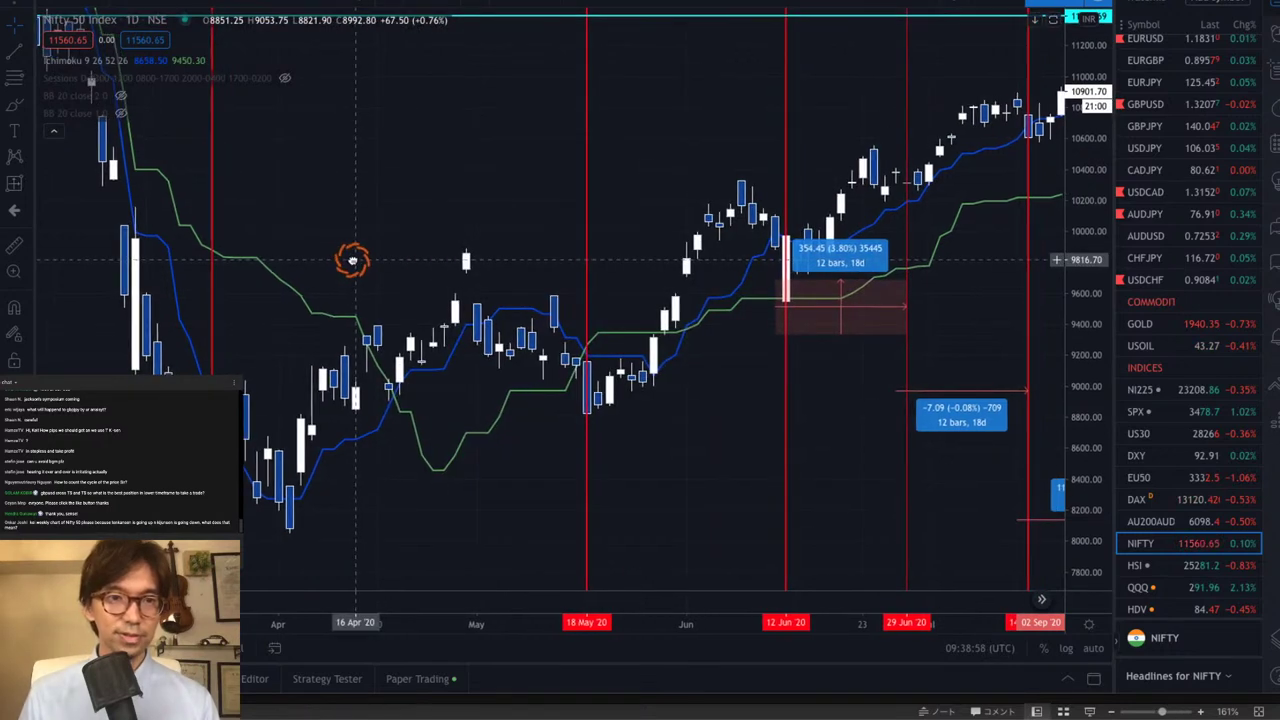
key(a)
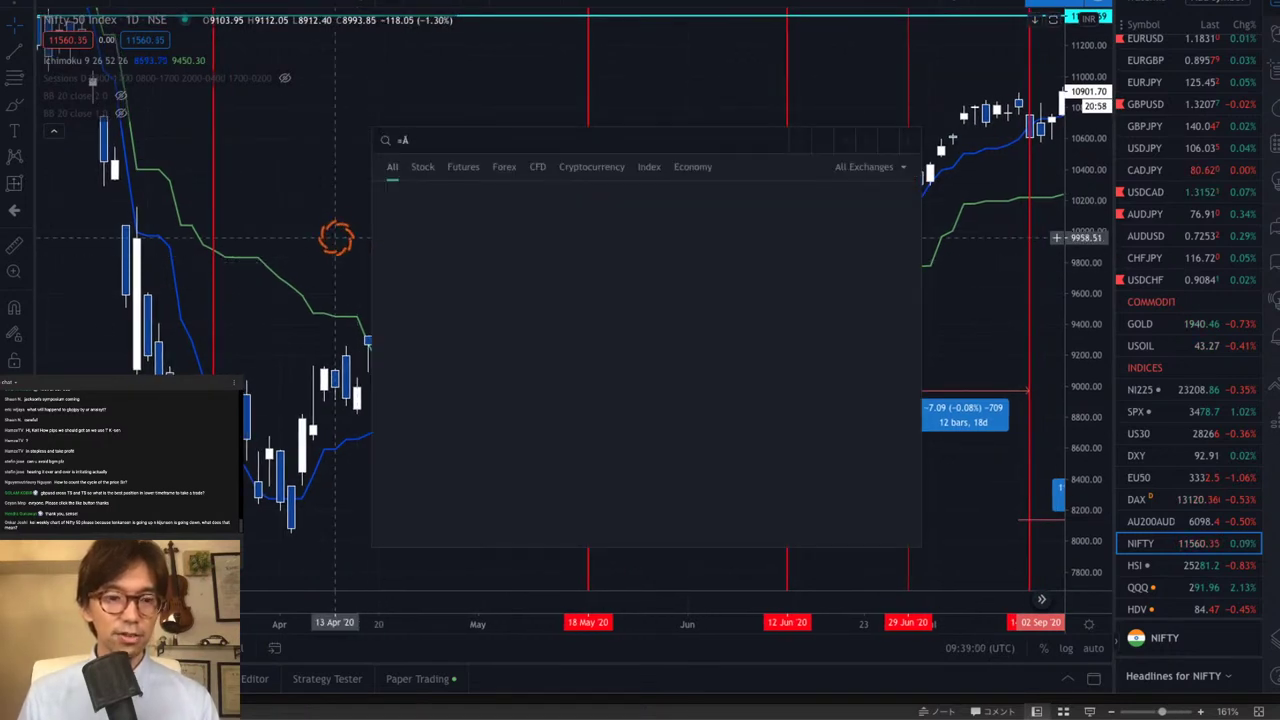
click(344, 200)
mouse_move(344, 200)
mouse_down()
mouse_move(389, 257)
mouse_move(360, 194)
mouse_up()
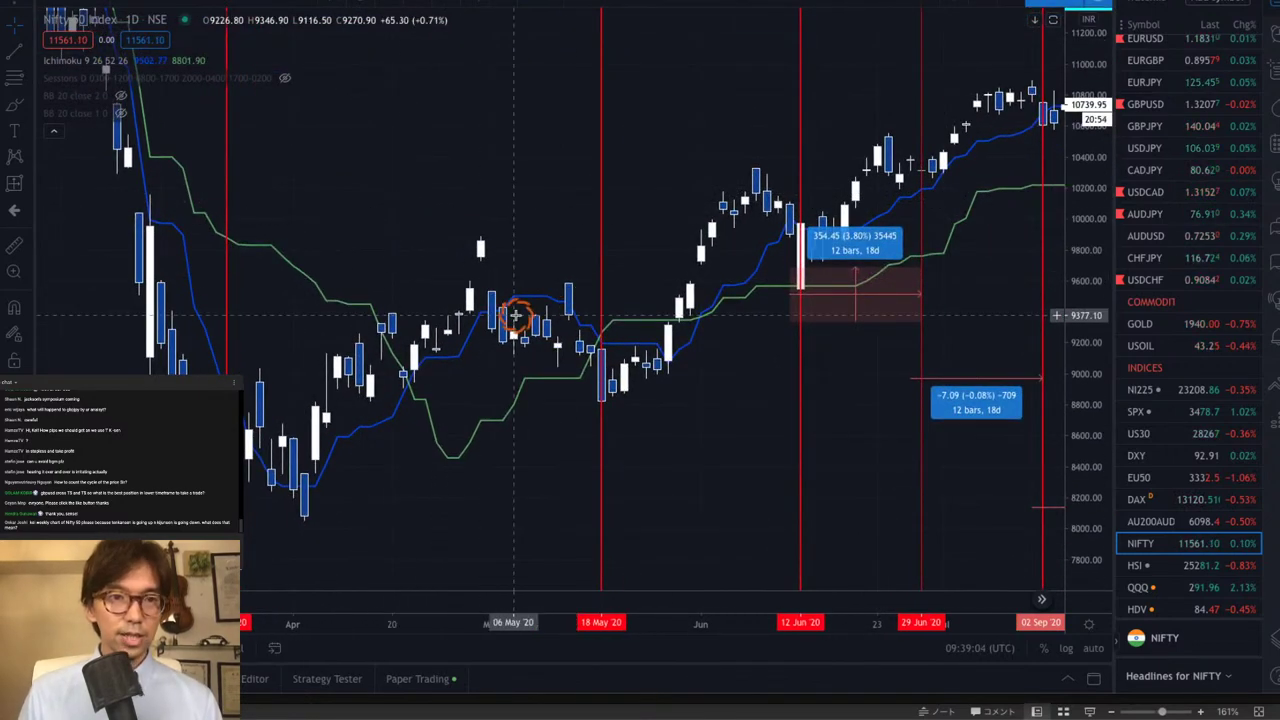
key(a)
click(339, 271)
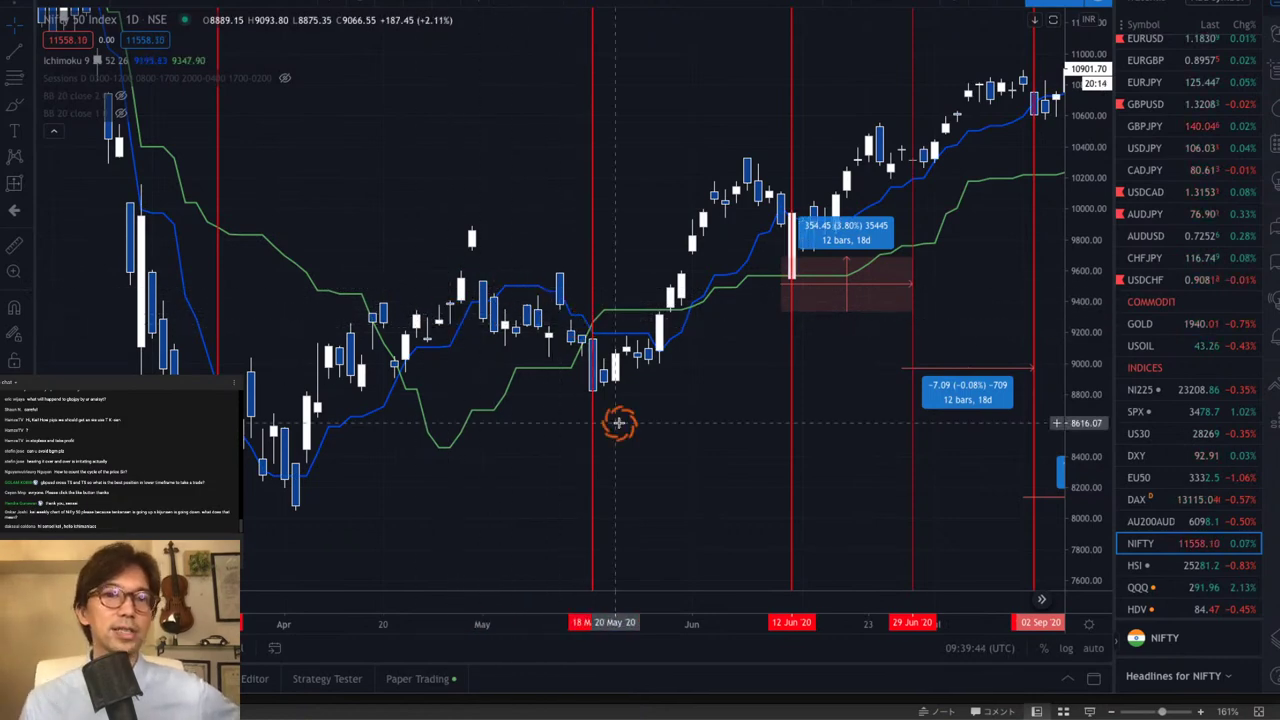
- Examine how the blue and green lines behave around the February–March 2020 candles of the Nifty 50 chart
drag(686, 423, 578, 302)
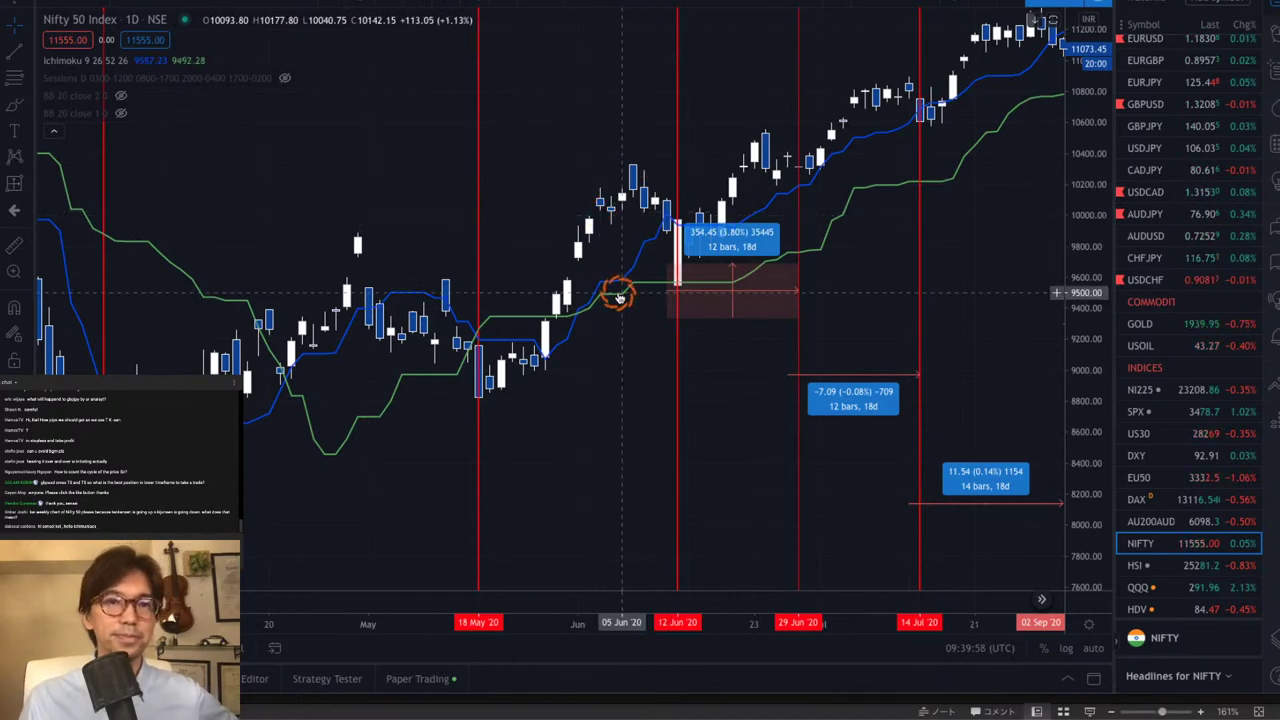
drag(619, 297, 860, 337)
drag(546, 257, 871, 320)
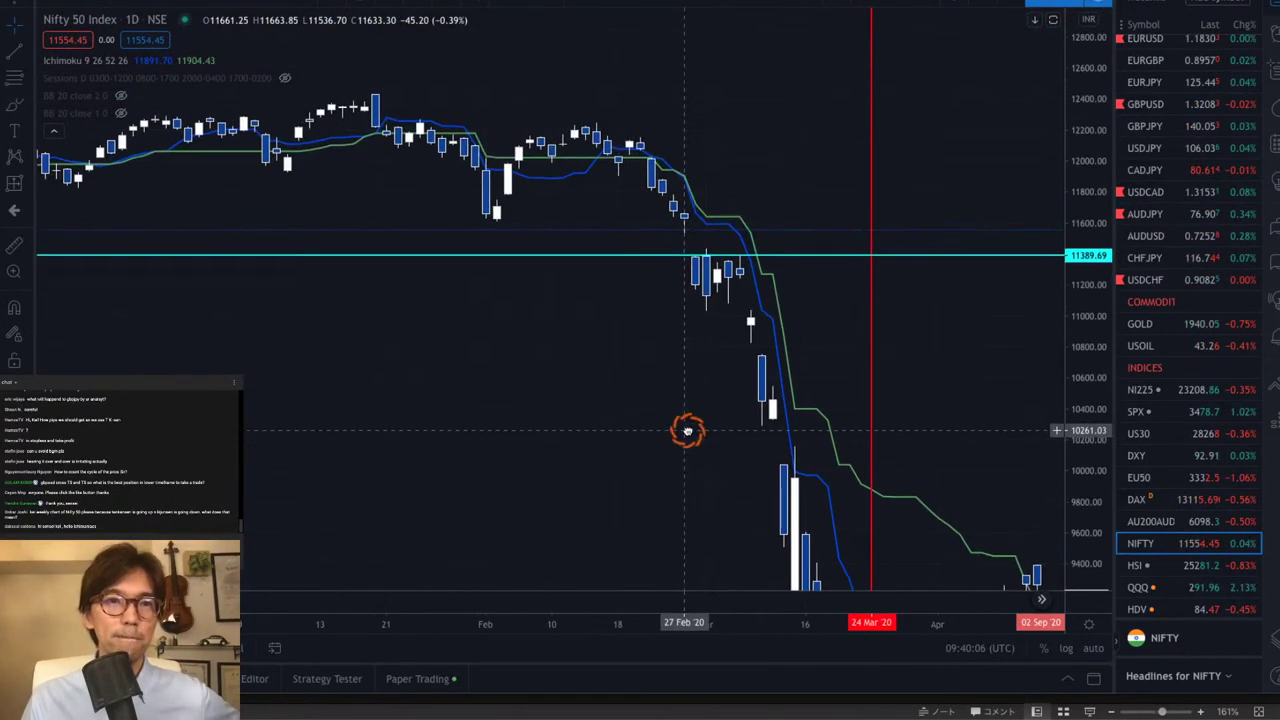
drag(687, 430, 654, 446)
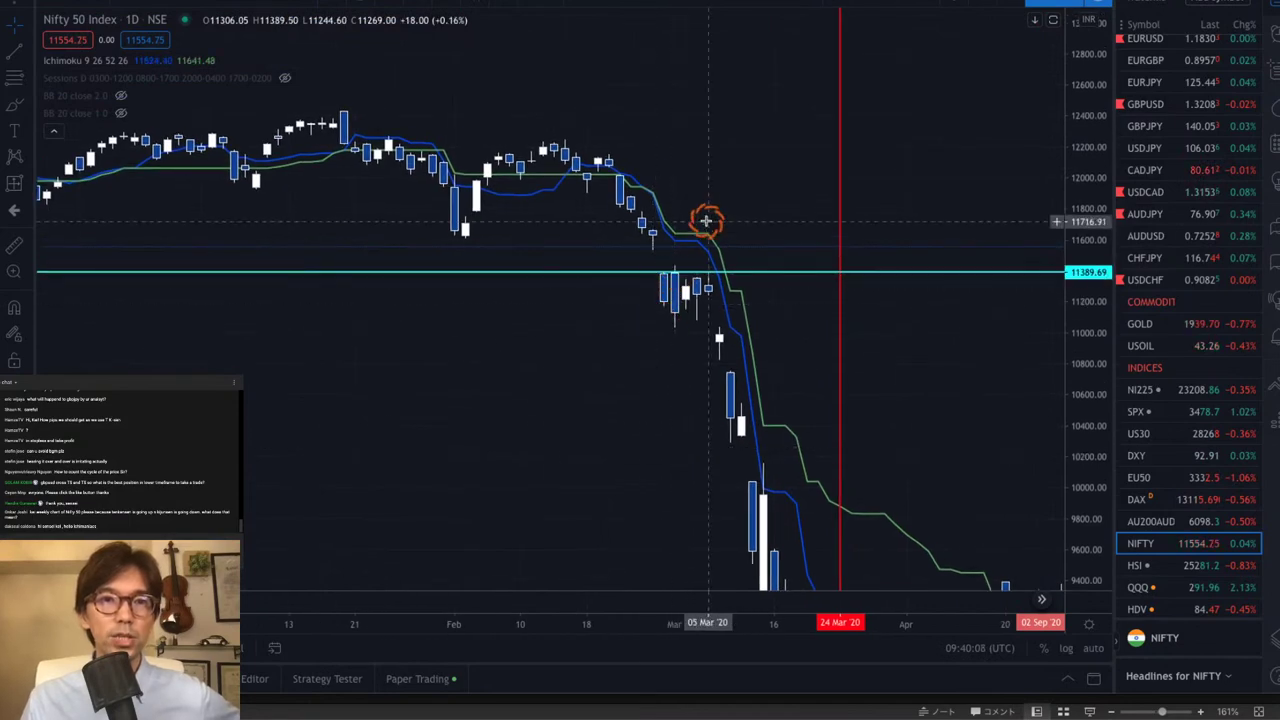
drag(706, 221, 592, 215)
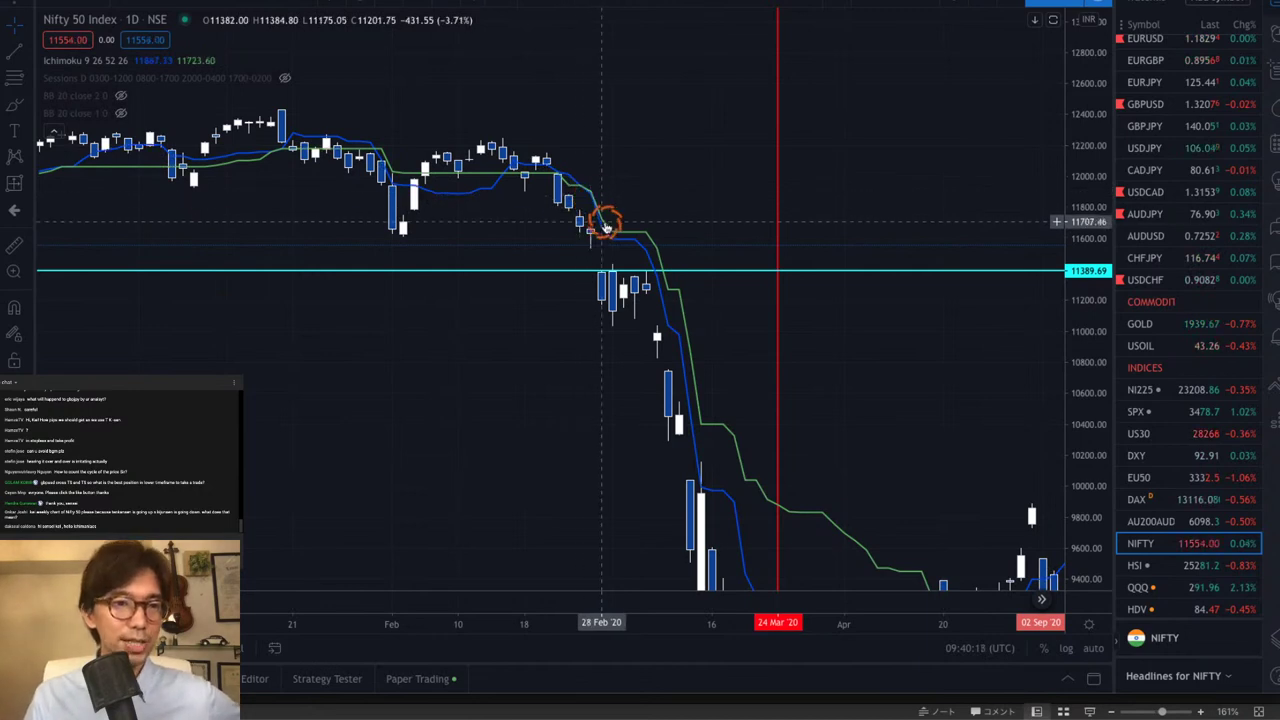
drag(606, 228, 578, 218)
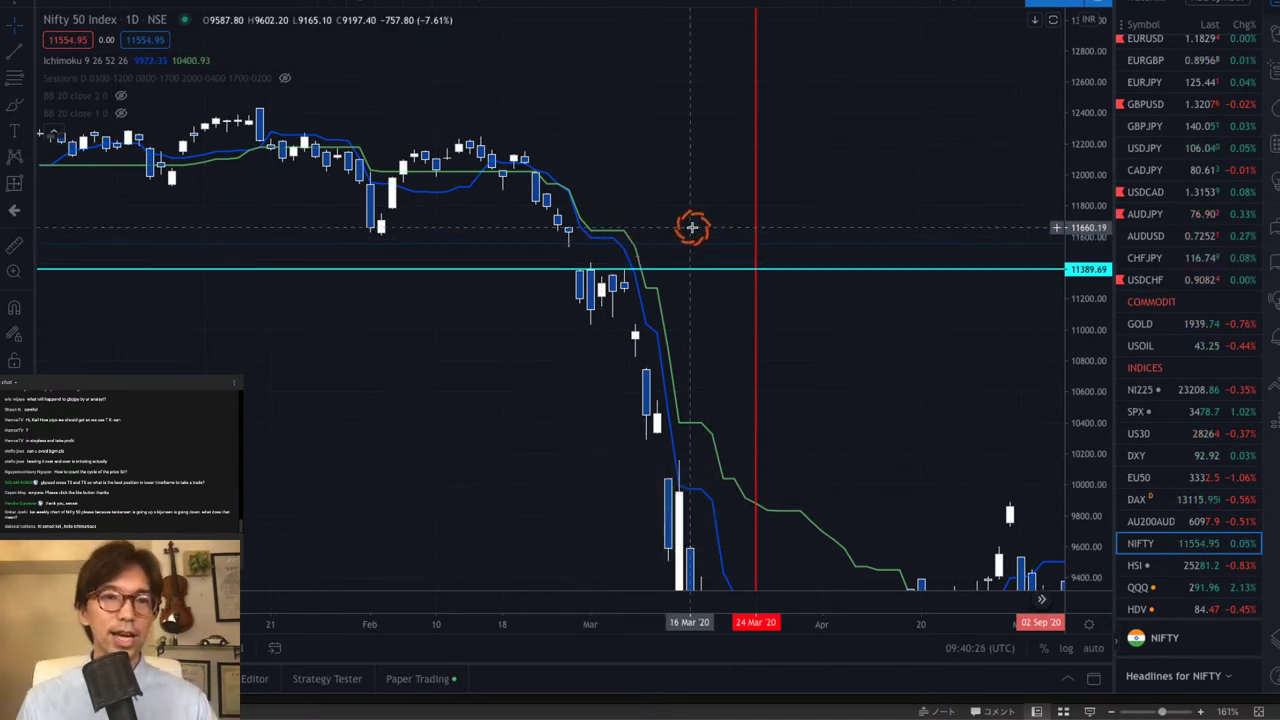
text(=AA)
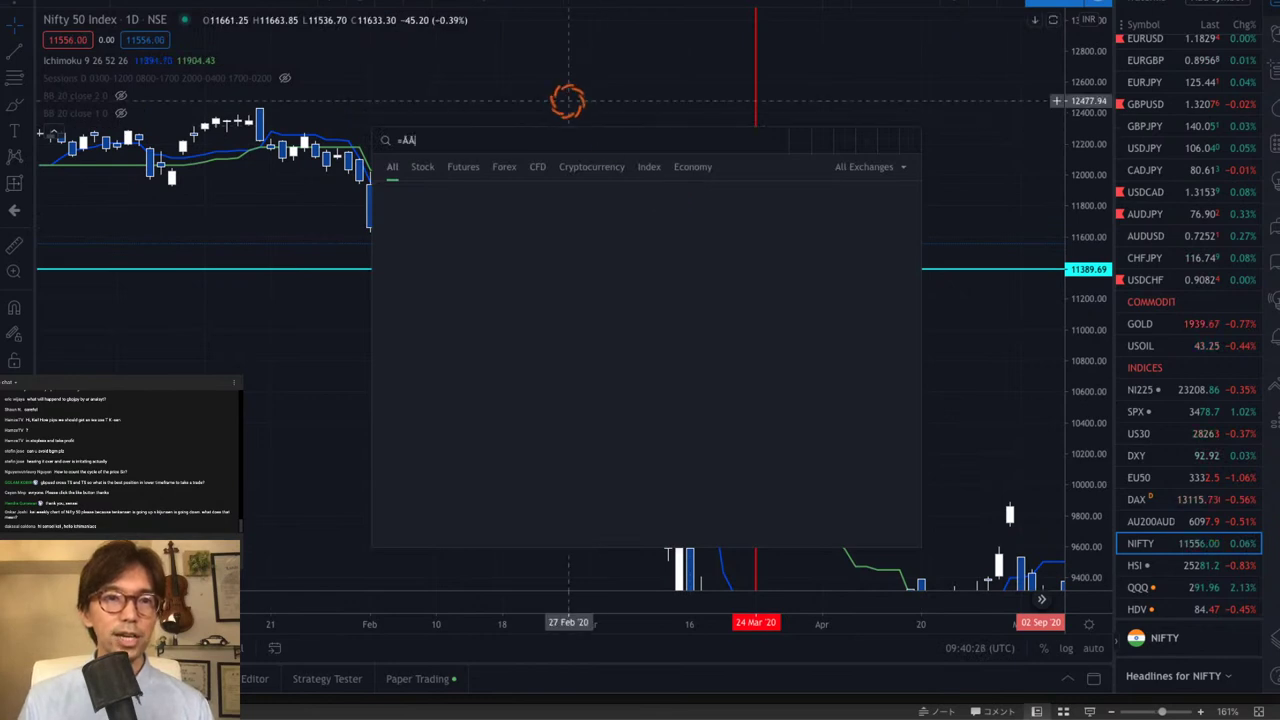
key(Escape)
drag(577, 109, 549, 149)
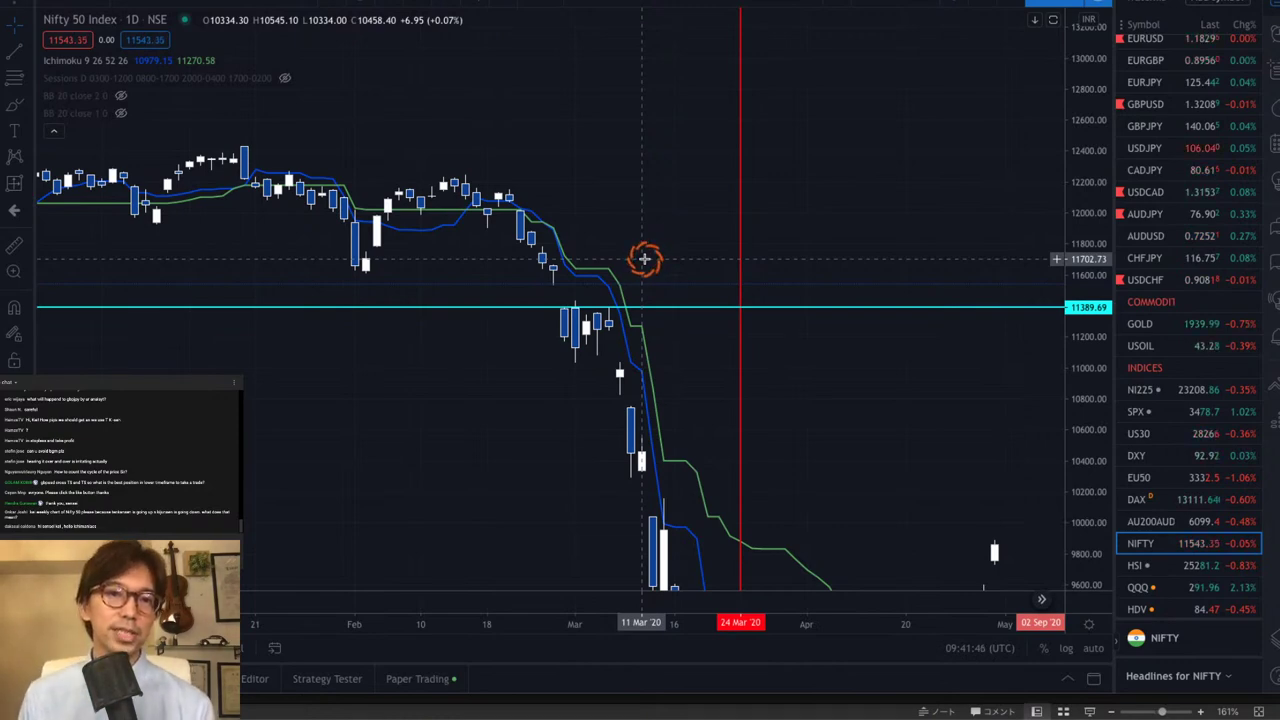
- Follow the blue and green lines from April 2020 forward to the latest August candles of the Nifty 50 chart
scroll(644, 259, right, 10)
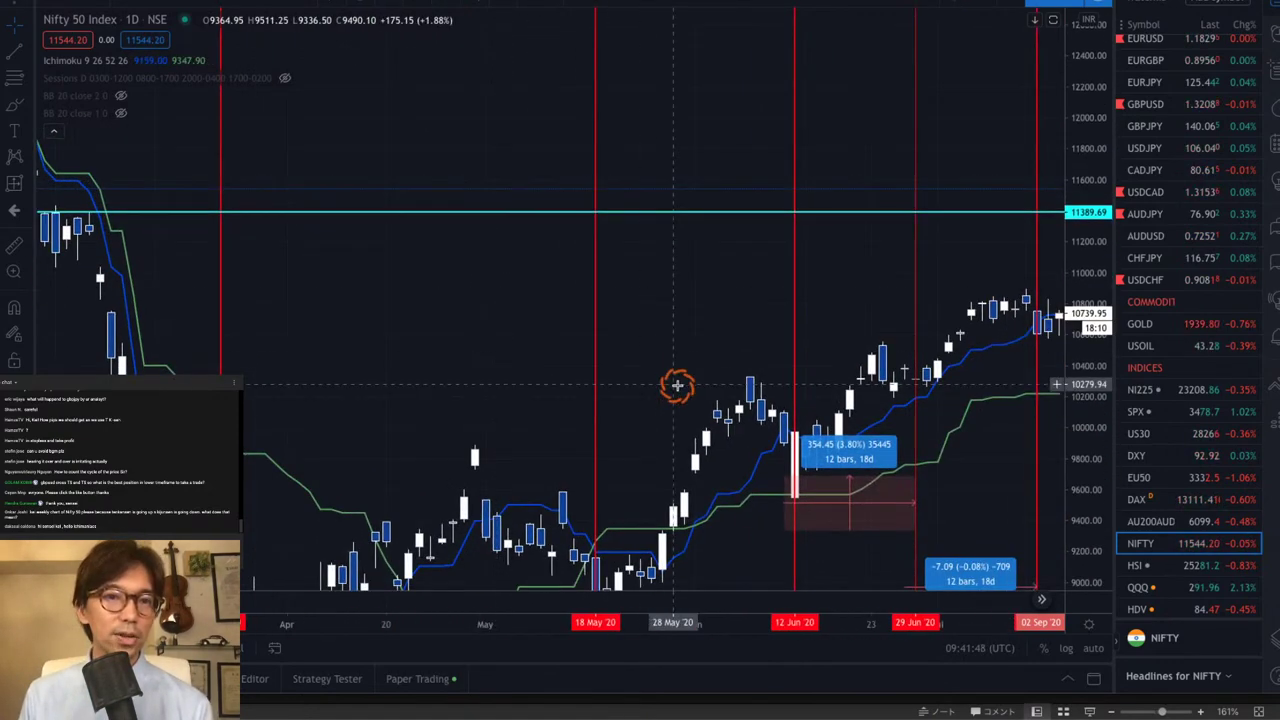
drag(677, 385, 654, 309)
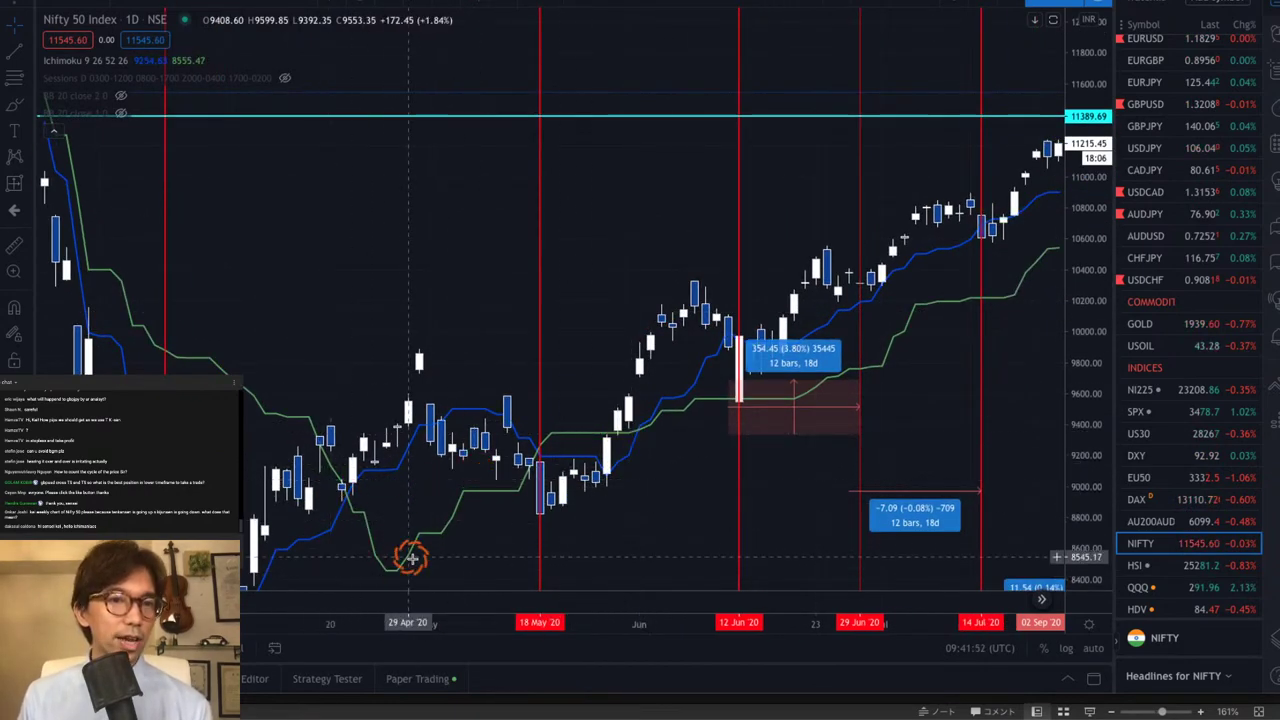
drag(437, 400, 497, 371)
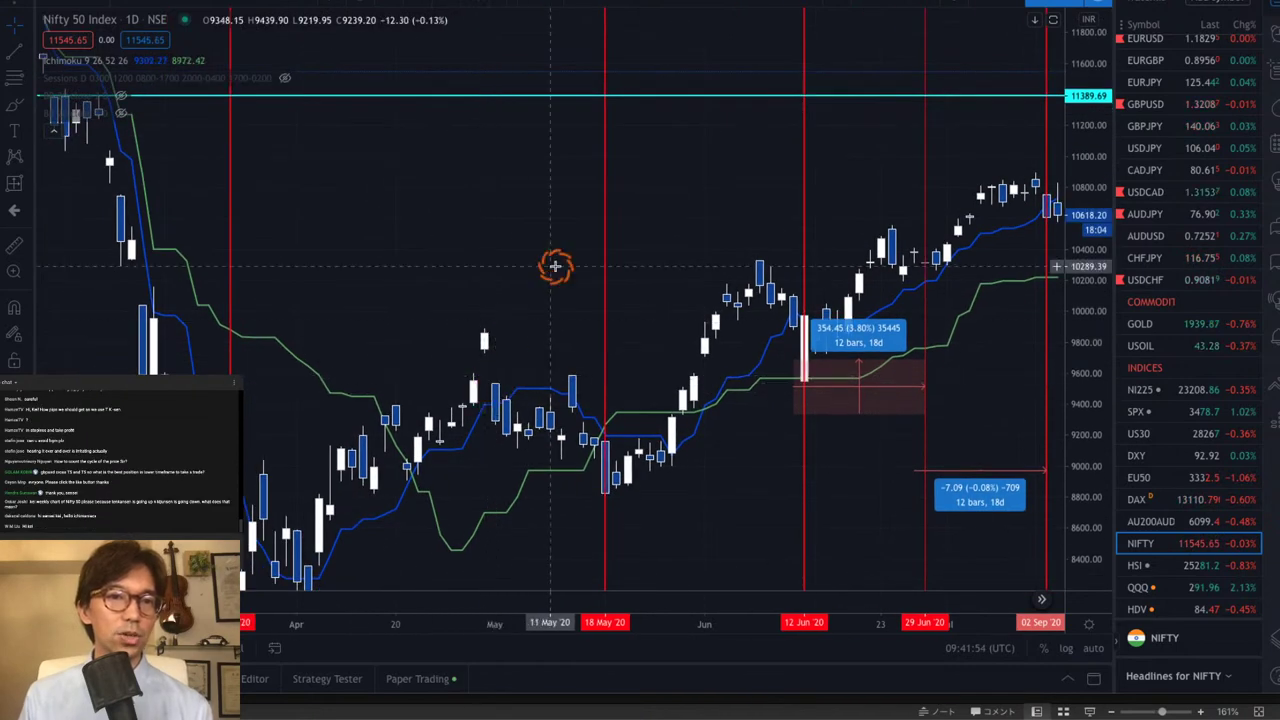
scroll(555, 265, right, 5)
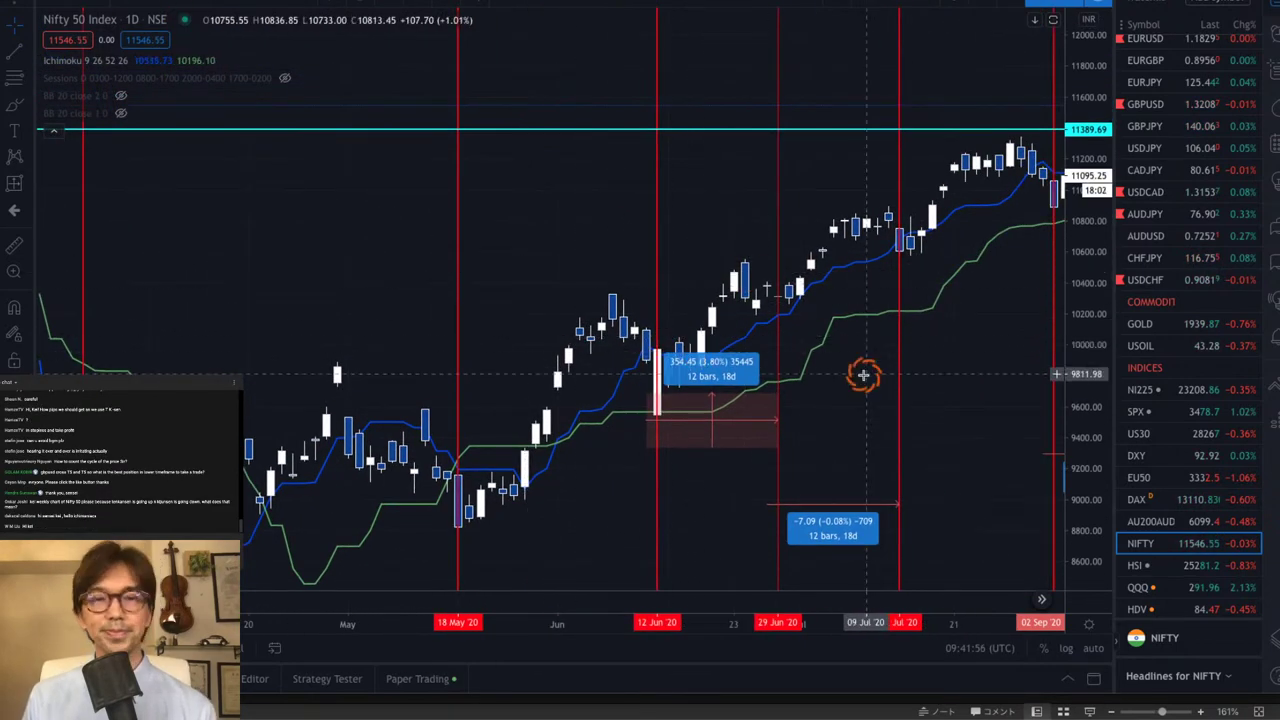
drag(863, 375, 651, 369)
drag(831, 363, 643, 406)
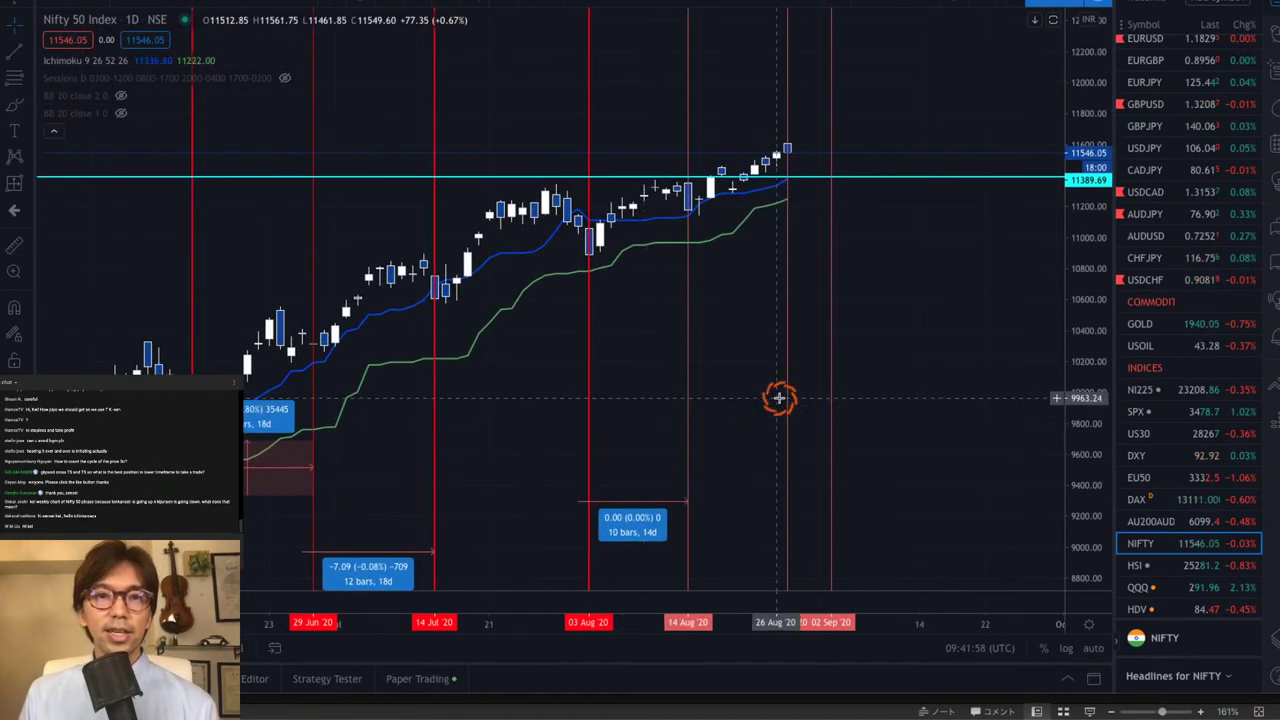
scroll(779, 398, left, 2)
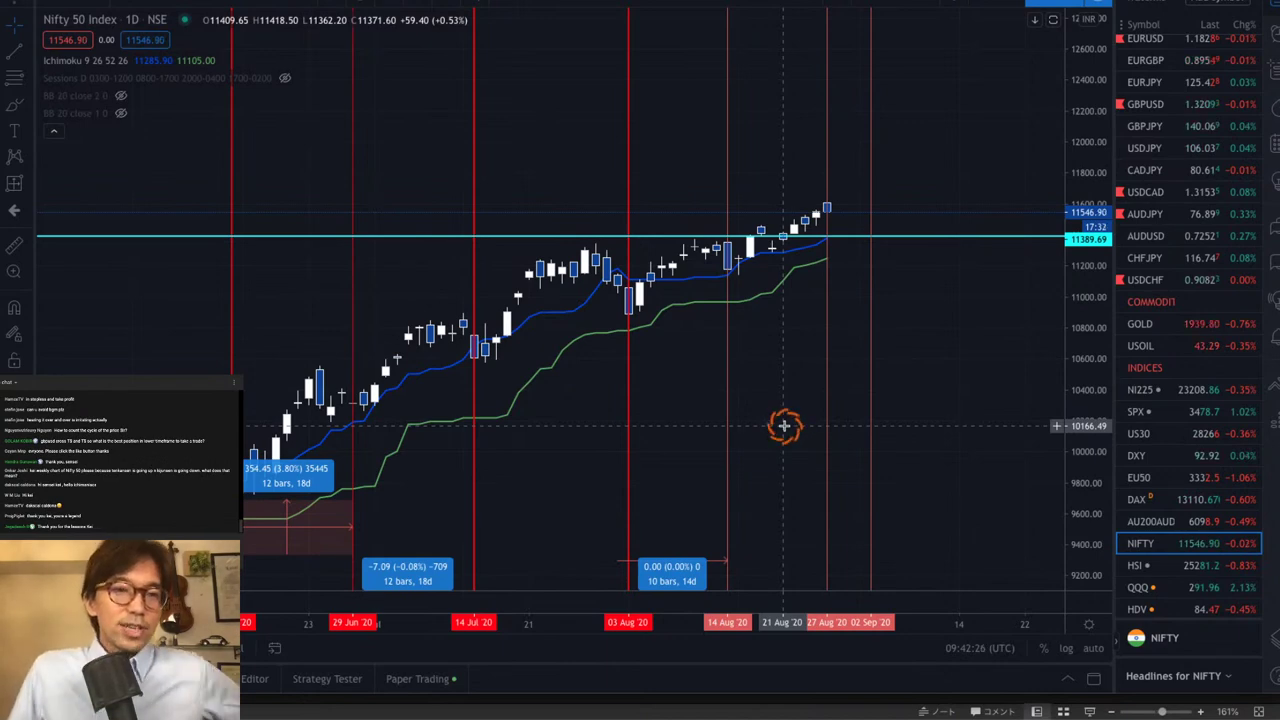
- Switch to the presentation and show the welcome slide with the services and weekly program guide
click(666, 700)
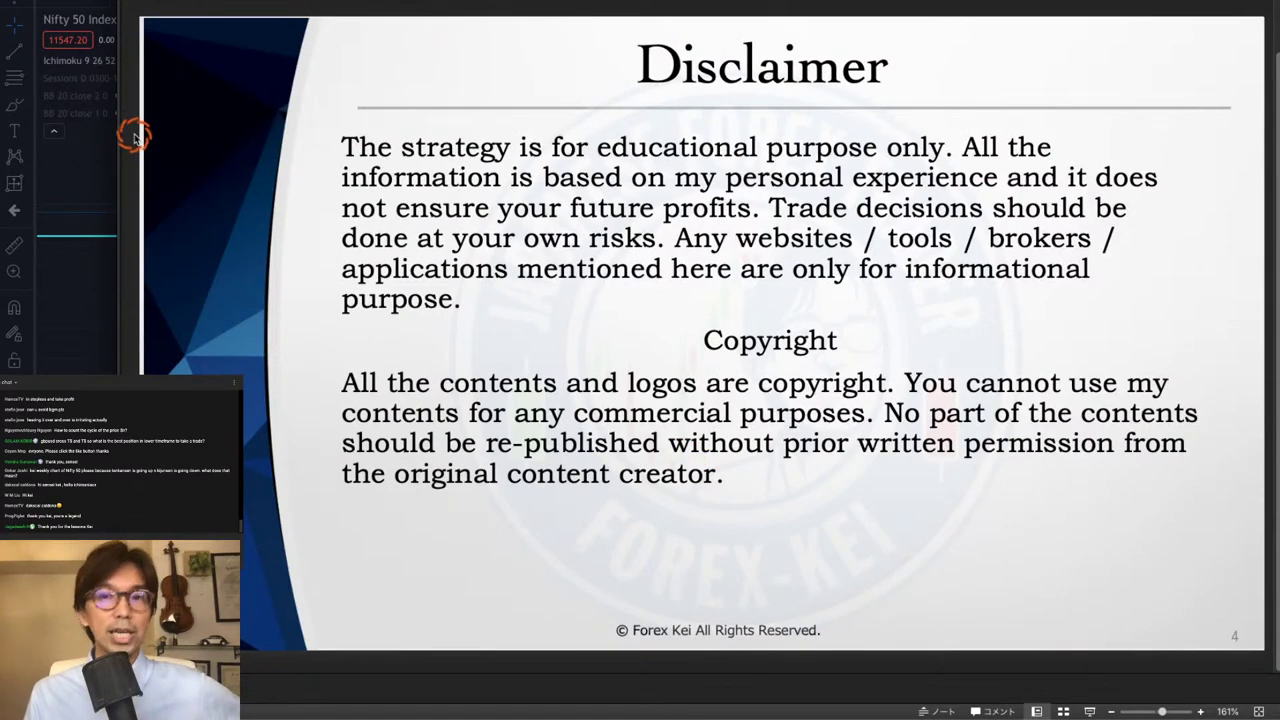
scroll(134, 137, down, 1)
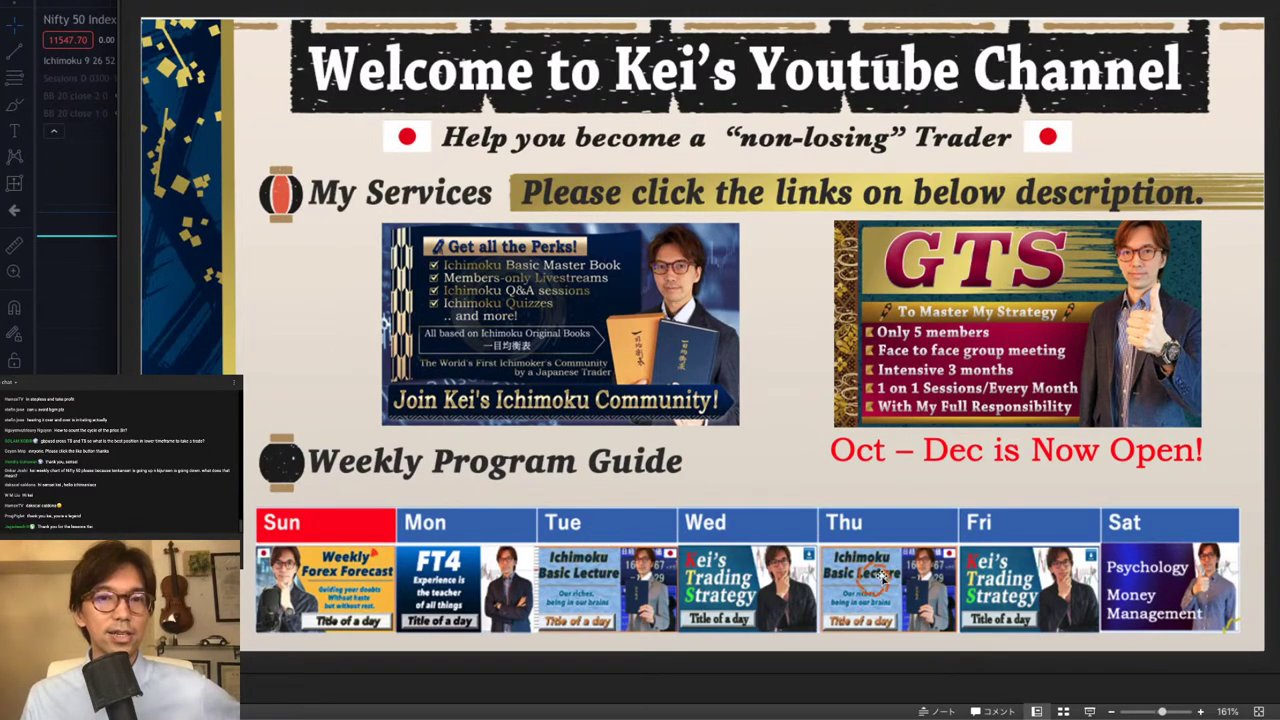
- Switch to the trader's website, open its home page and find the August 2020 YouTube monthly live program
key(alt+Tab)
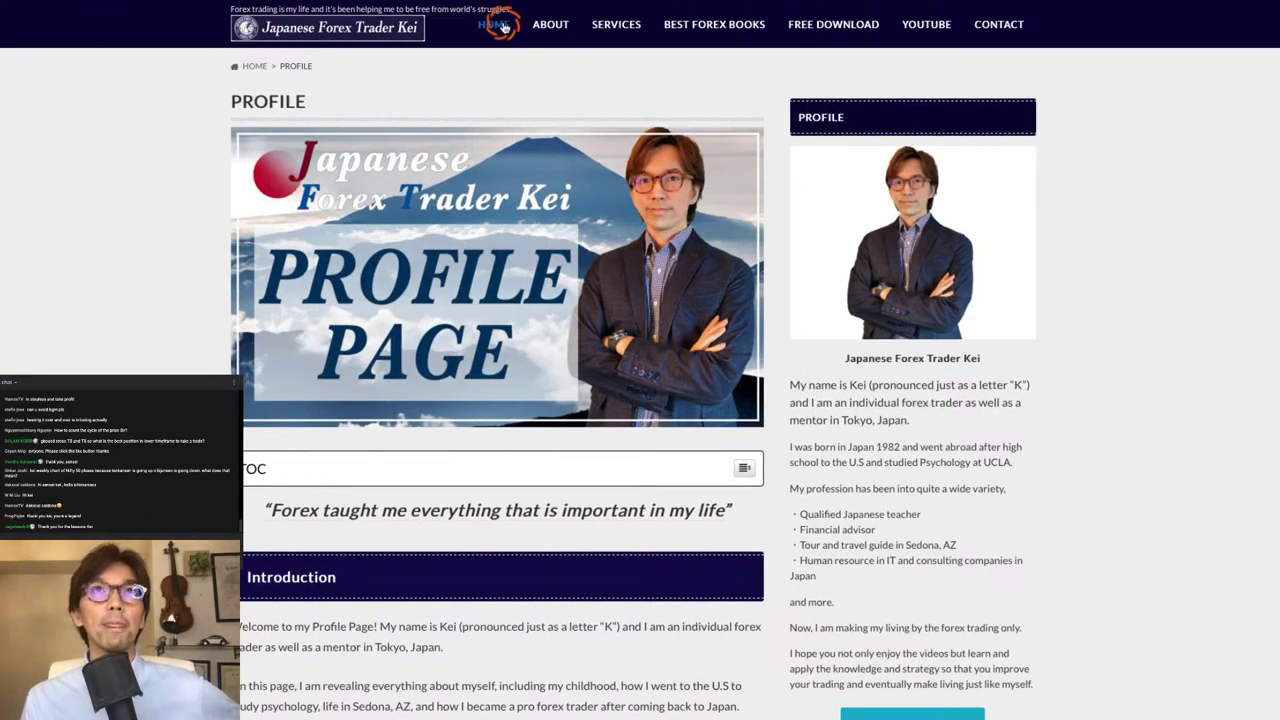
key(alt+Tab)
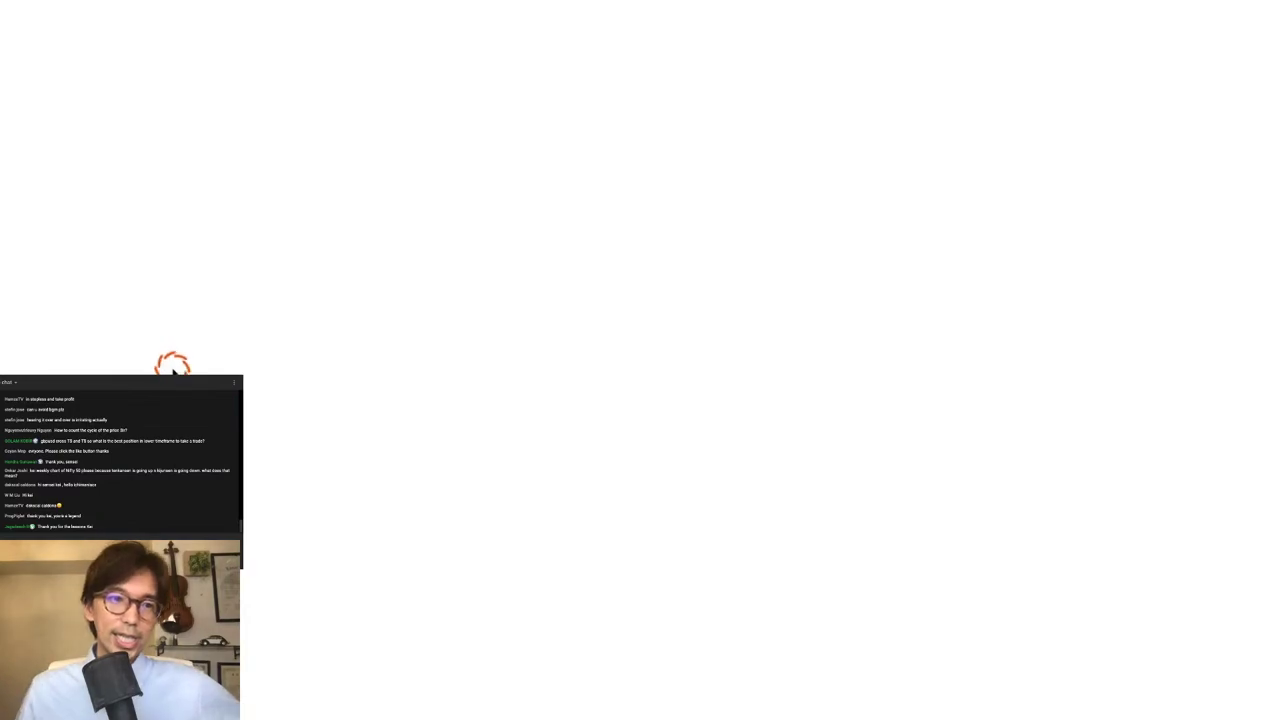
scroll(640, 492, down, 10)
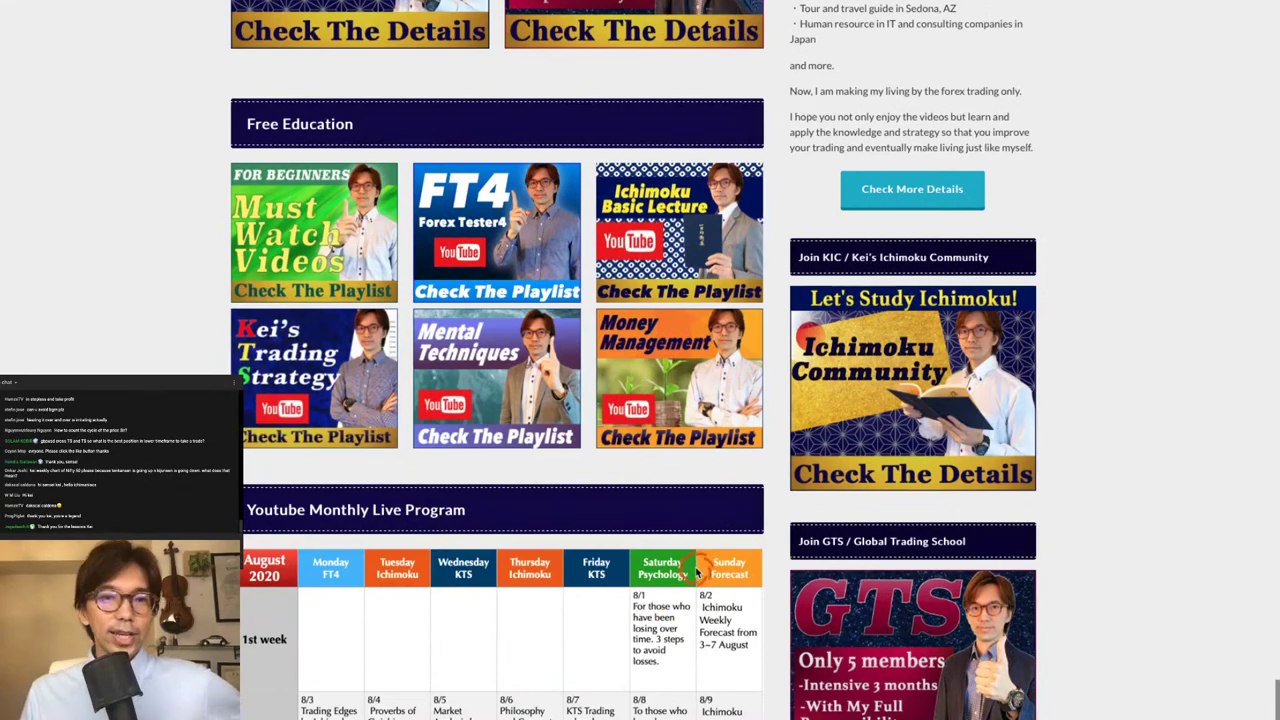
scroll(697, 572, down, 2)
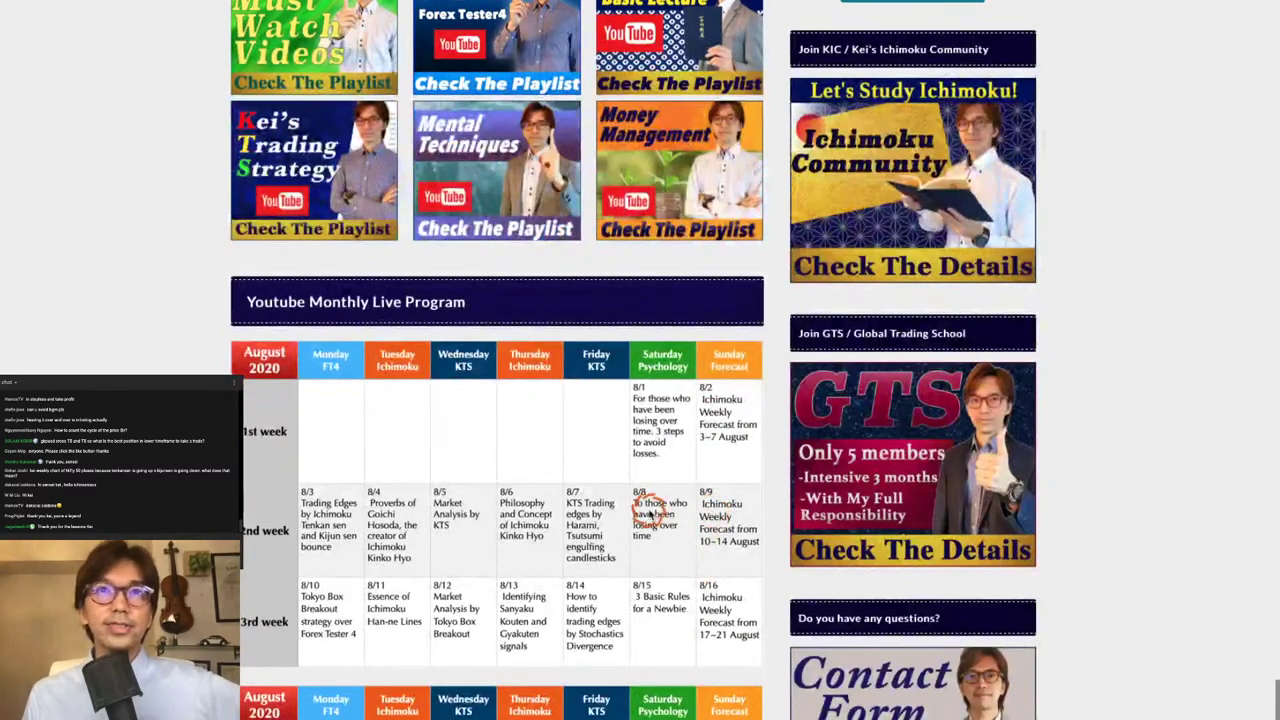
scroll(640, 512, down, 2)
scroll(627, 512, down, 2)
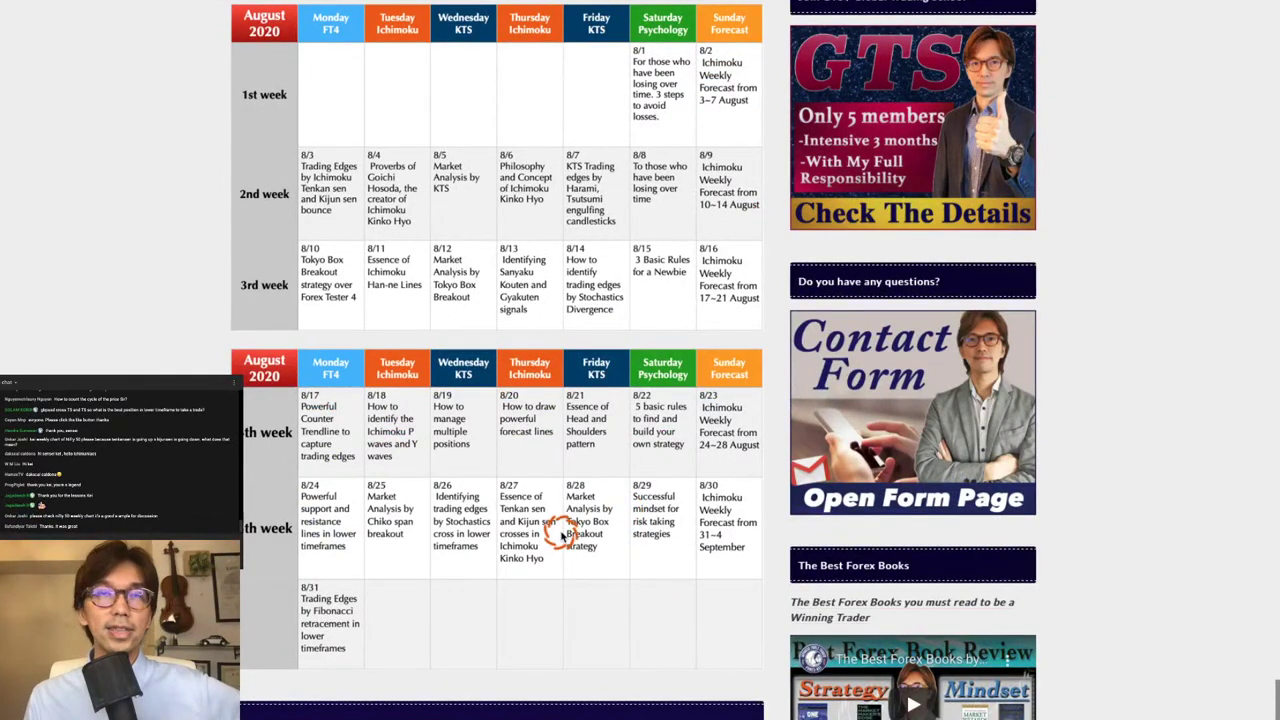
- Enlarge the August 2020 program around the 8/28 Tokyo Box Breakout entry, and return to the welcome slide in the presentation
scroll(585, 523, up, 5)
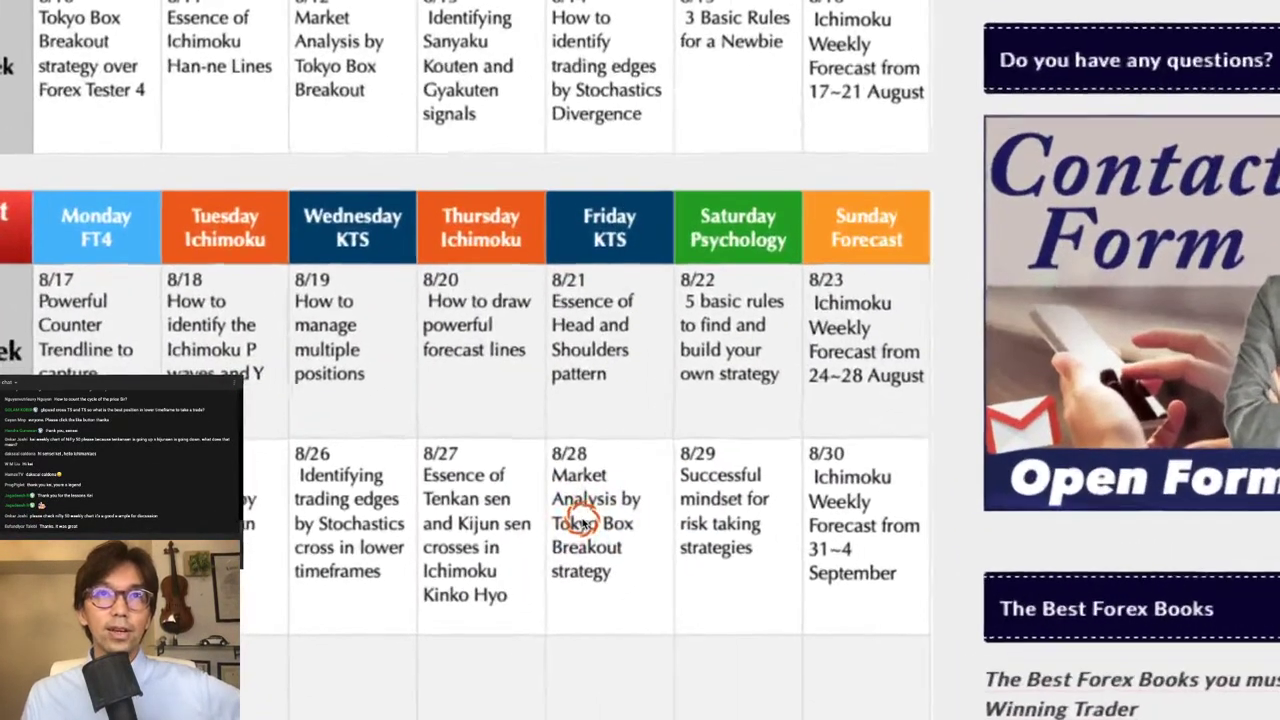
scroll(622, 524, down, 1)
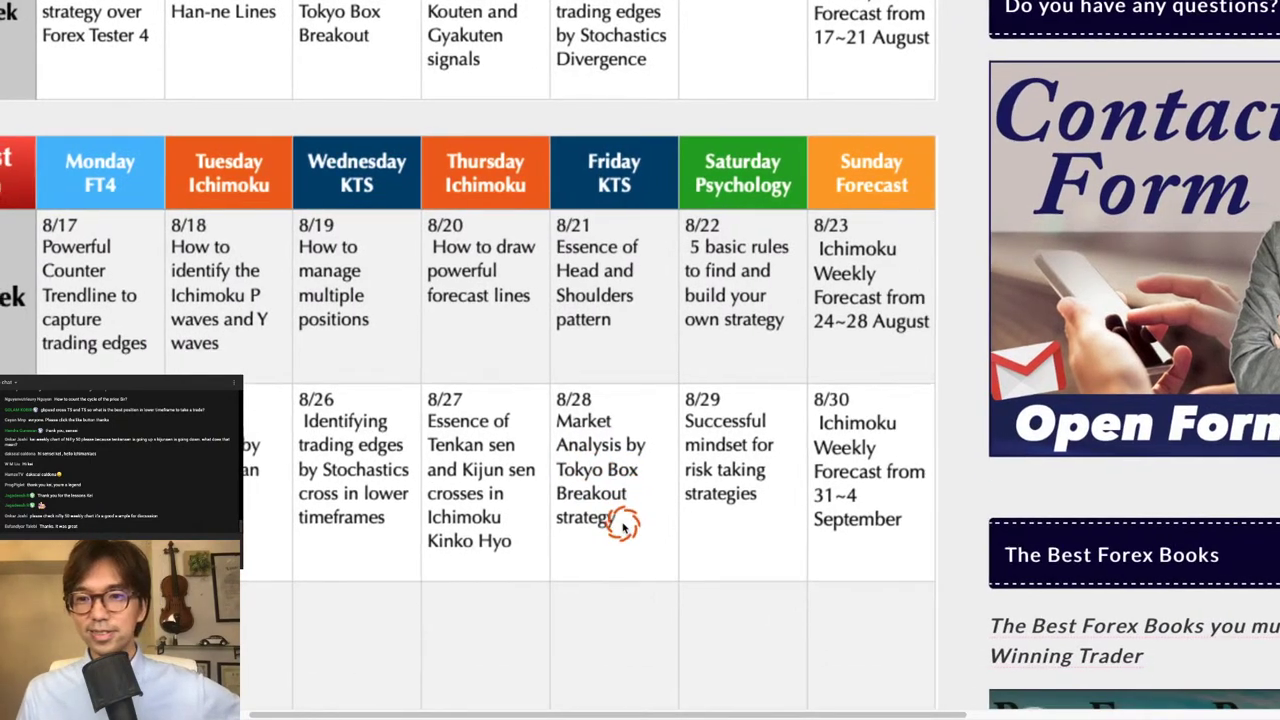
scroll(618, 518, left, 1)
scroll(665, 445, down, 1)
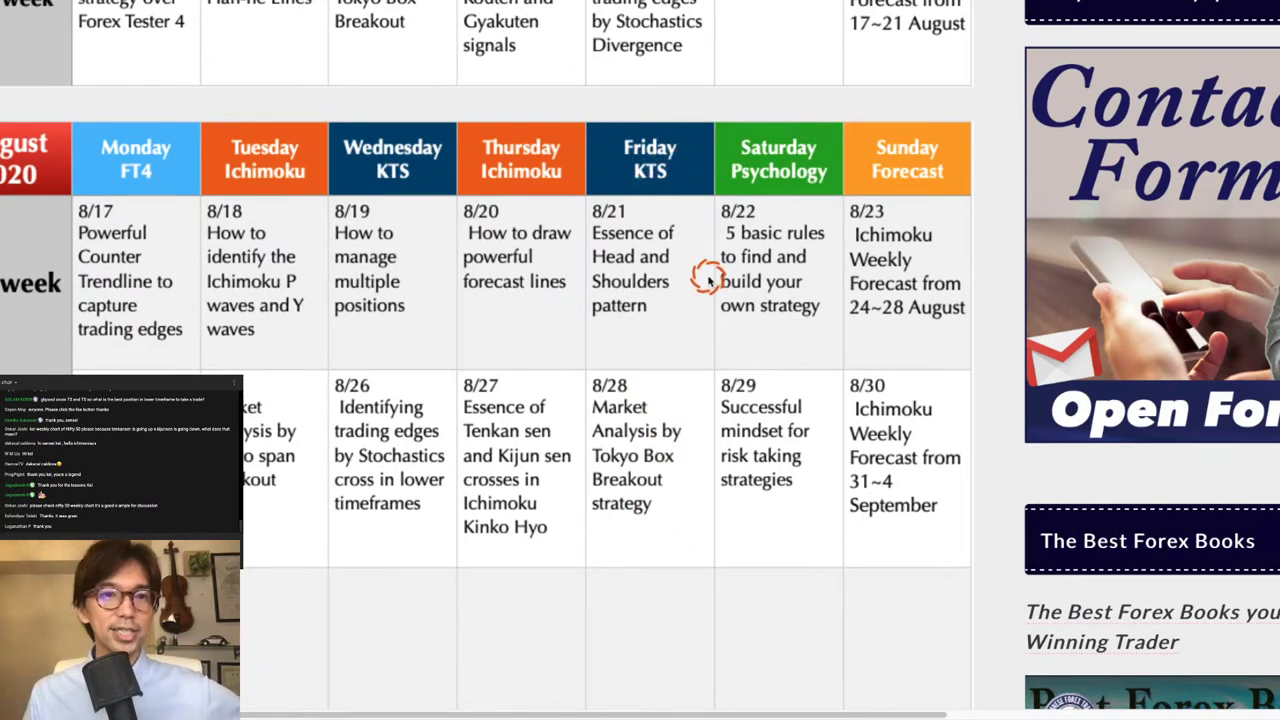
scroll(697, 380, down, 3)
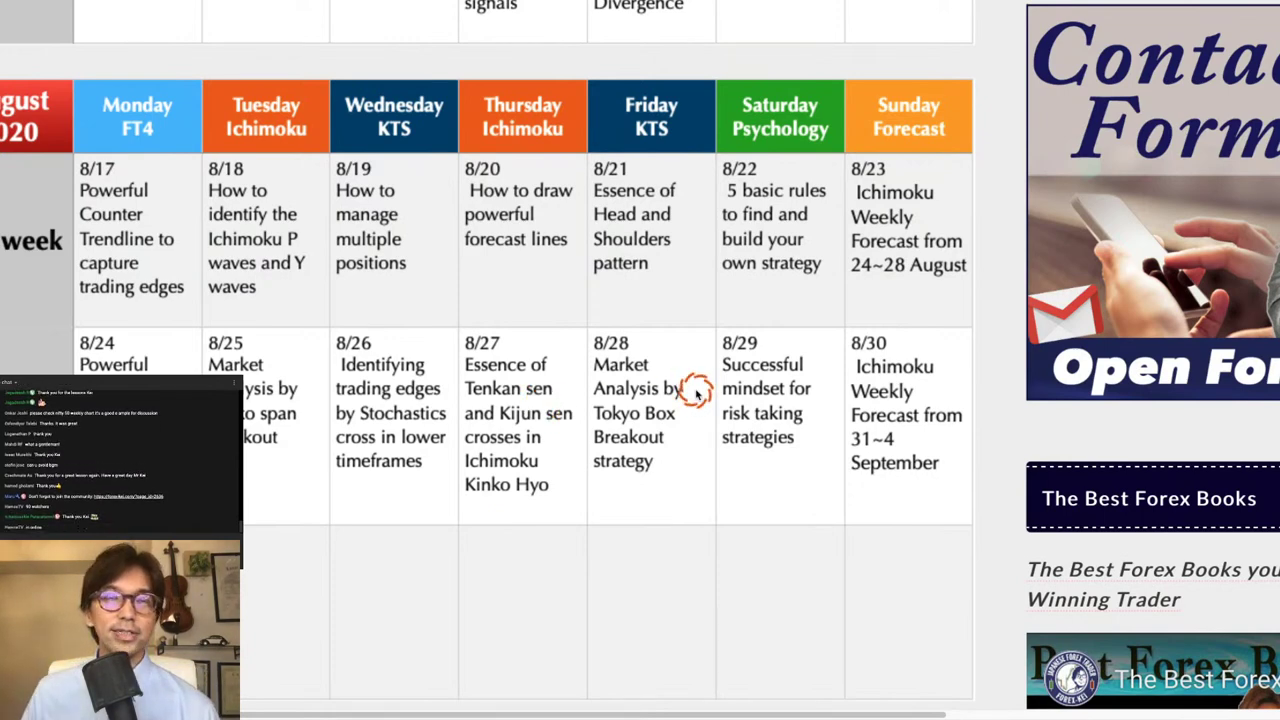
key(alt+Tab)
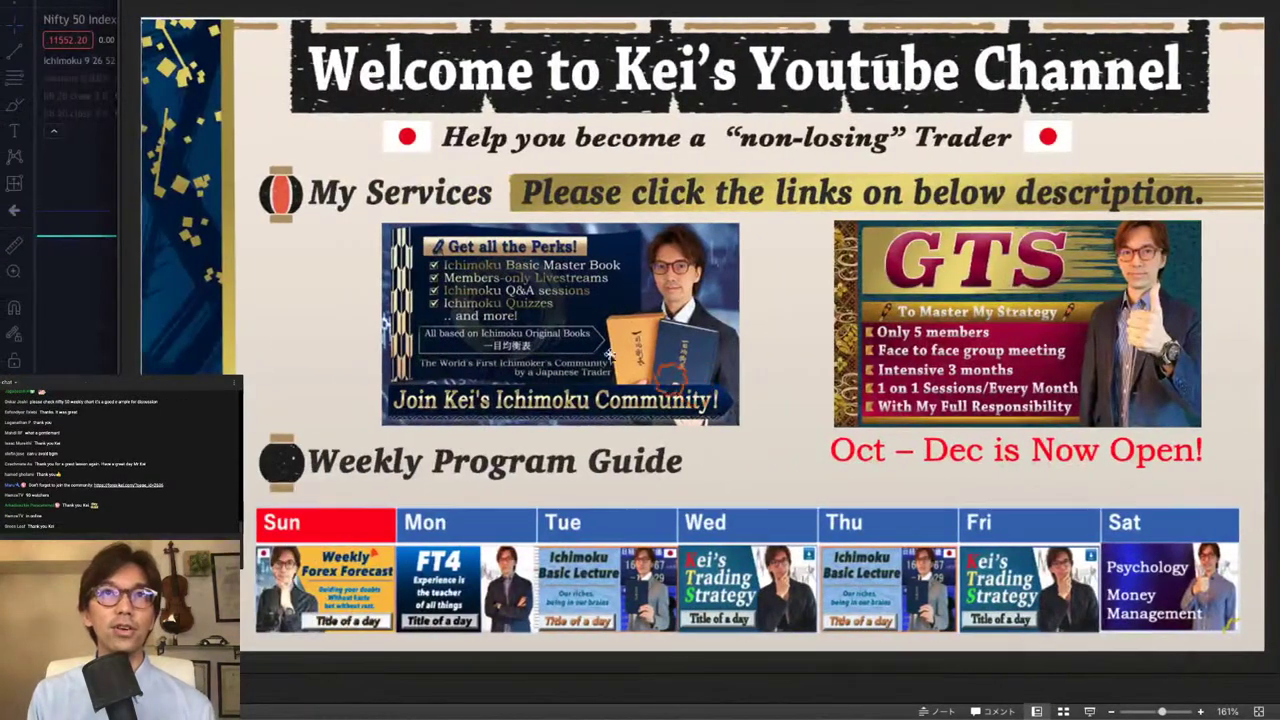